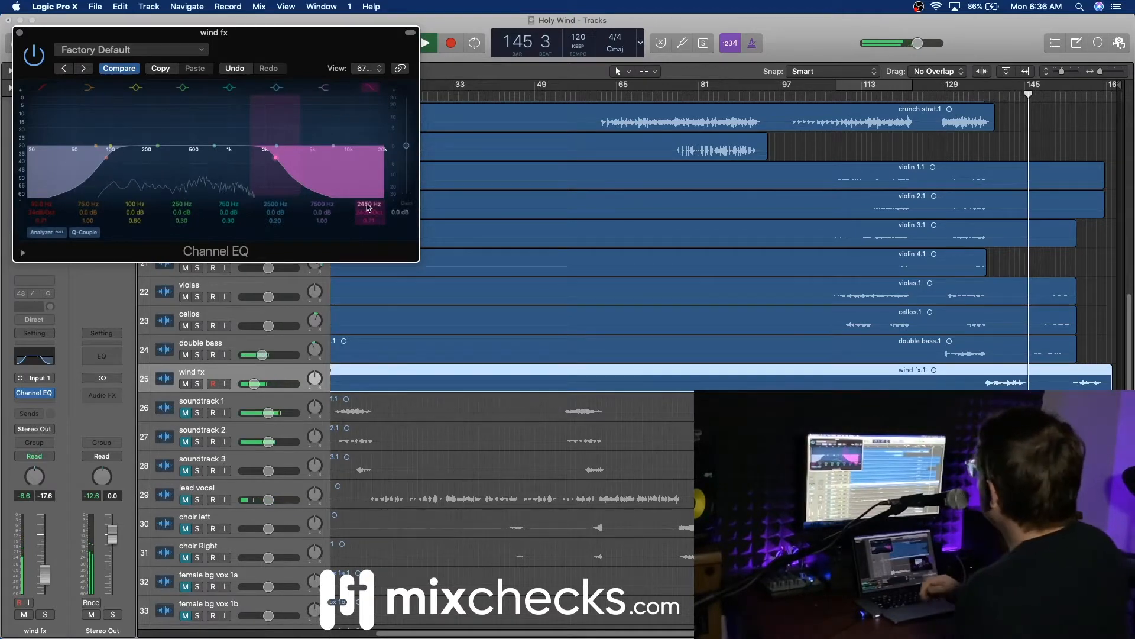
Step: Cut the wind fx EQ by 4.5 dB at 430 Hz with a Q of 0.64, and close the EQ
drag(214, 146, 184, 158)
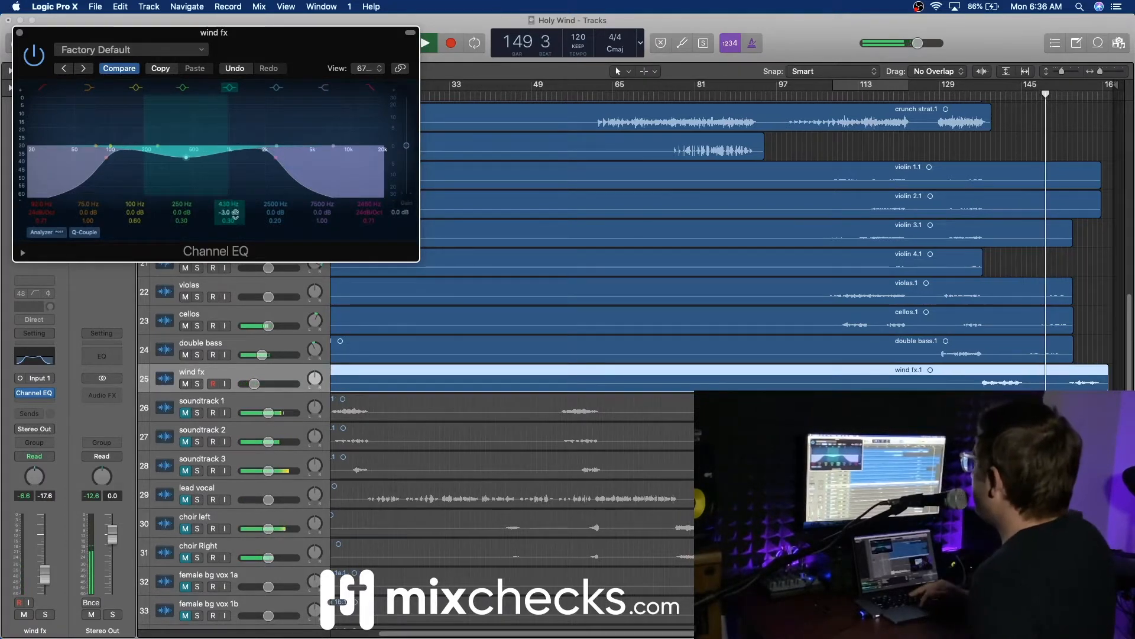
mouse_move(229, 222)
mouse_down()
mouse_move(228, 208)
mouse_move(228, 222)
mouse_up()
click(996, 95)
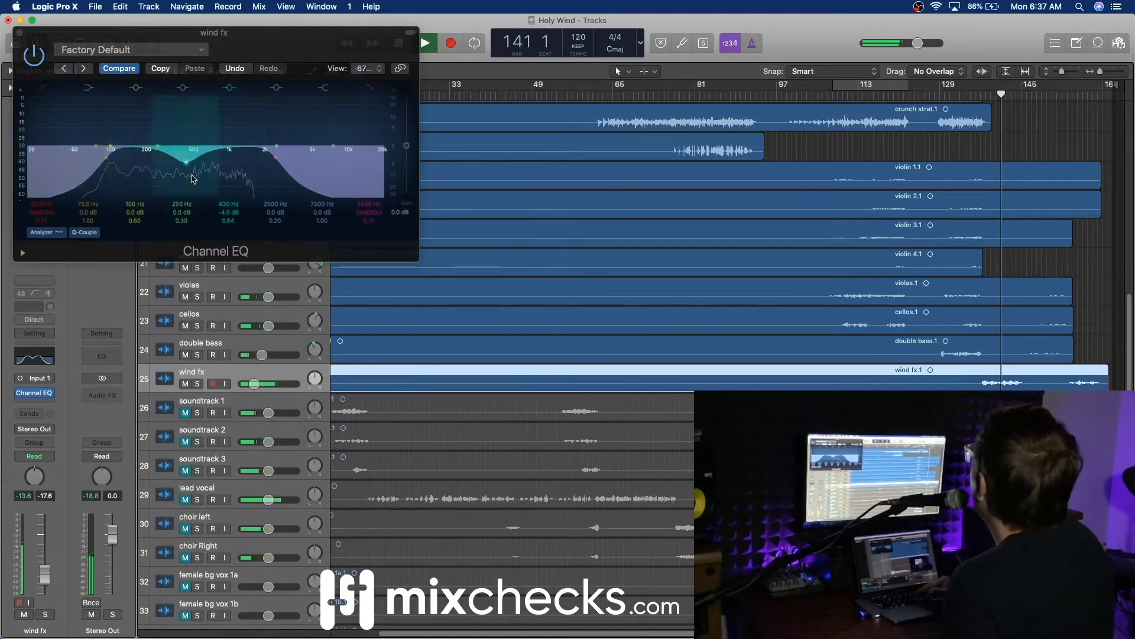
click(19, 33)
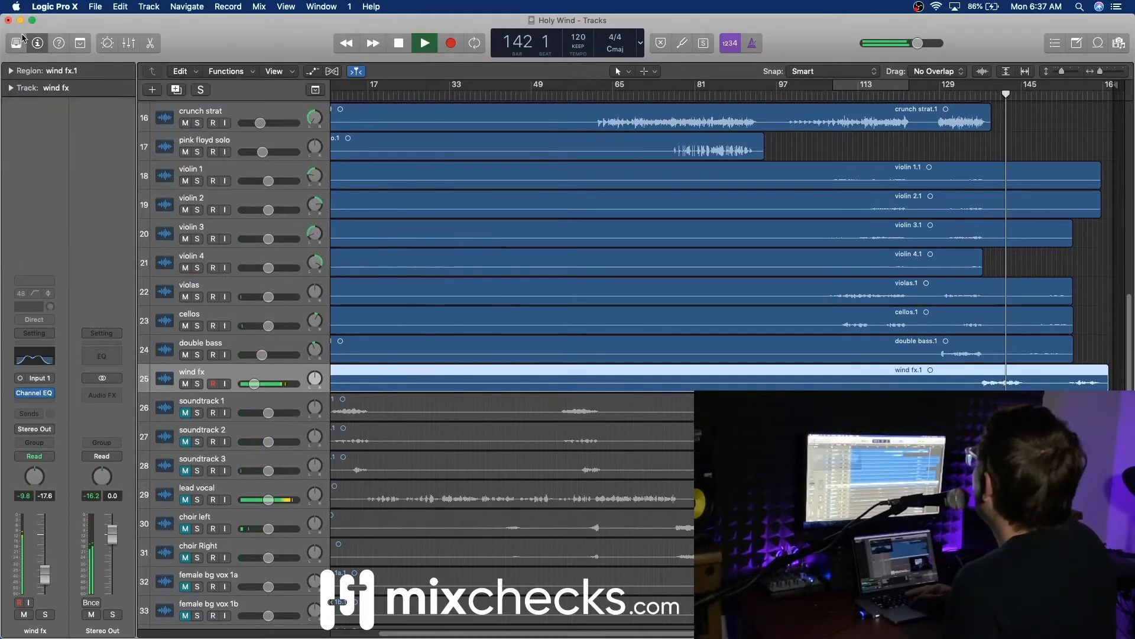
Step: Lower the wind fx track volume to -20.0 dB and check it by replaying from about bar 140
click(255, 385)
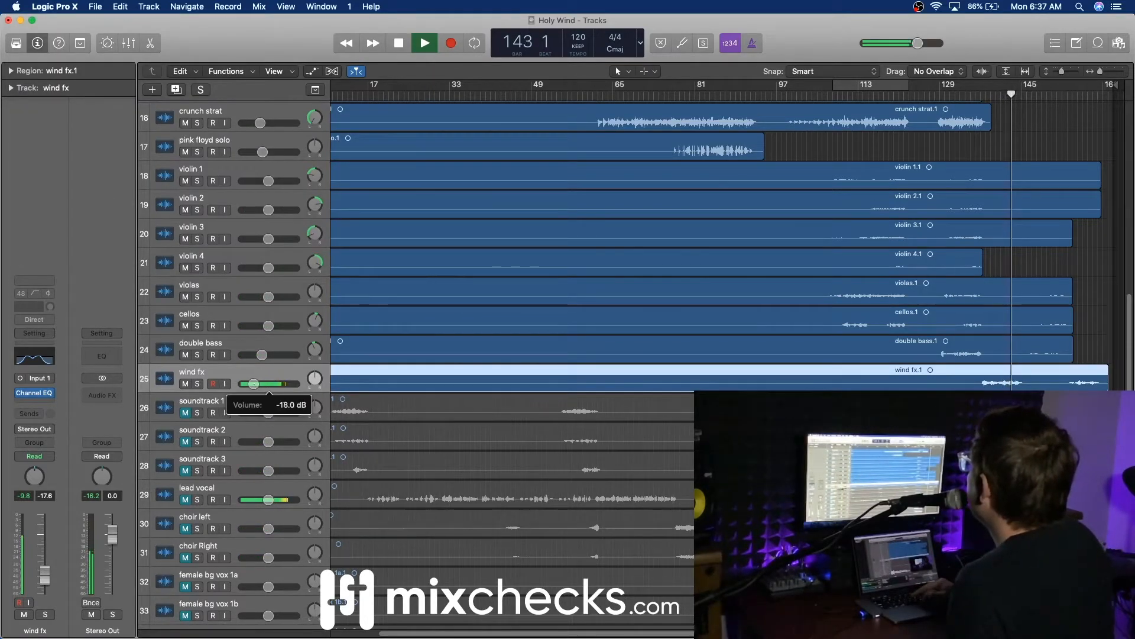
drag(253, 384, 253, 385)
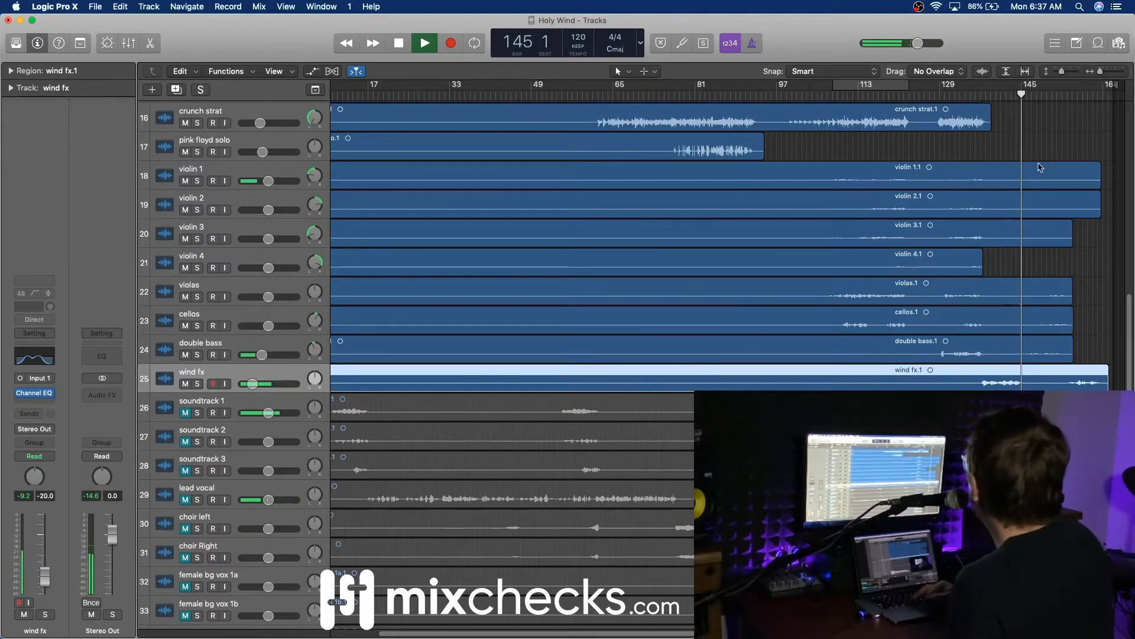
click(997, 95)
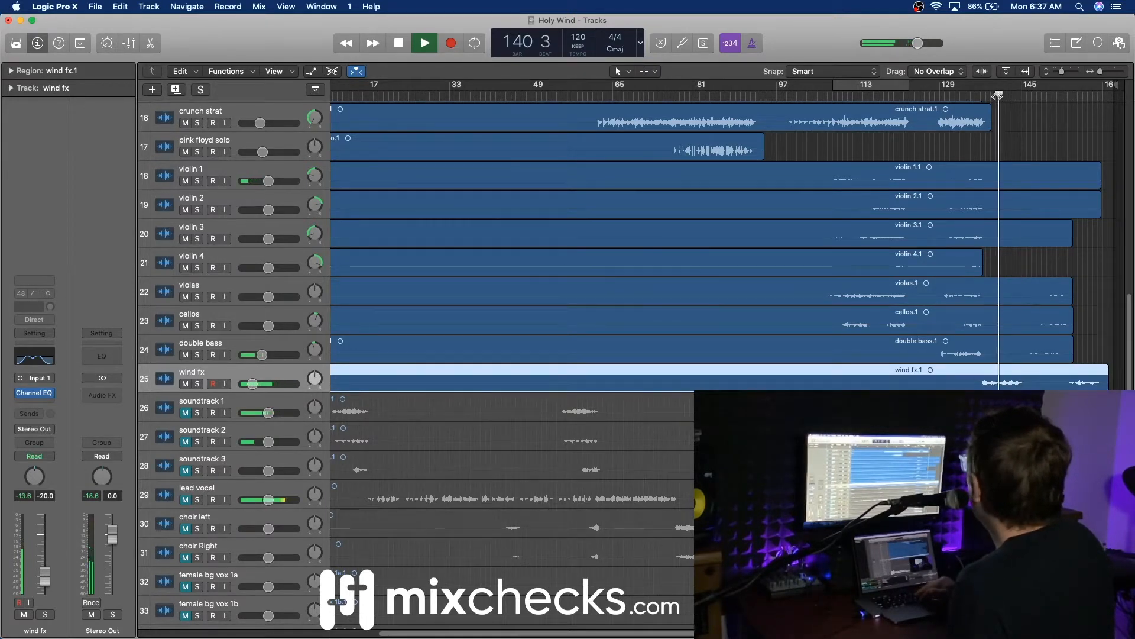
click(253, 385)
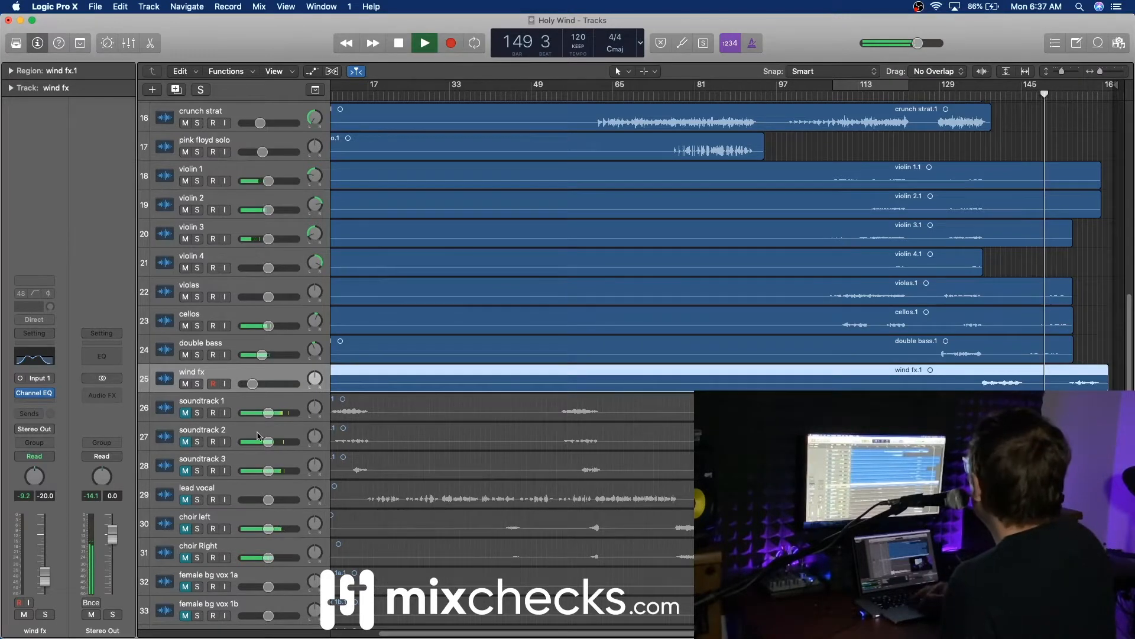
Step: Unmute the soundtrack 1 track and lower its volume to -13.4 dB, replaying the song's ending
click(187, 413)
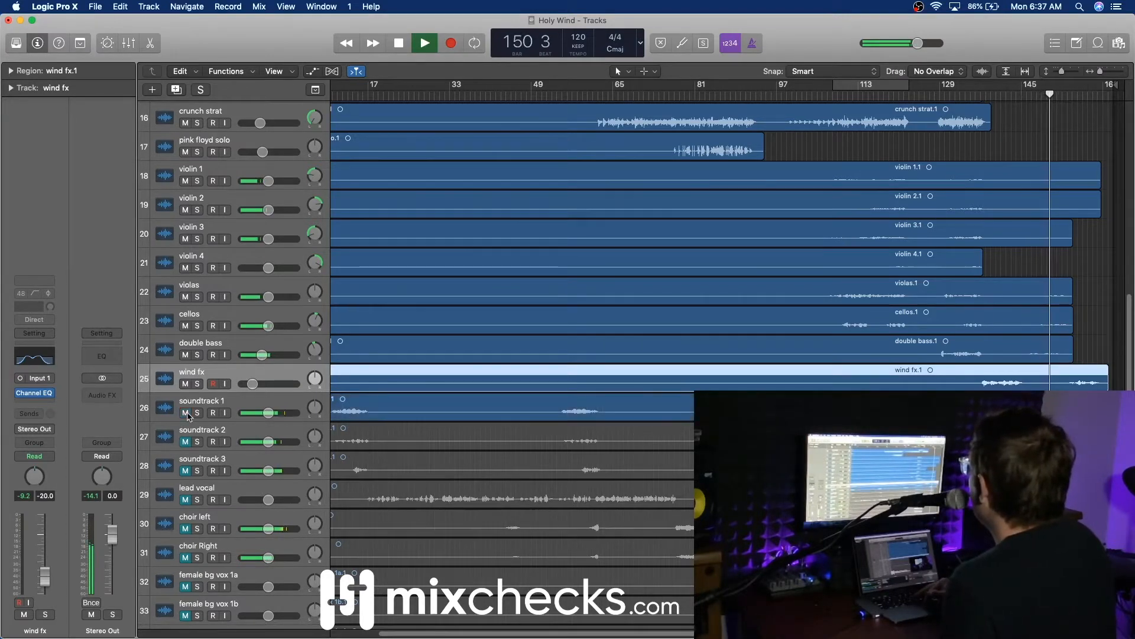
drag(270, 412, 268, 412)
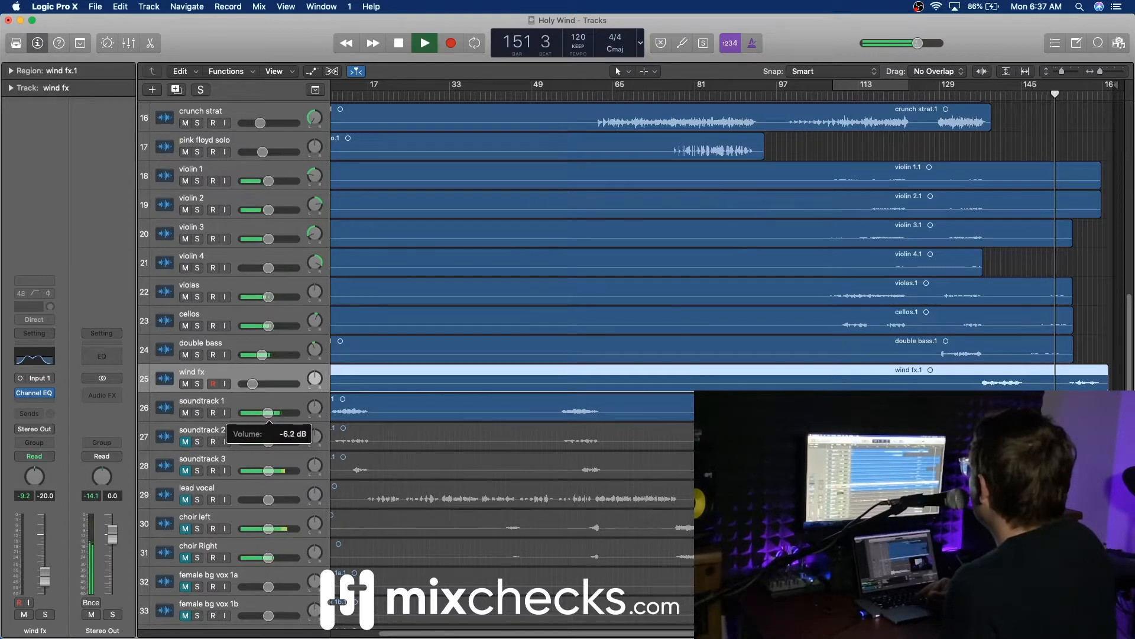
click(237, 405)
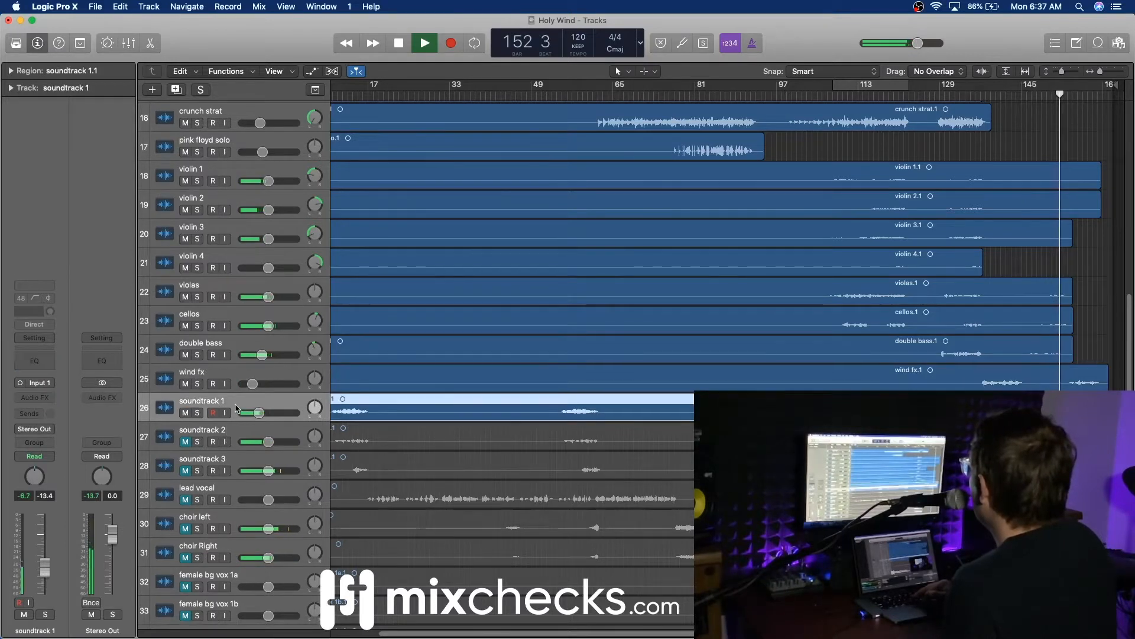
click(1018, 98)
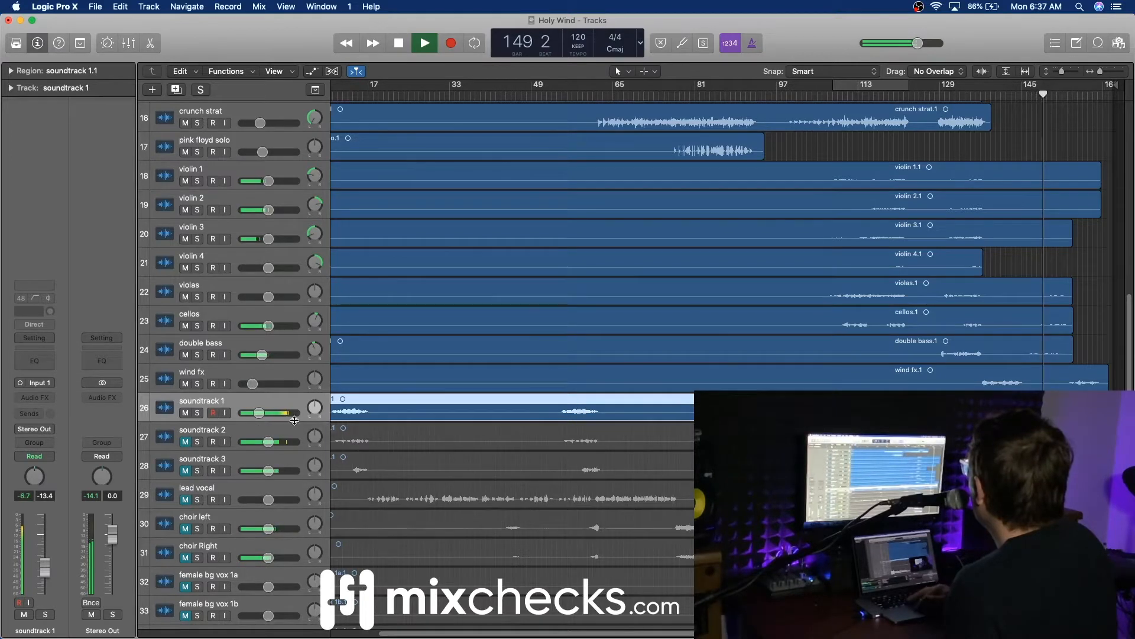
Step: Solo the soundtrack 1 and soundtrack 2 tracks and listen to them near the end of the song
click(198, 413)
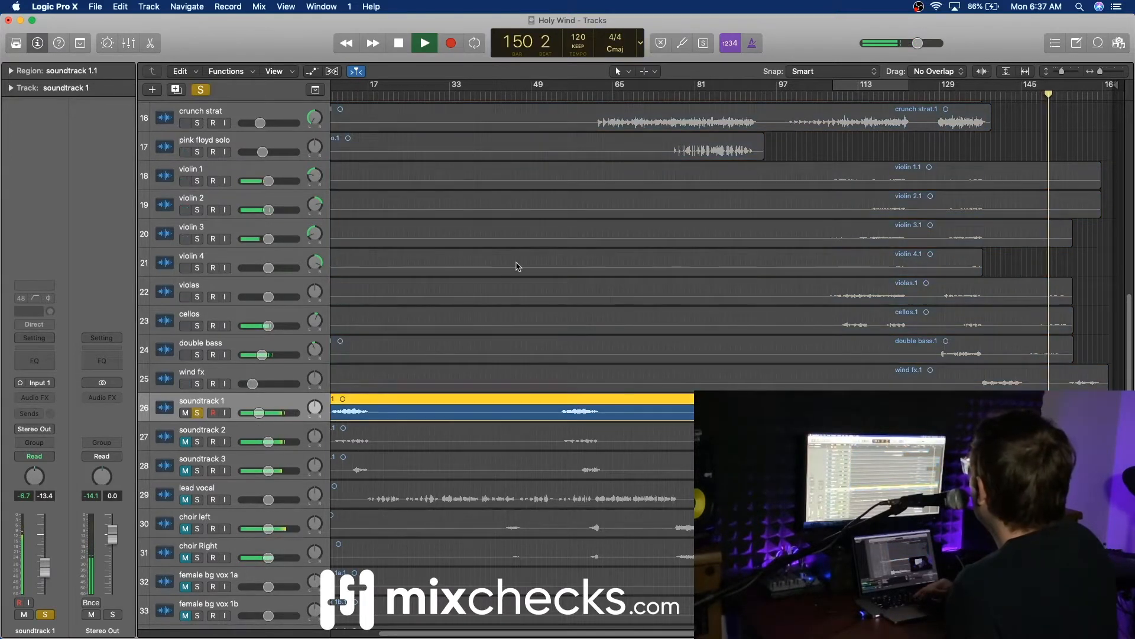
key(space)
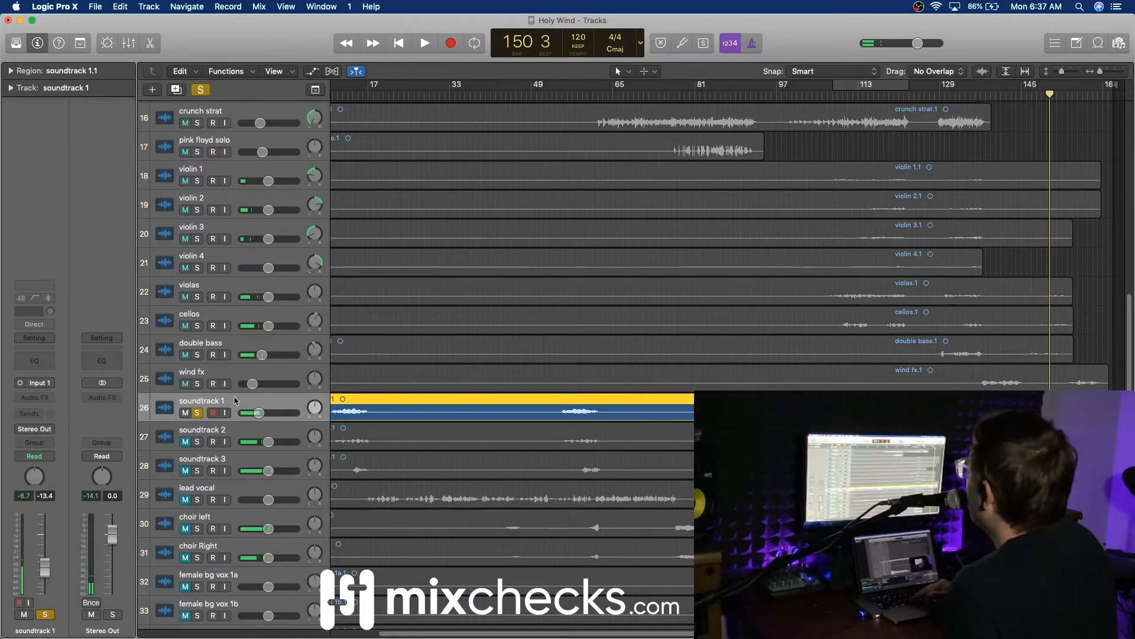
click(198, 442)
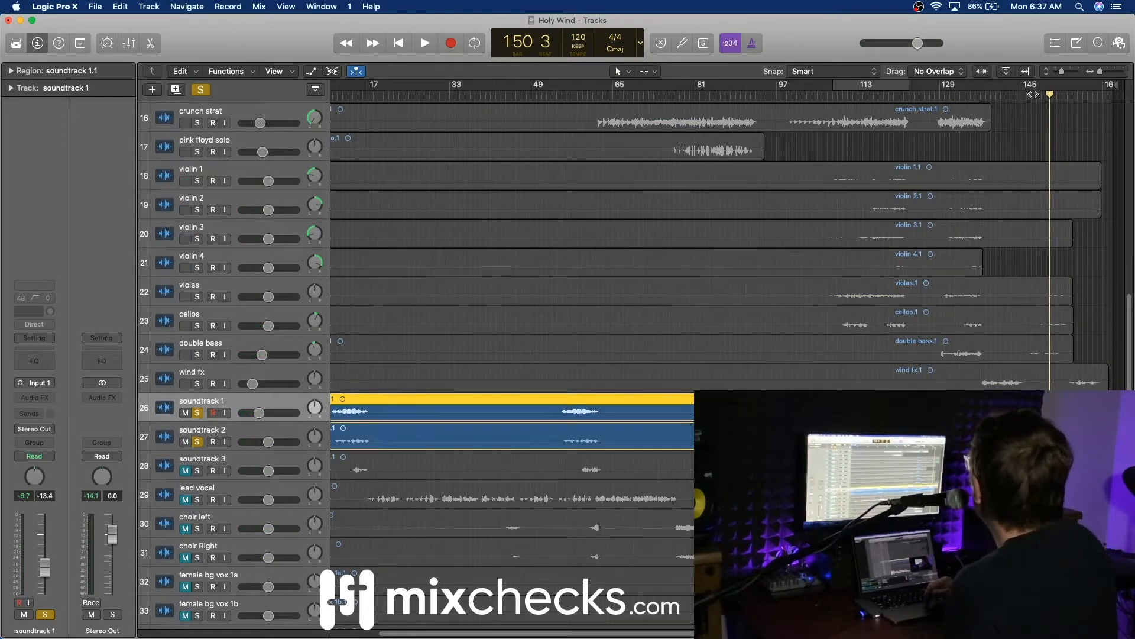
key(space)
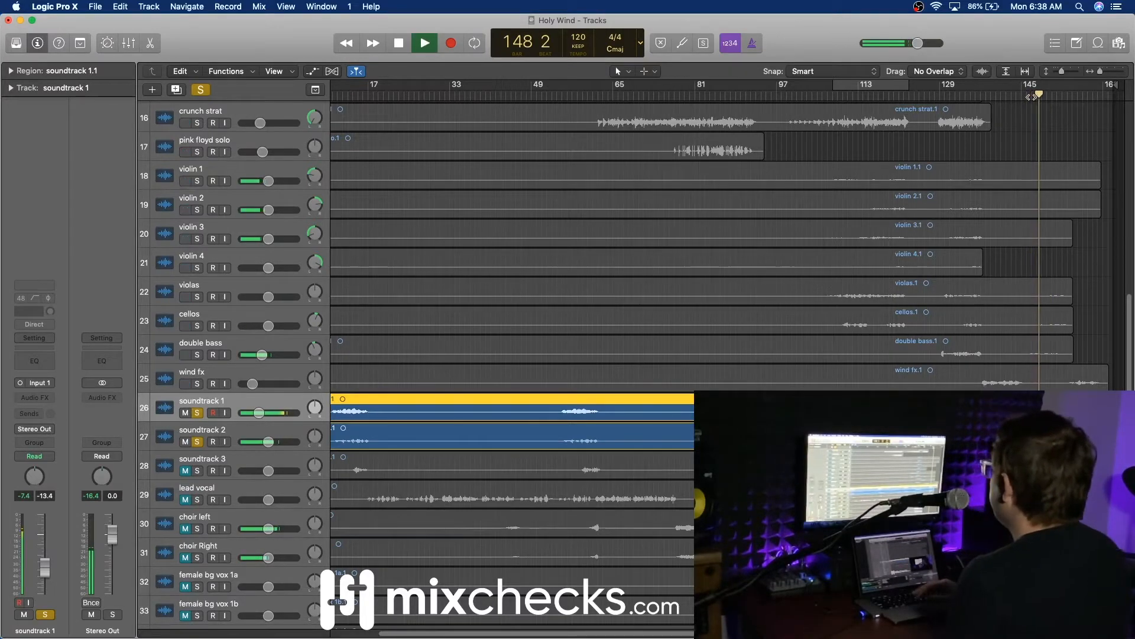
key(space)
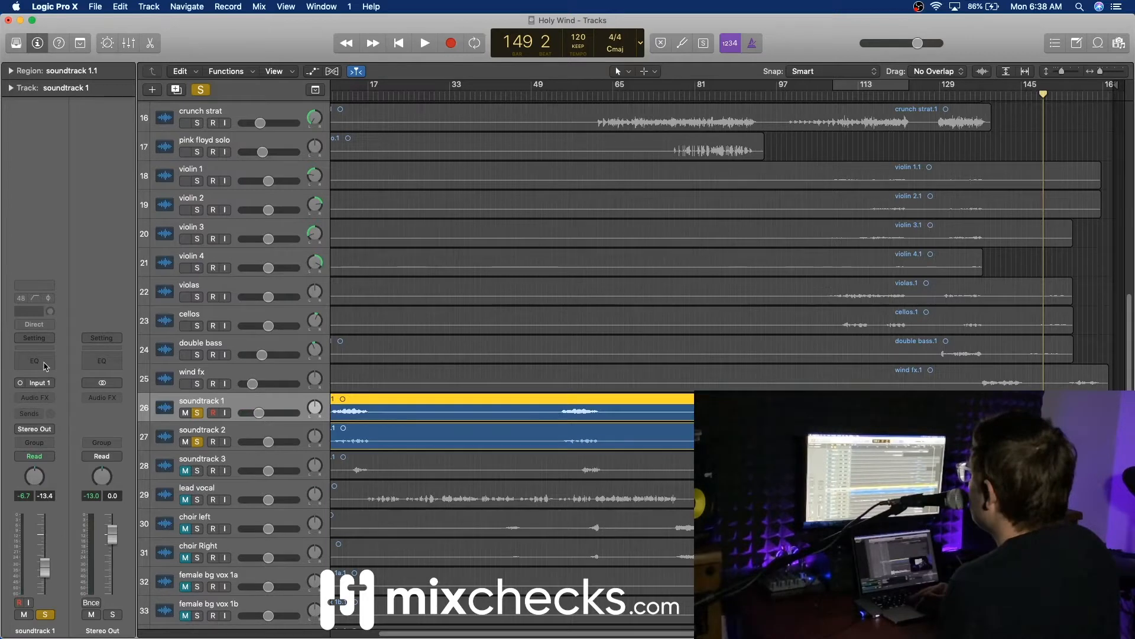
Step: Add a Channel EQ to soundtrack 1 with a 215 Hz low cut and a 2.5 dB cut at 800 Hz
click(36, 362)
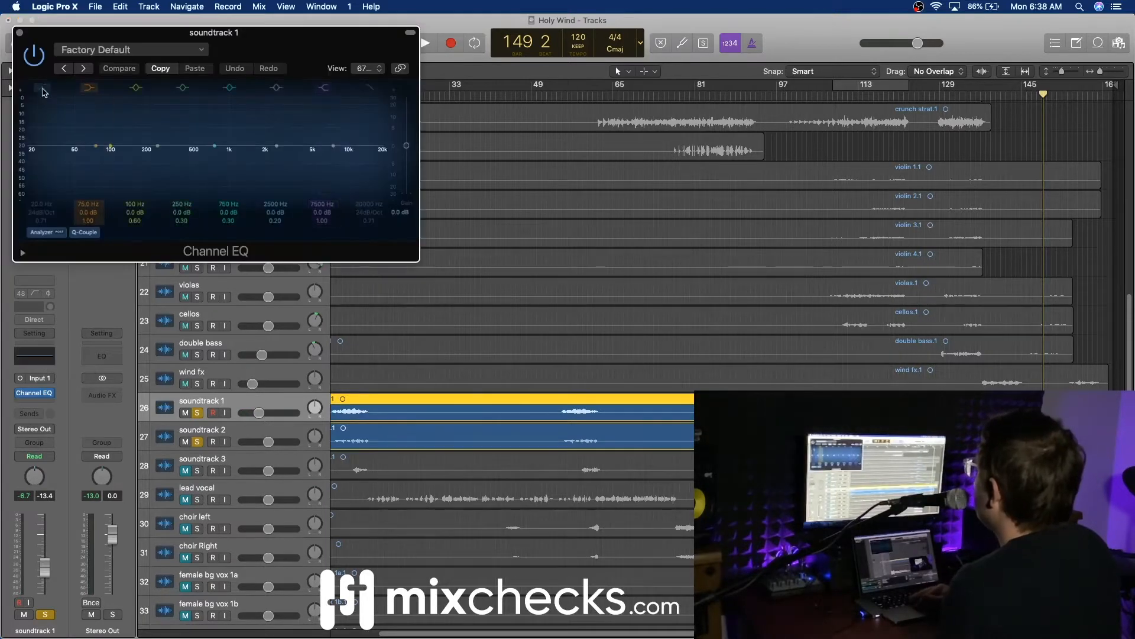
key(space)
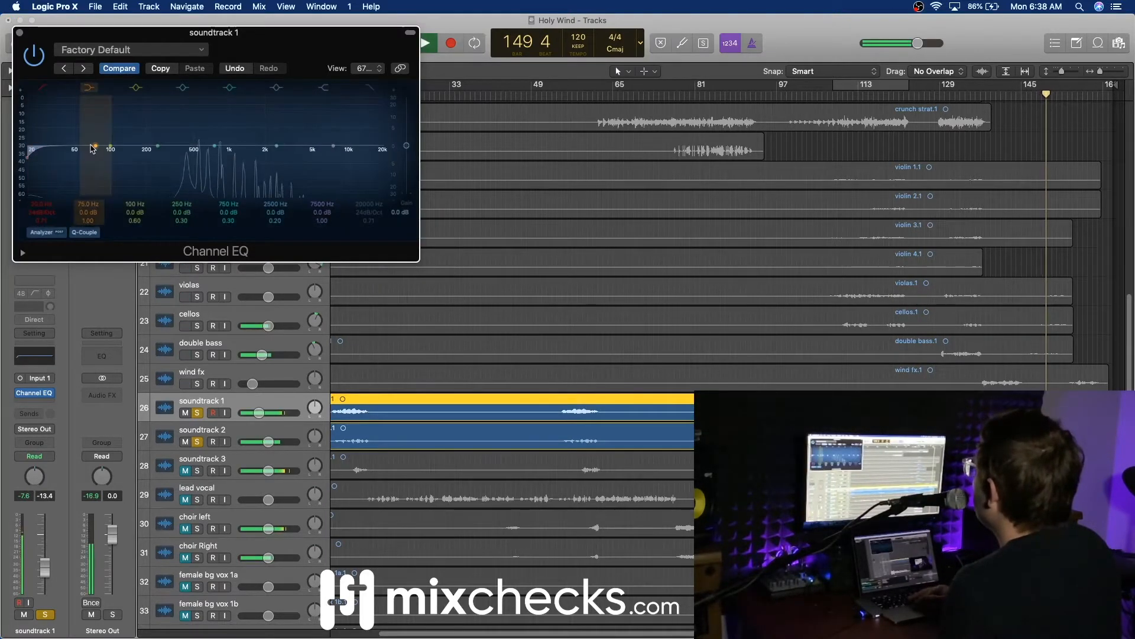
drag(50, 170, 82, 170)
drag(43, 209, 43, 184)
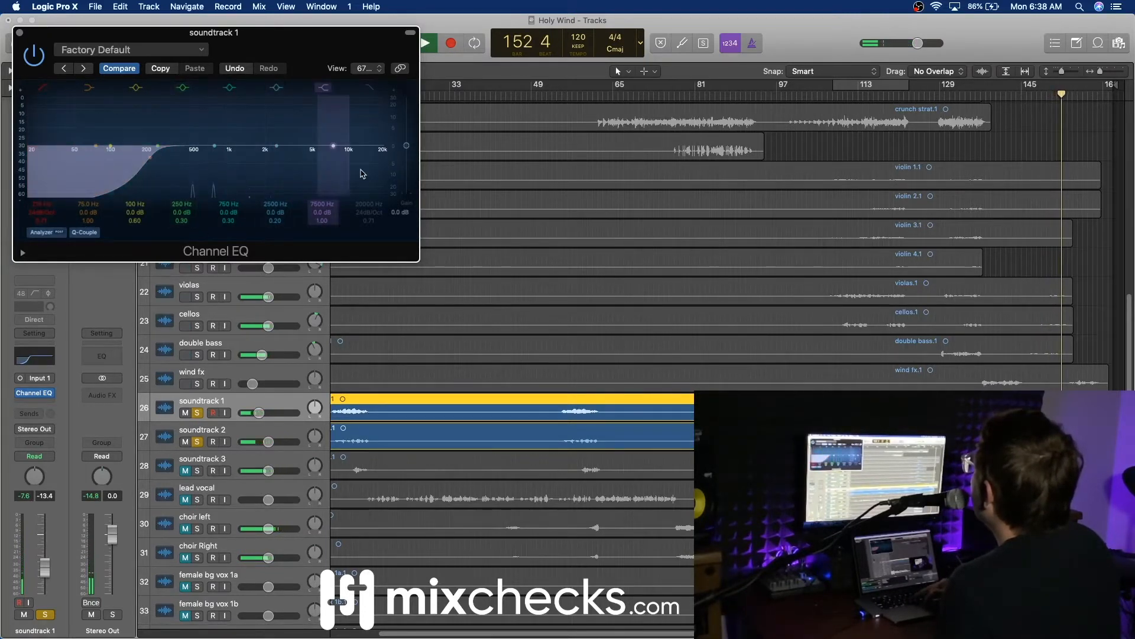
click(1022, 95)
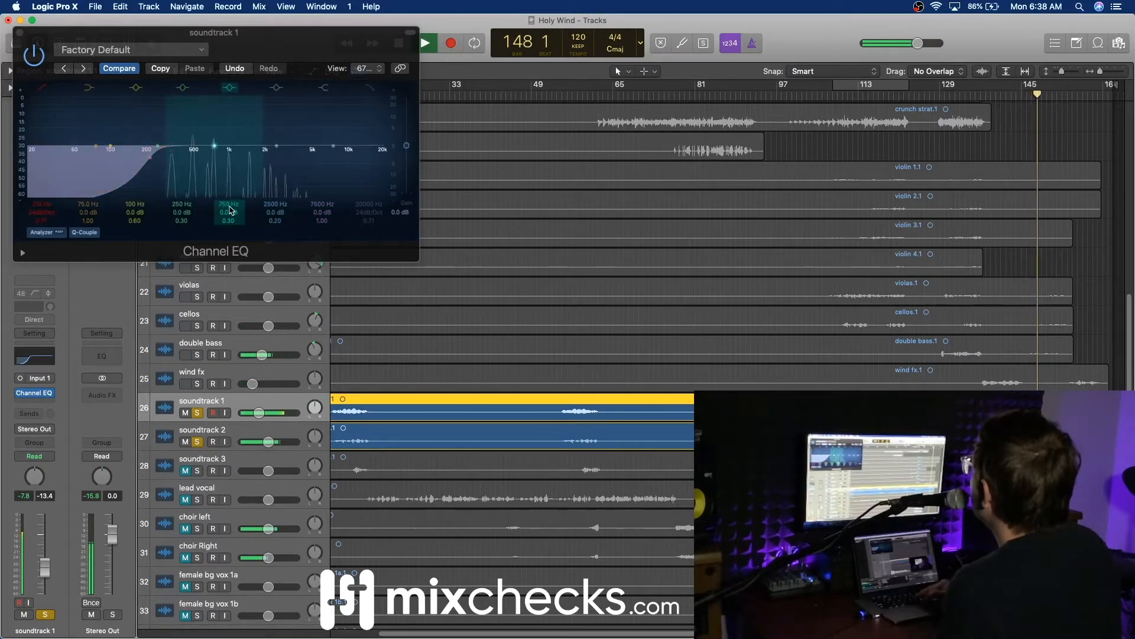
drag(225, 209, 225, 215)
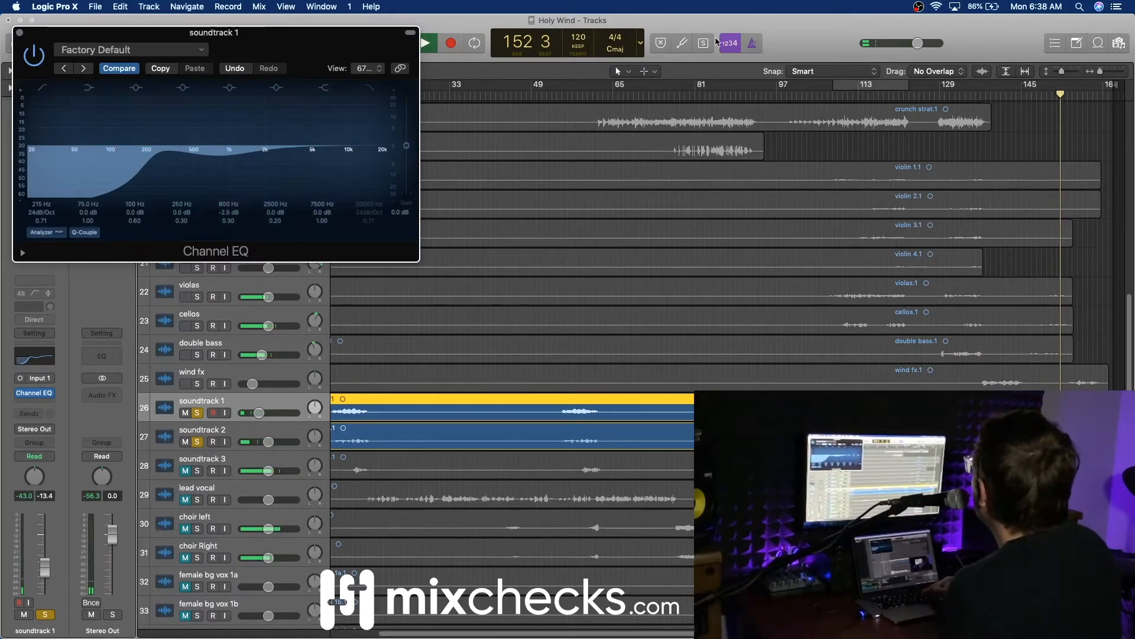
Step: Audition the soloed soundtrack tracks around bars 104 and 146 with the new EQ
click(1030, 95)
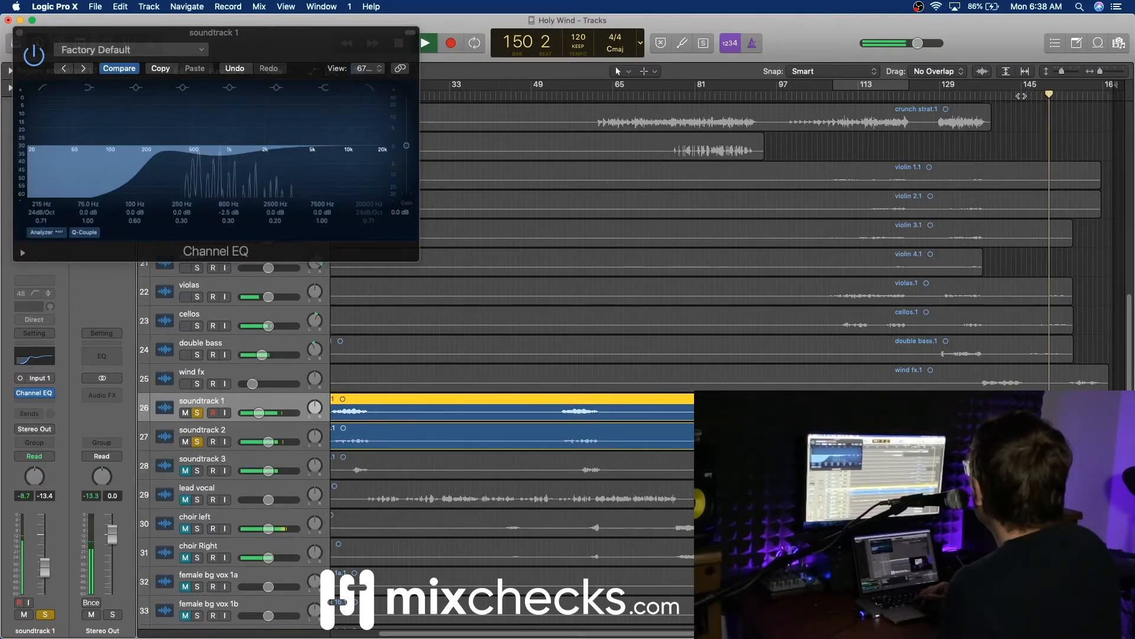
click(815, 97)
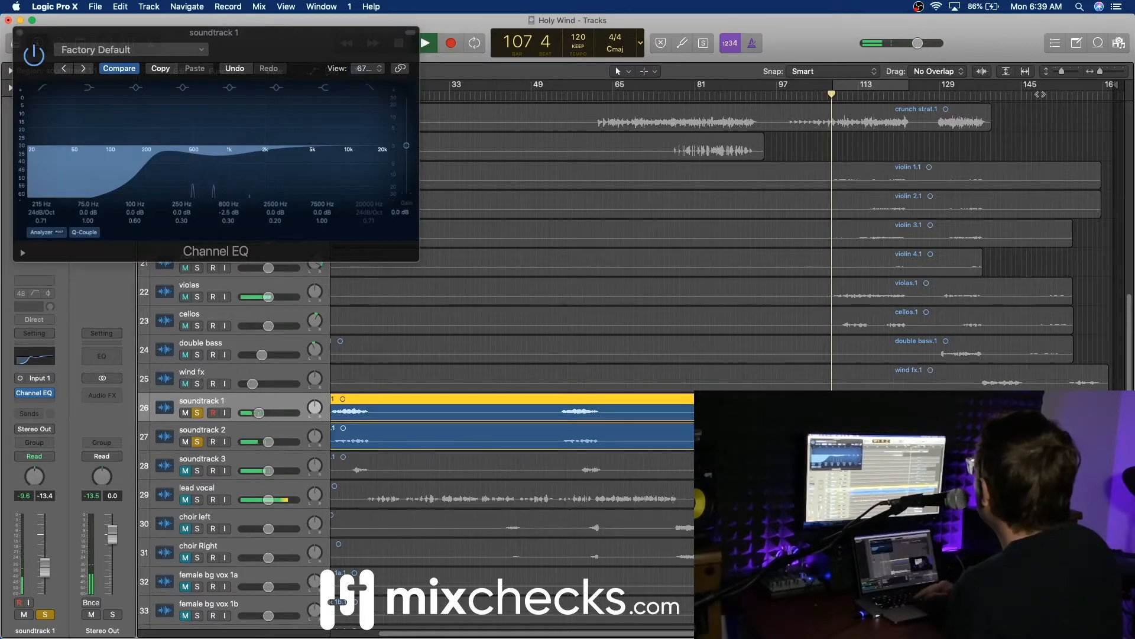
click(1031, 89)
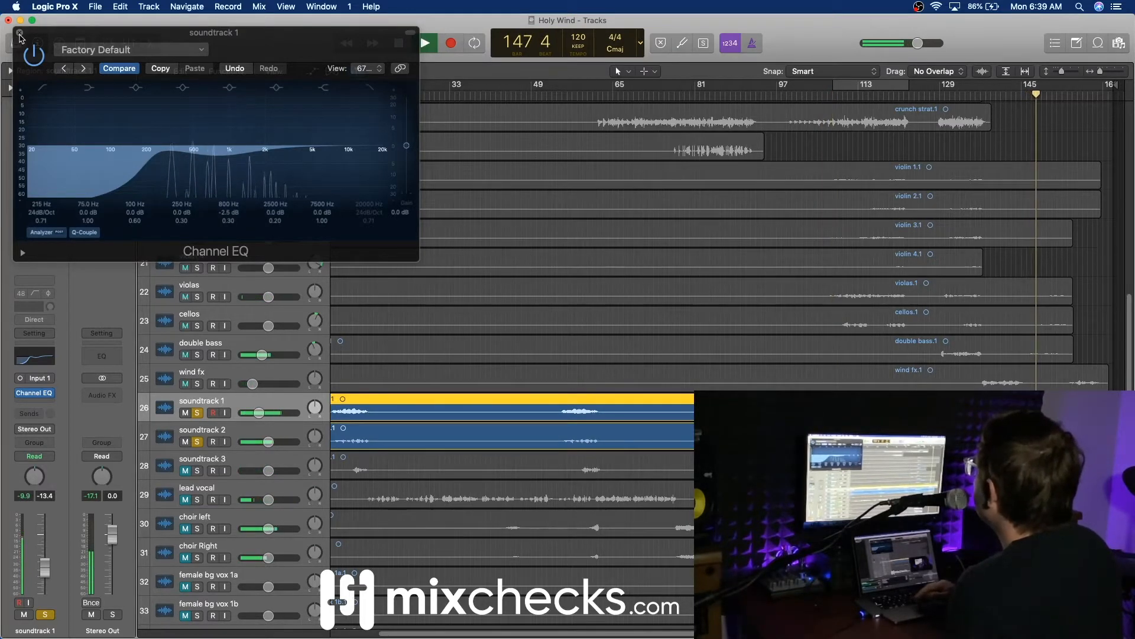
Step: Unmute soundtrack 2 and make it the only soloed track, playing from about bar 145
click(197, 442)
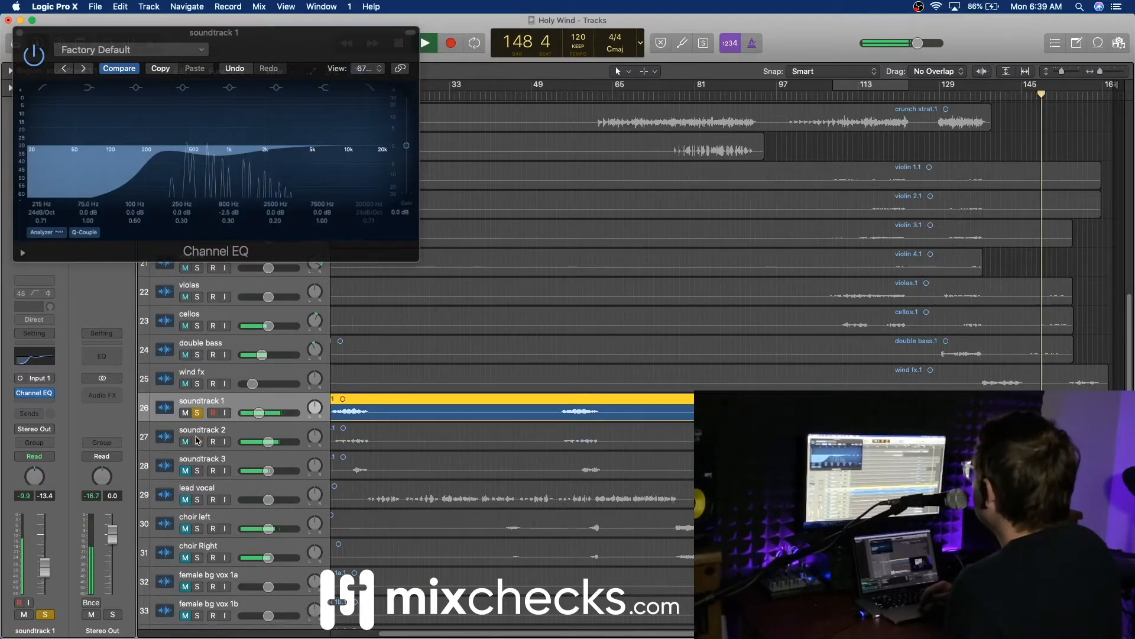
click(197, 412)
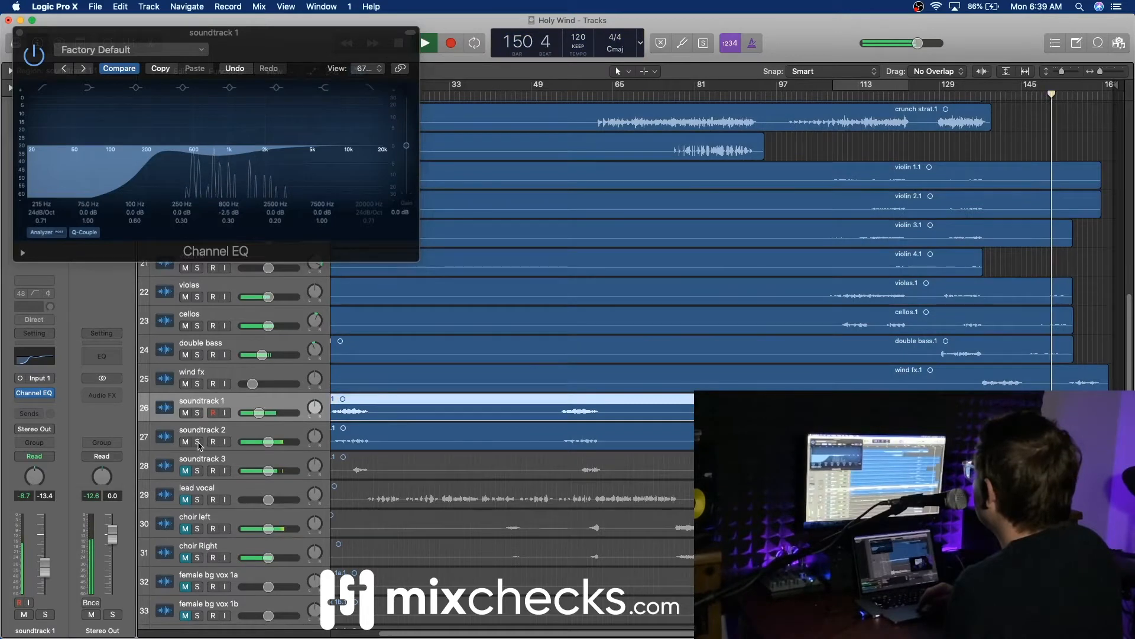
click(198, 442)
click(1023, 97)
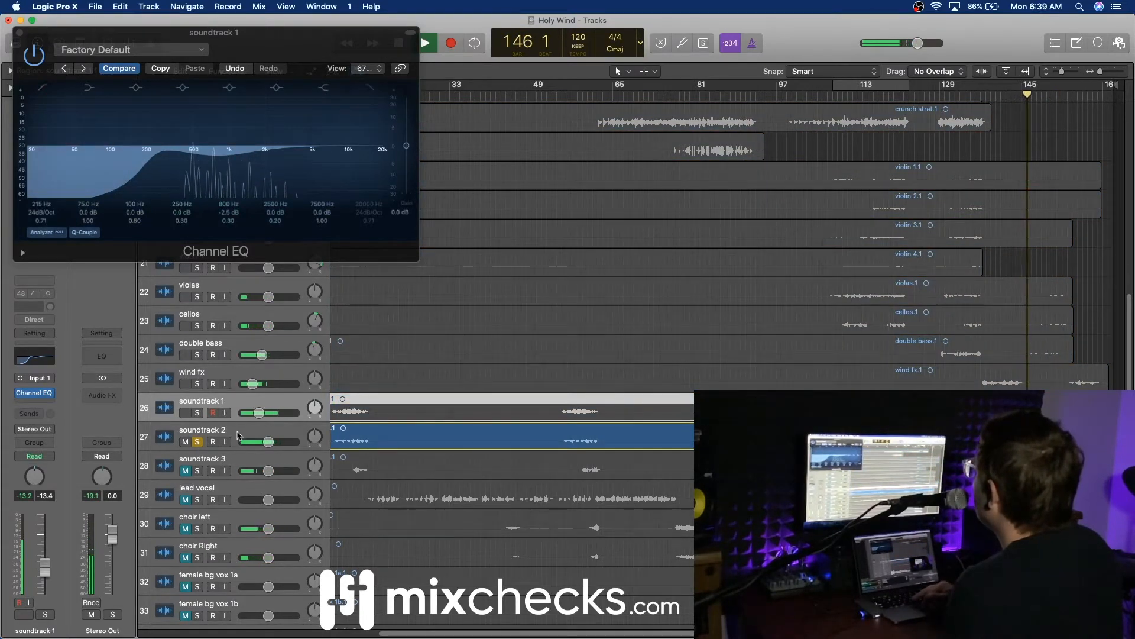
Step: Add a Channel EQ to soundtrack 2 and set a low cut at about 300 Hz
click(239, 438)
click(38, 361)
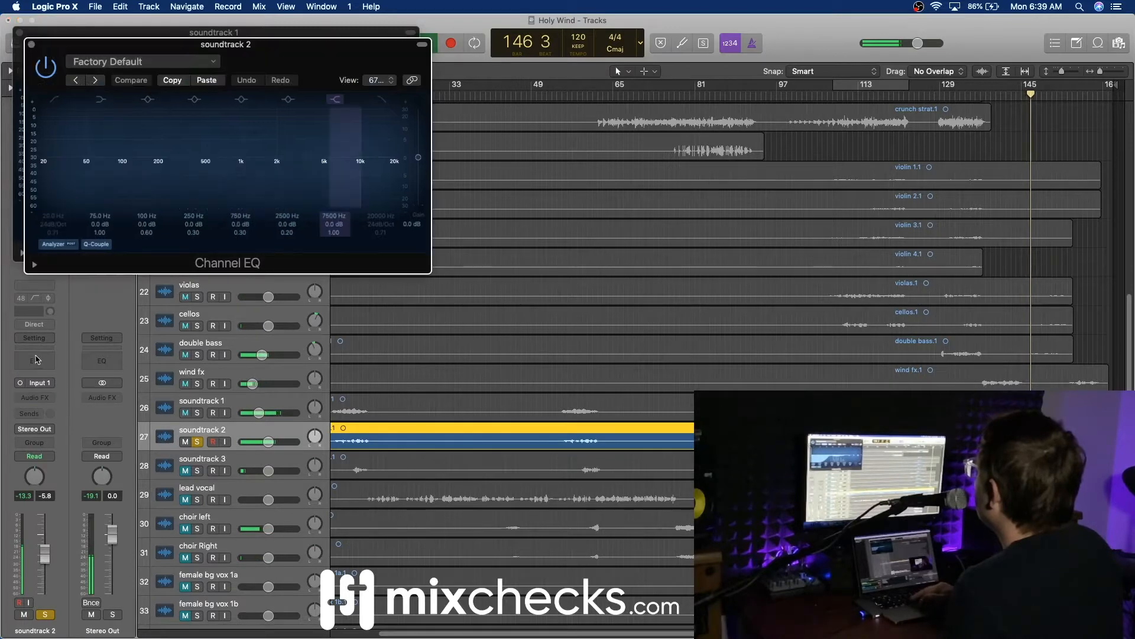
click(53, 99)
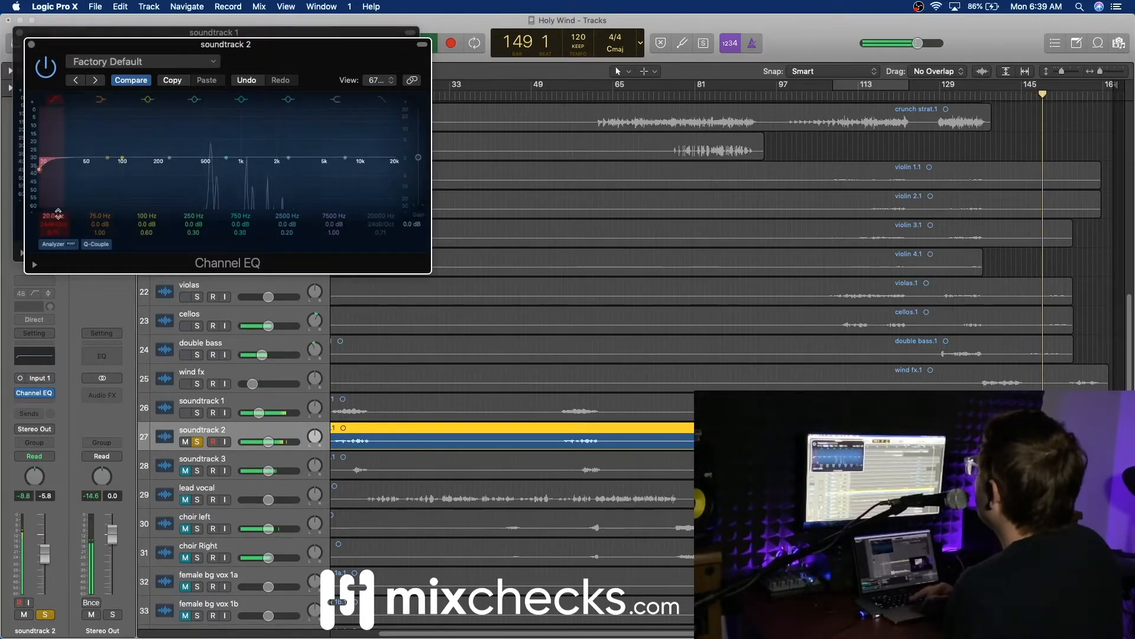
drag(51, 215, 50, 189)
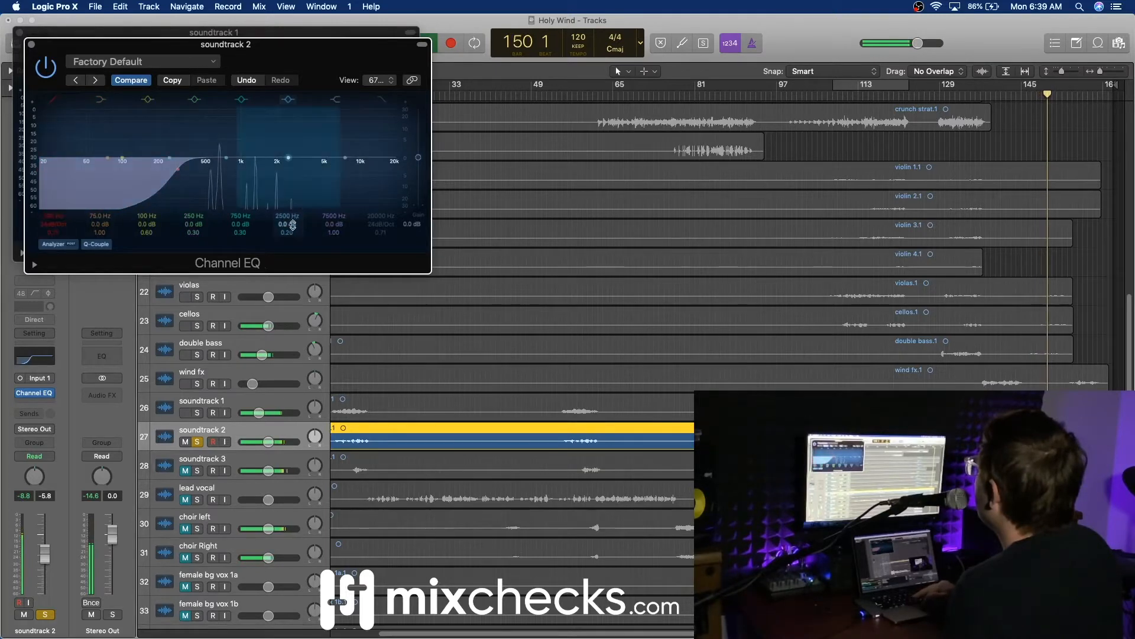
Step: Make a broad cut around 1.1 kHz on soundtrack 2, close both EQs and rewind the playback
drag(227, 157, 226, 170)
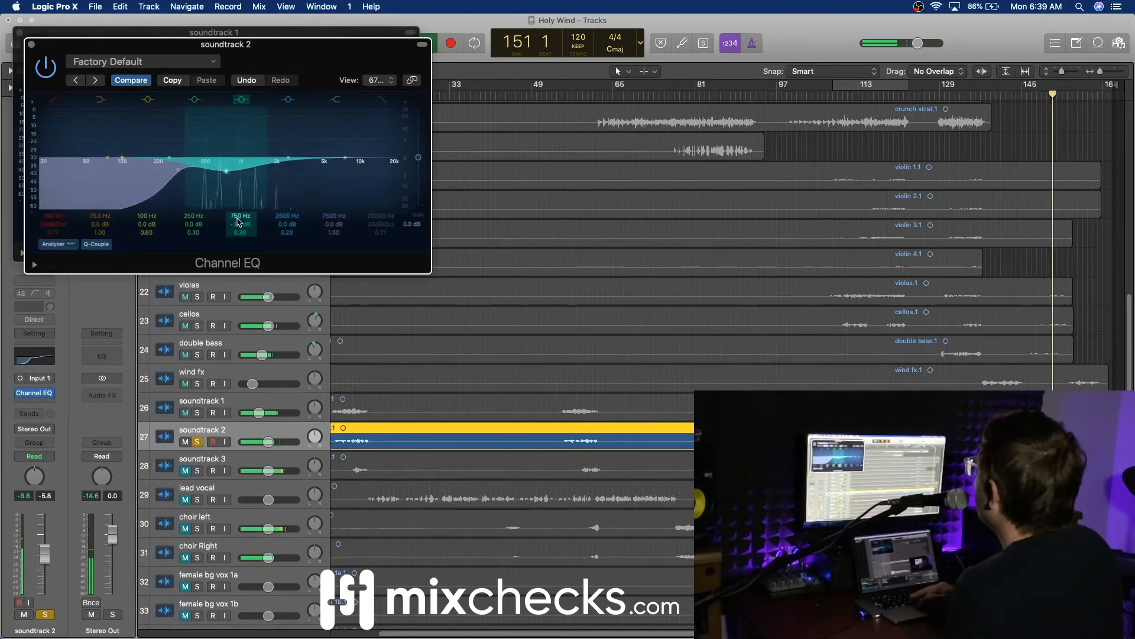
drag(238, 215, 238, 201)
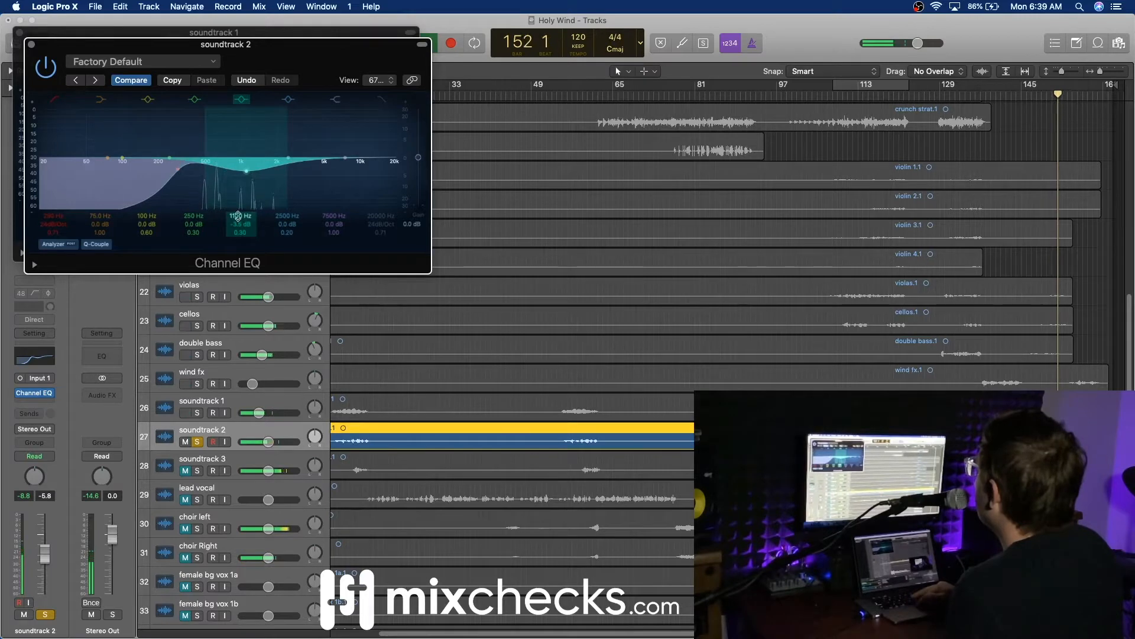
click(32, 45)
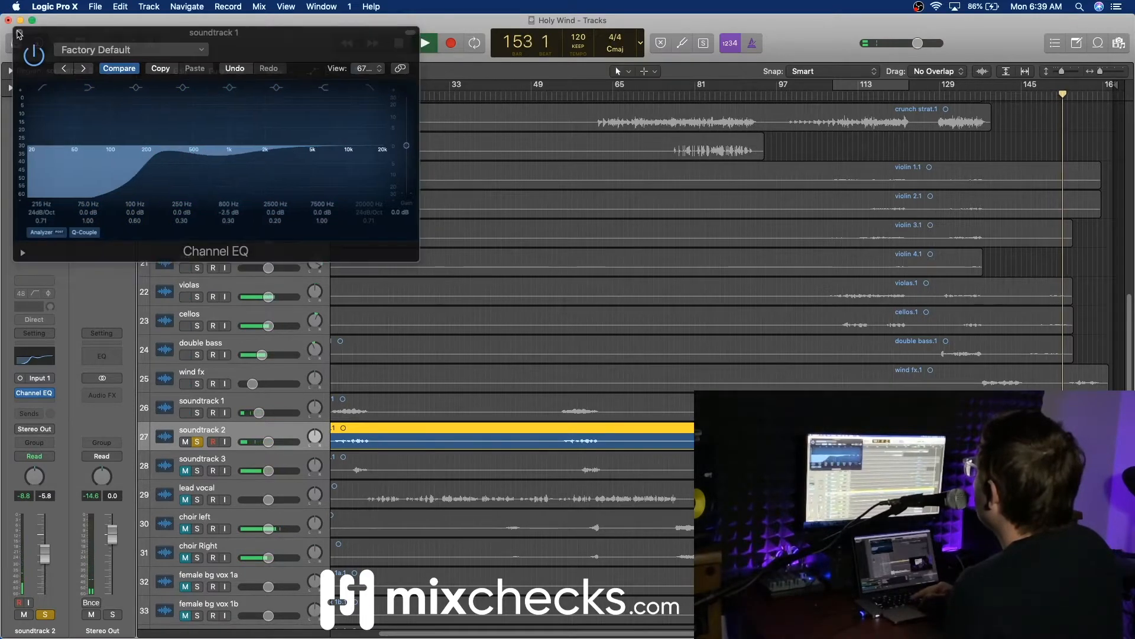
click(18, 33)
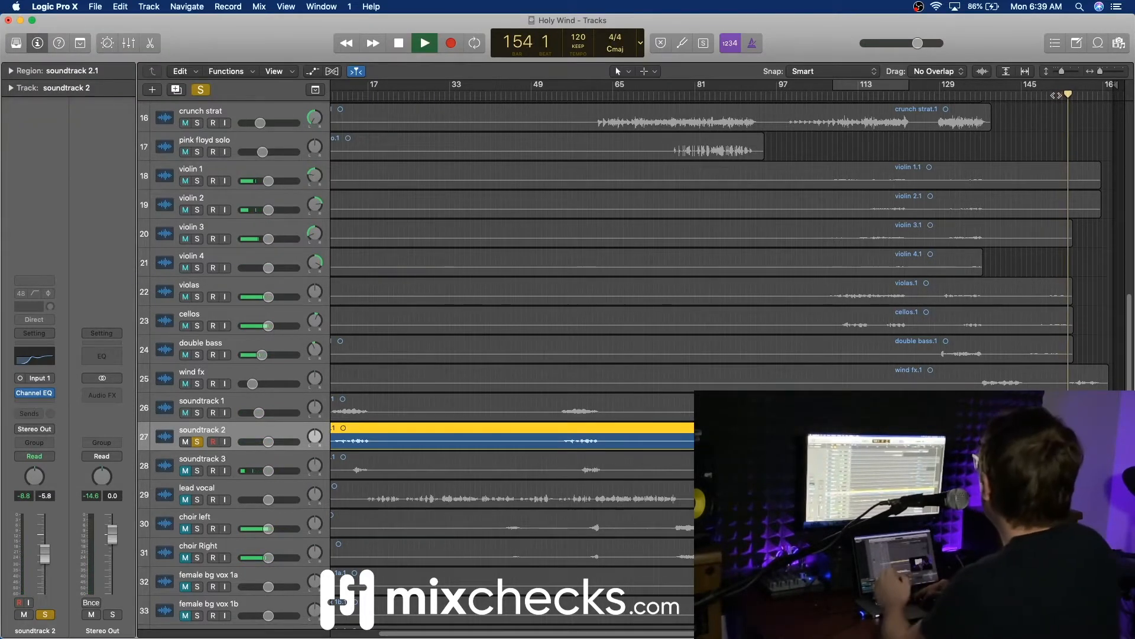
key(shift+comma)
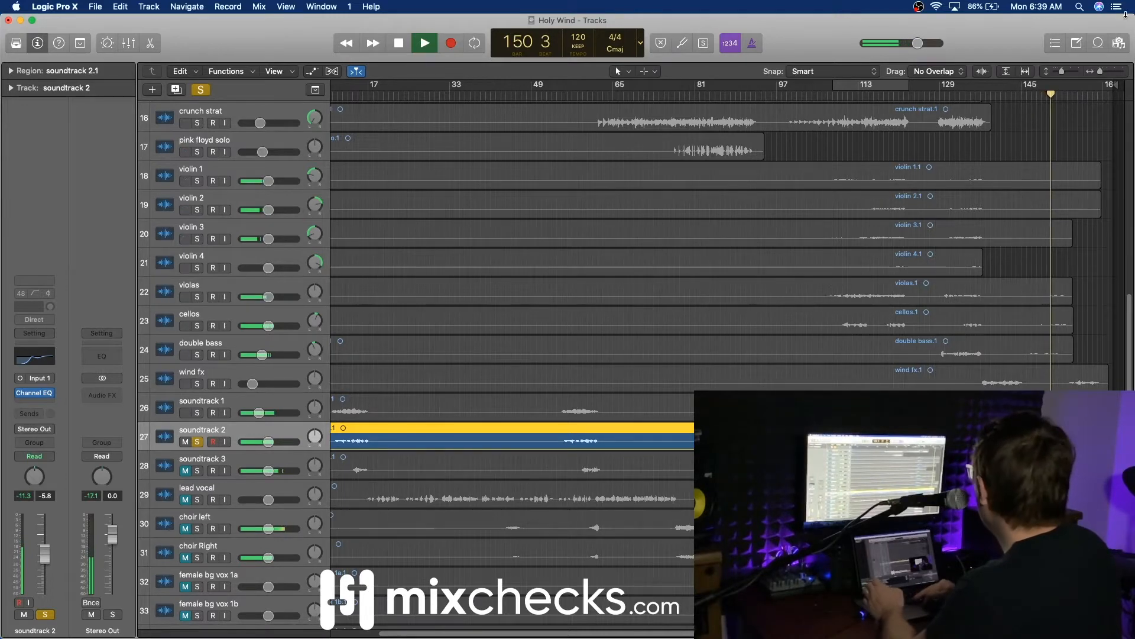
Step: Unmute soundtrack 3 and make it the only soloed track, audition it from about bar 149, and select it with playback stopped
click(197, 471)
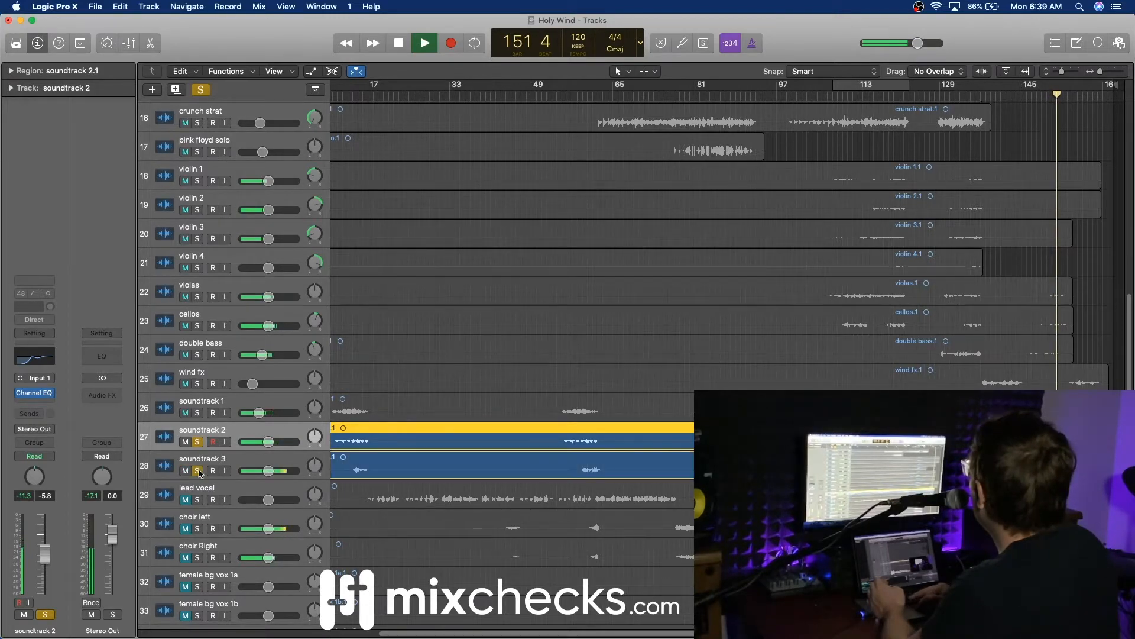
click(1043, 96)
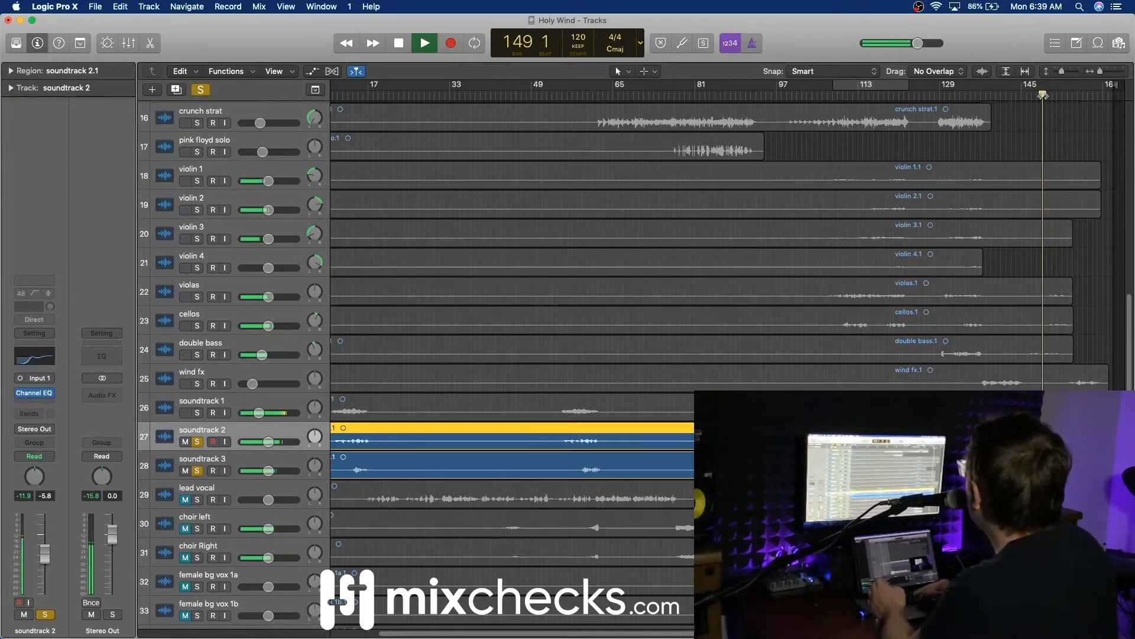
click(197, 442)
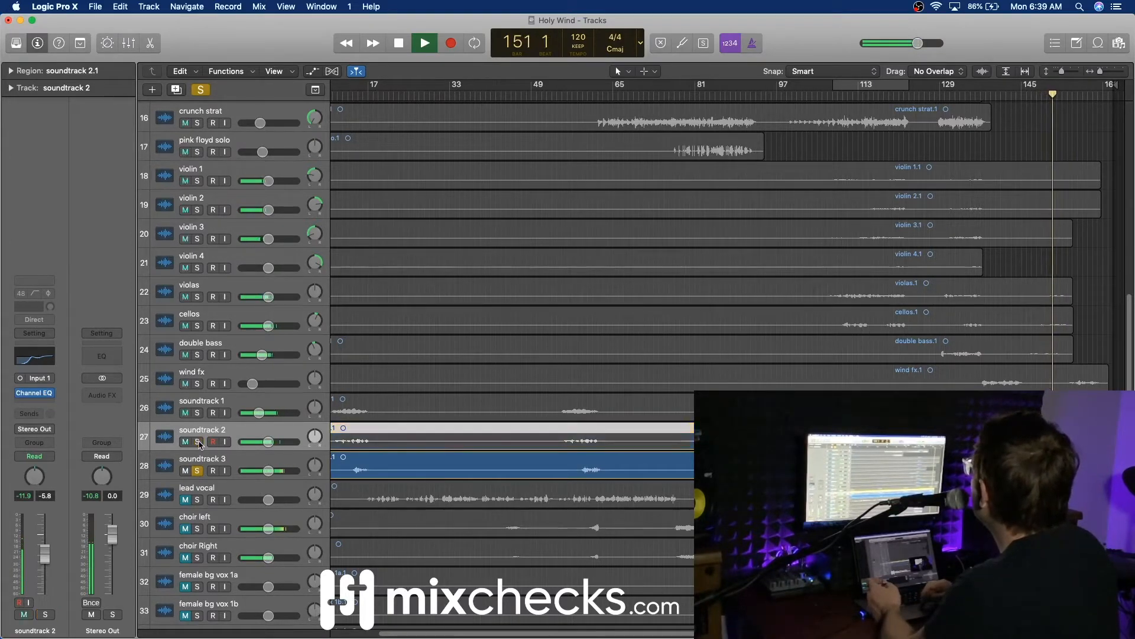
click(225, 457)
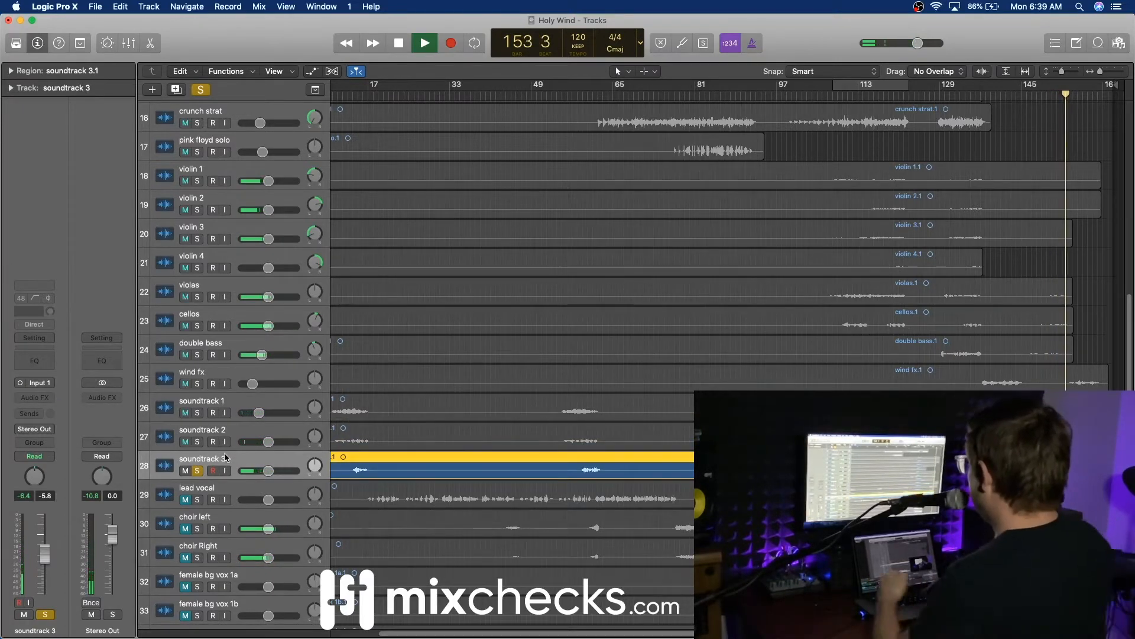
key(space)
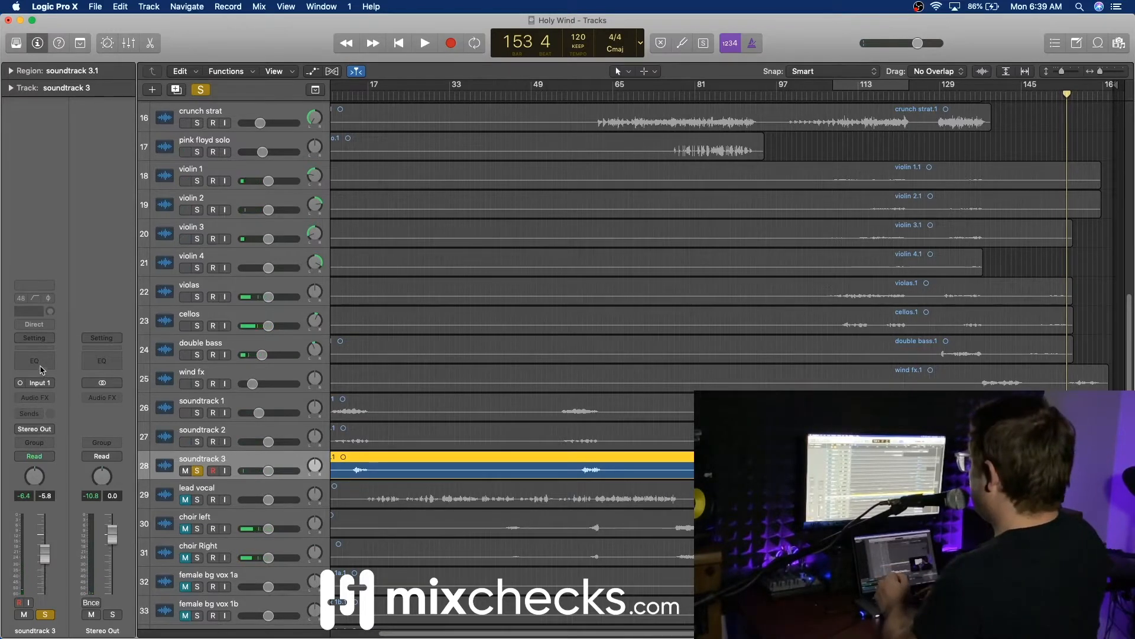
Step: Add a Channel EQ to soundtrack 3 and set a low cut just under 400 Hz while playing from about bar 148
click(41, 367)
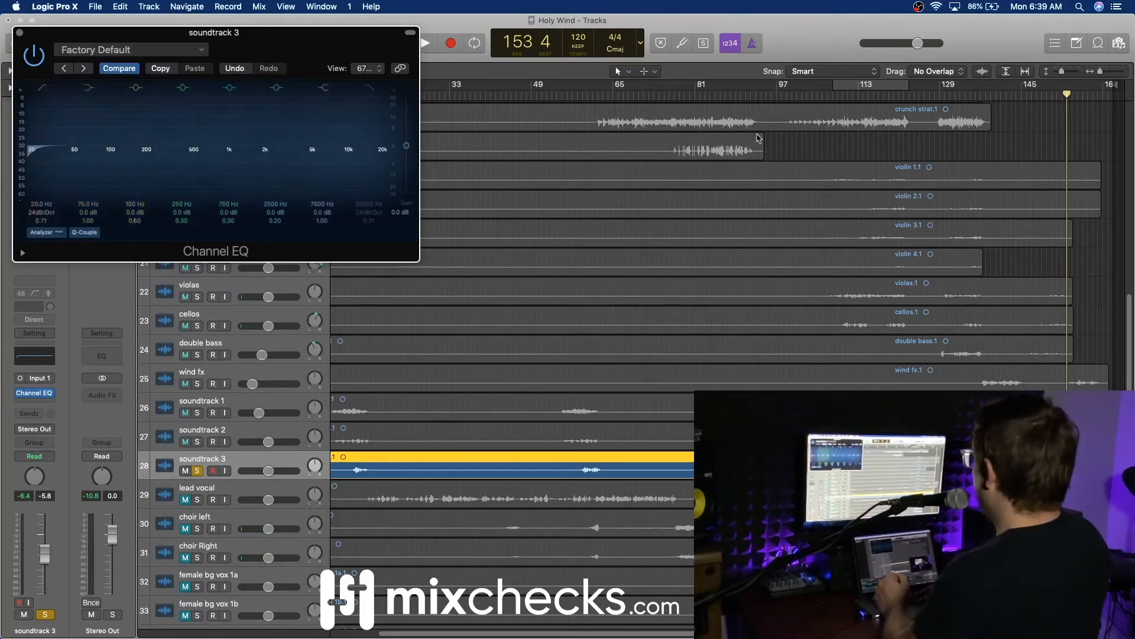
click(1036, 99)
key(space)
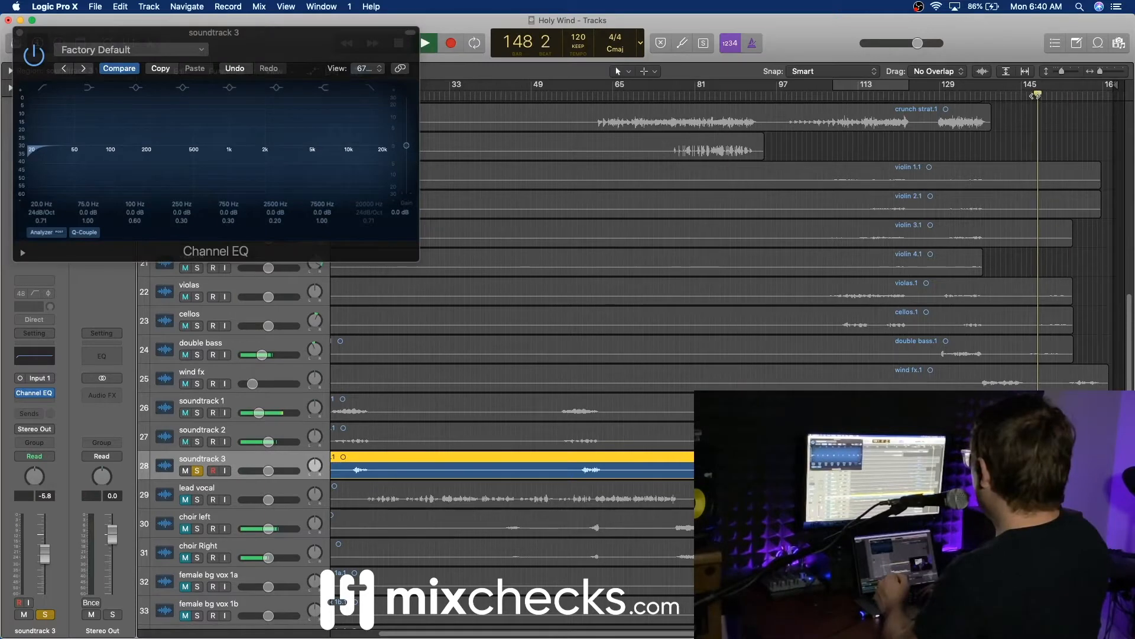
drag(41, 204, 41, 159)
Step: Add a high cut at 4450 Hz on soundtrack 3, close the EQ and audition the track from around bar 145
click(369, 87)
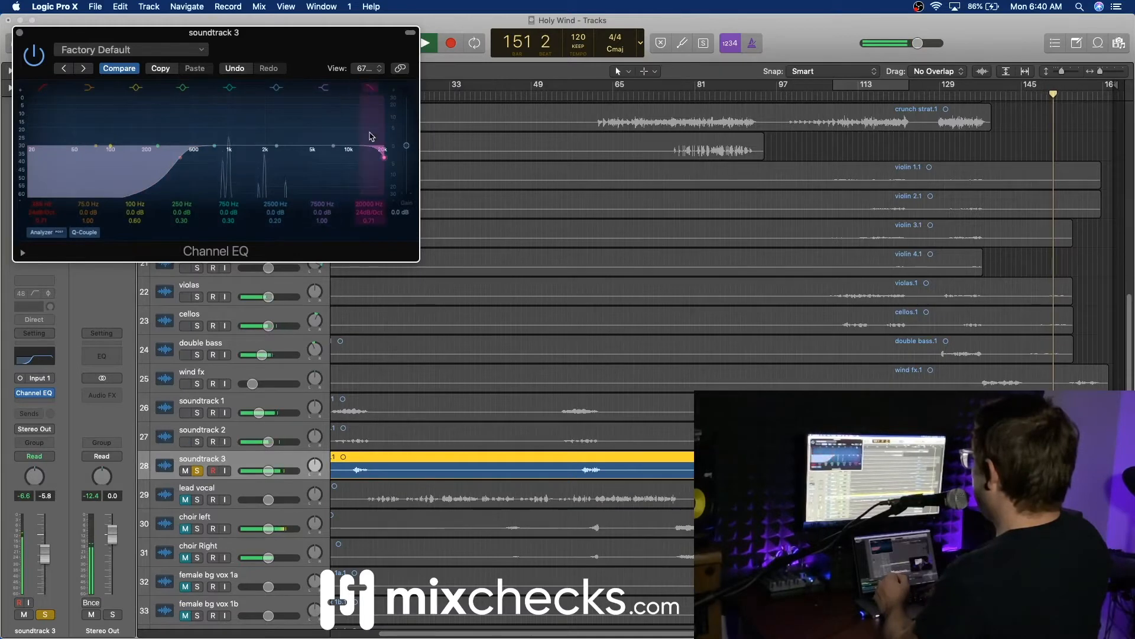
mouse_move(315, 158)
mouse_down()
mouse_move(273, 157)
mouse_move(306, 157)
mouse_up()
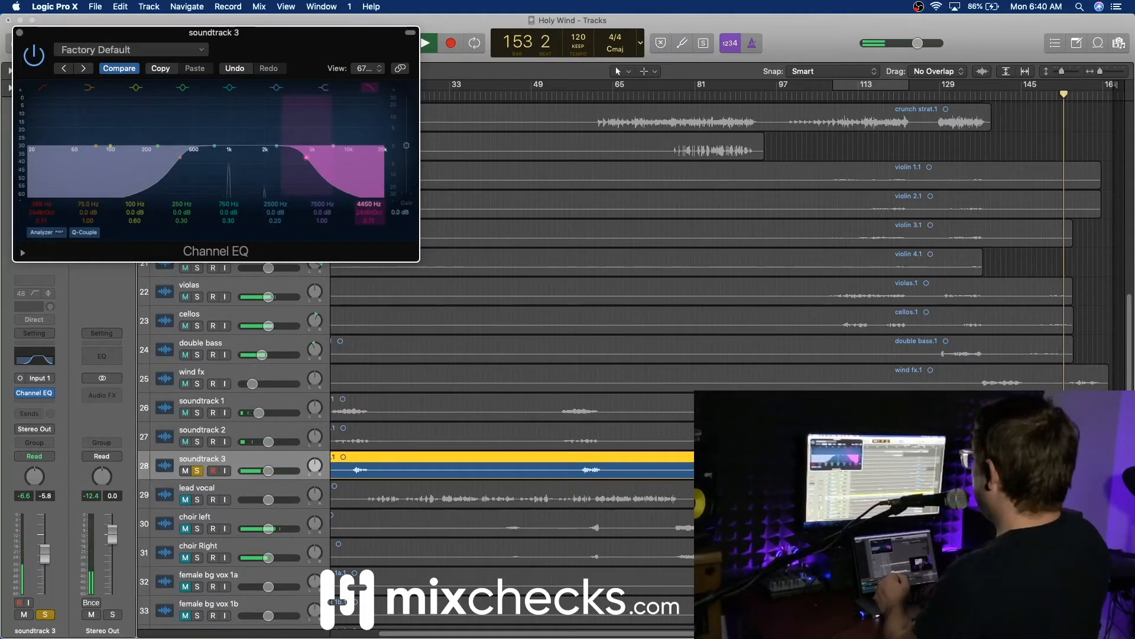
click(21, 32)
click(1028, 96)
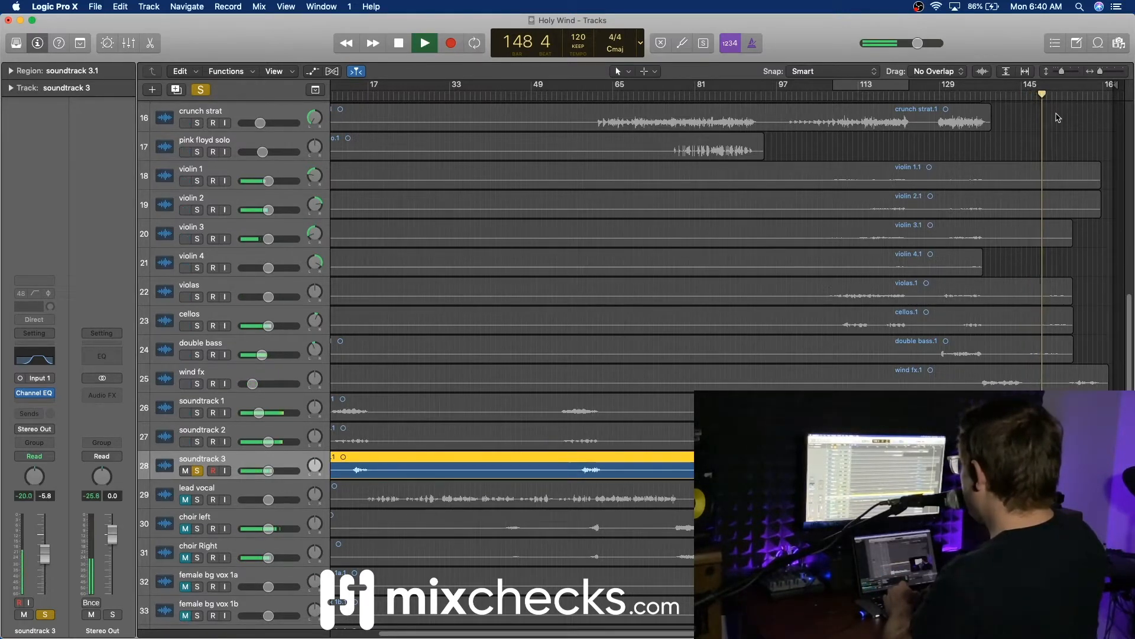
key(space)
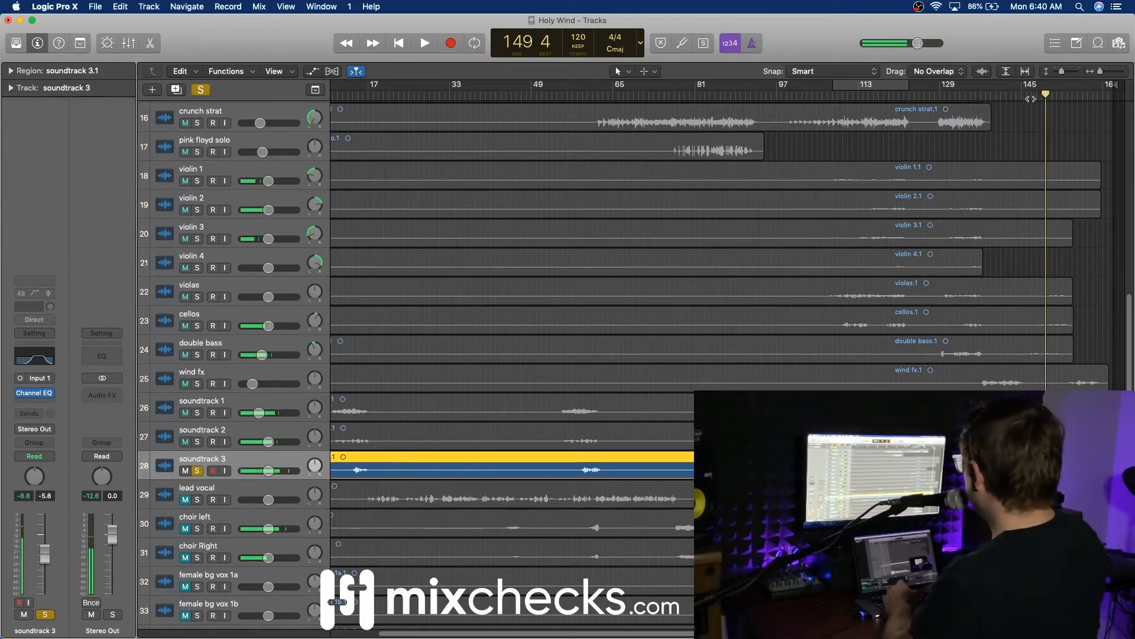
Step: Solo soundtrack 1, 2 and 3 together and play them back
click(197, 470)
click(197, 441)
click(197, 412)
click(198, 471)
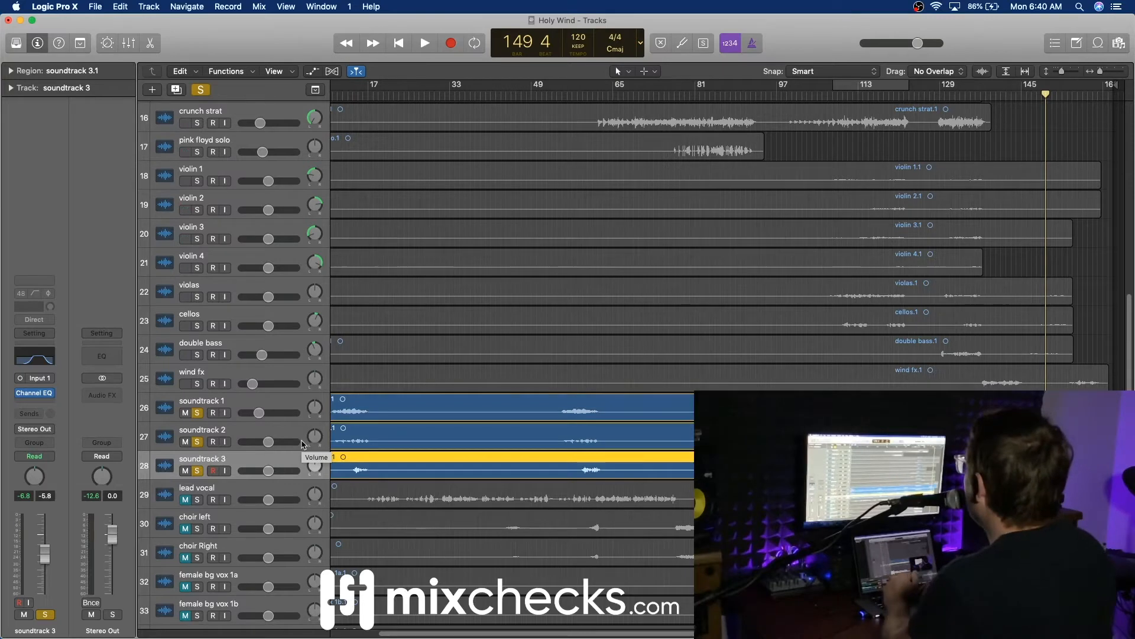
key(space)
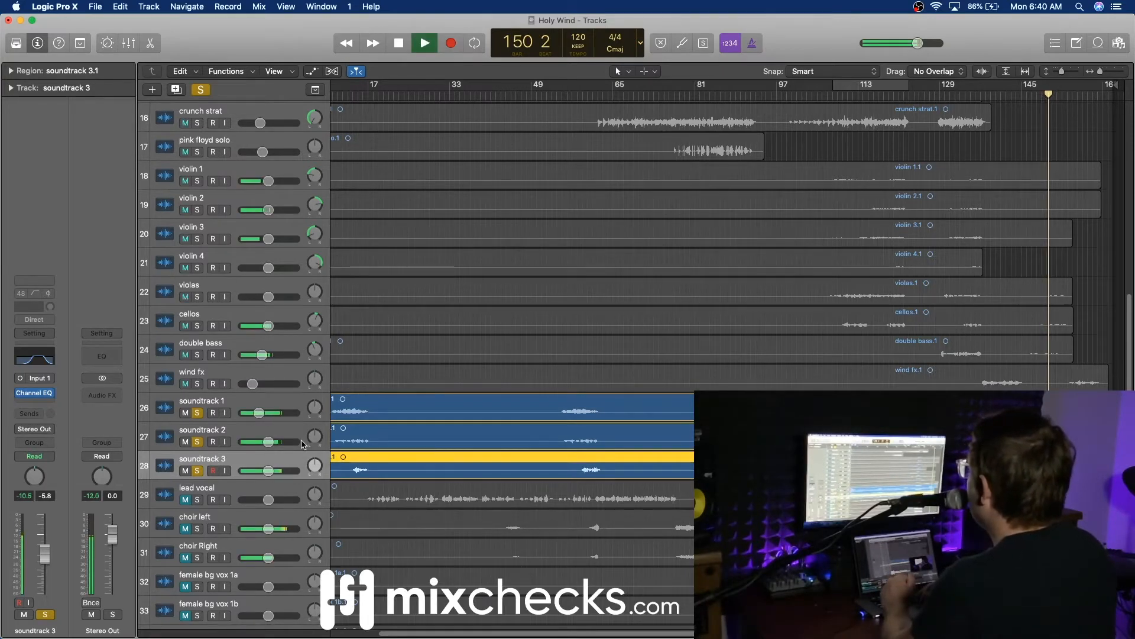
Step: Show the mixer and color the soundtrack 1, 2 and 3 channels magenta
key(x)
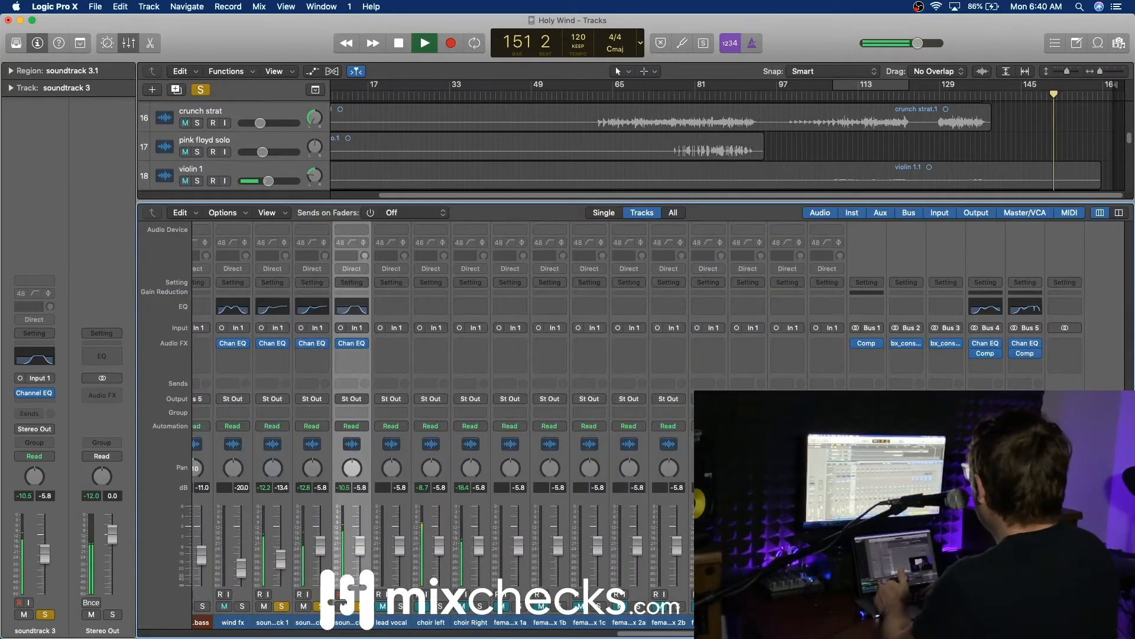
scroll(480, 621, left, 2)
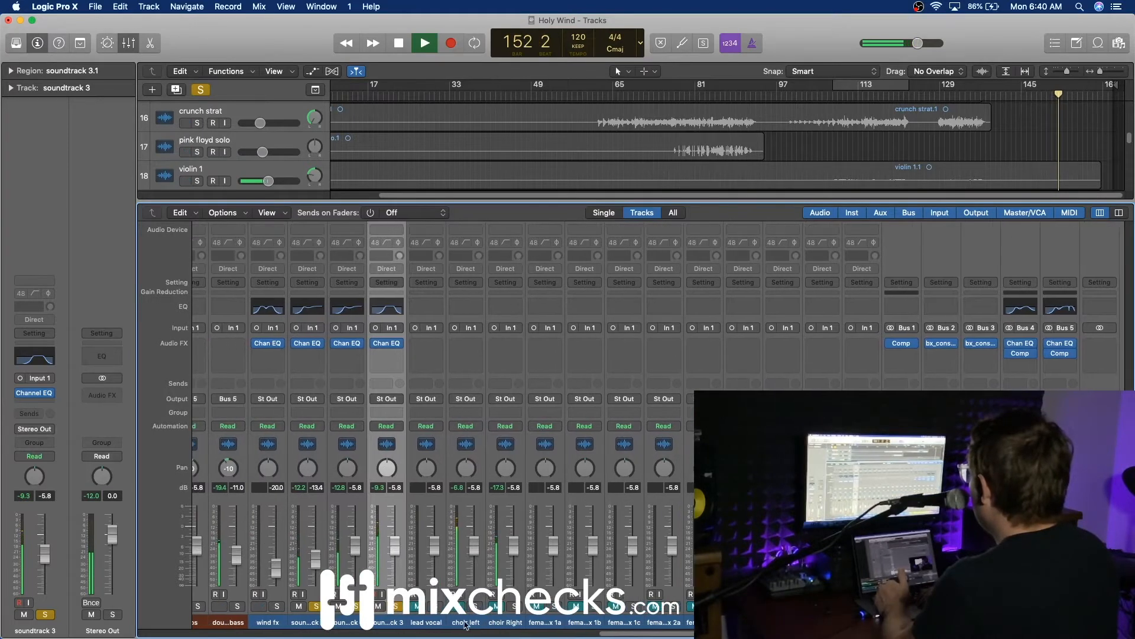
drag(306, 623, 391, 626)
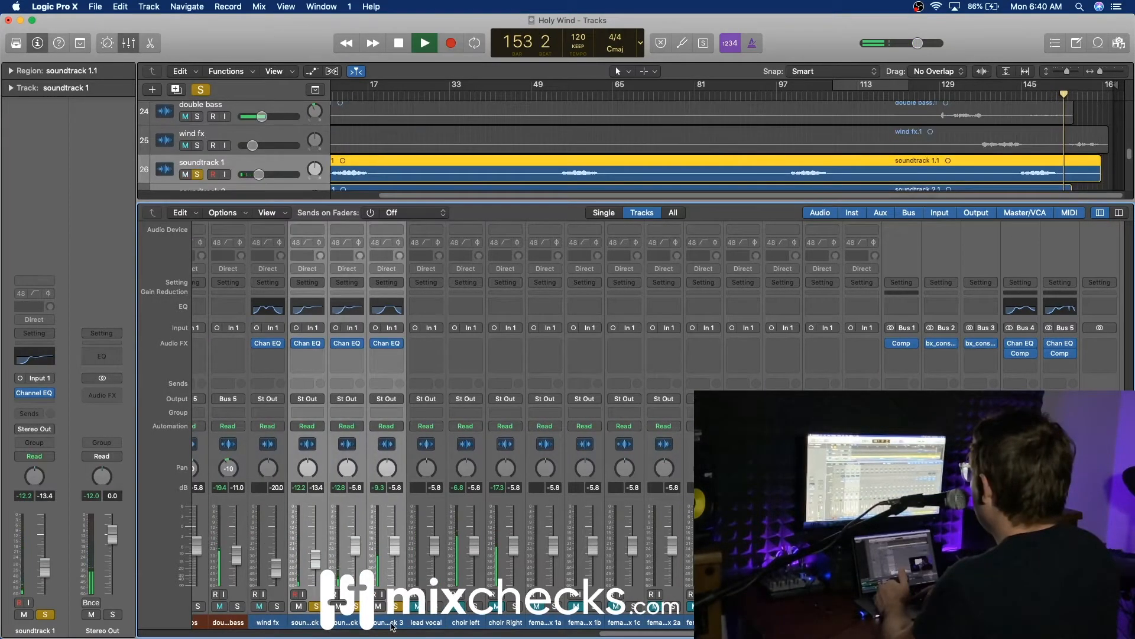
key(alt+c)
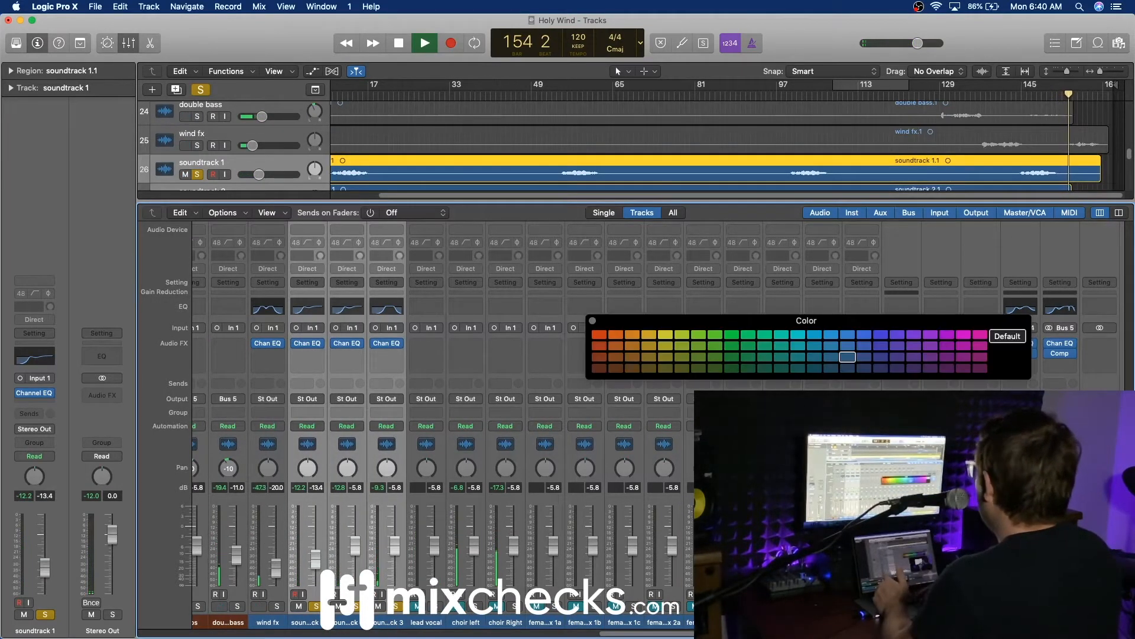
click(967, 337)
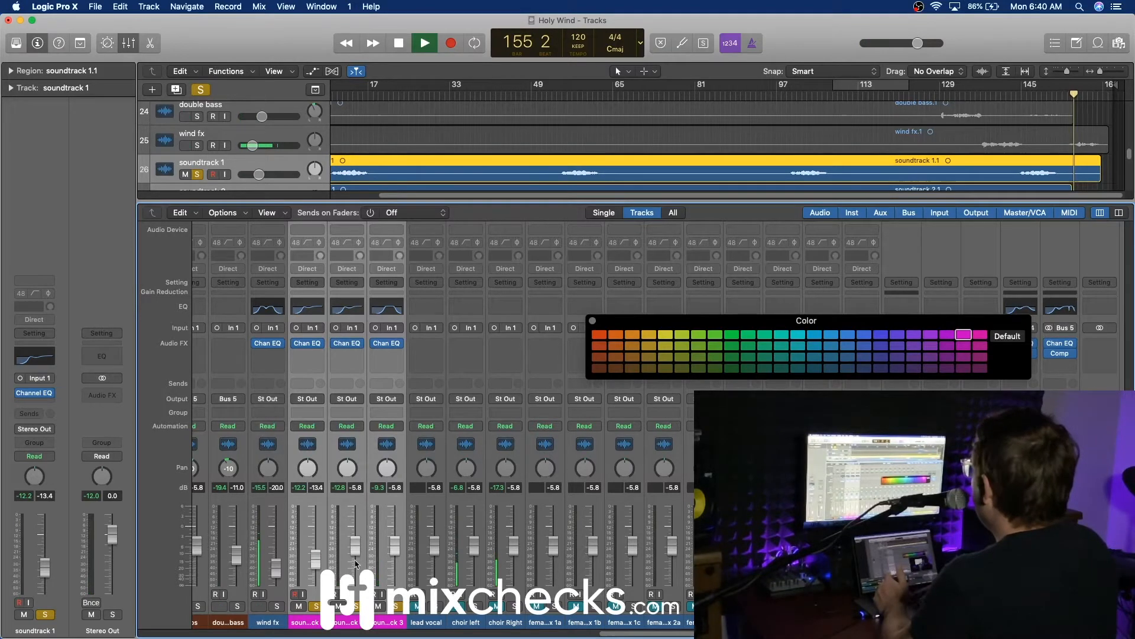
Step: Clear the solo on the three soundtrack channels and route their output to Bus 6
click(317, 606)
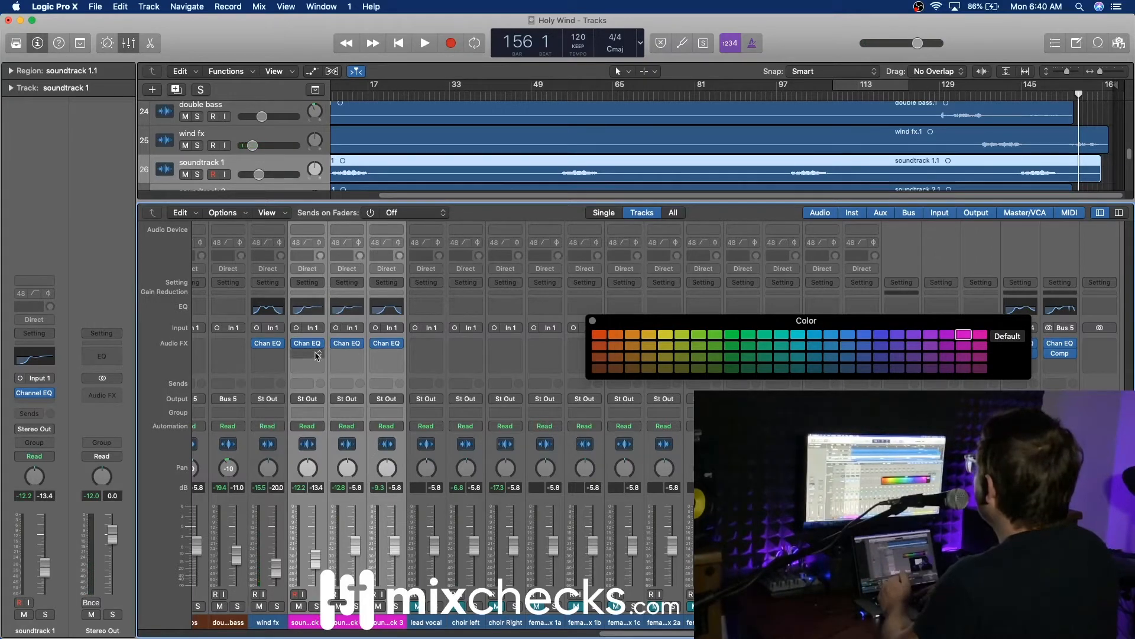
click(318, 398)
mouse_move(330, 453)
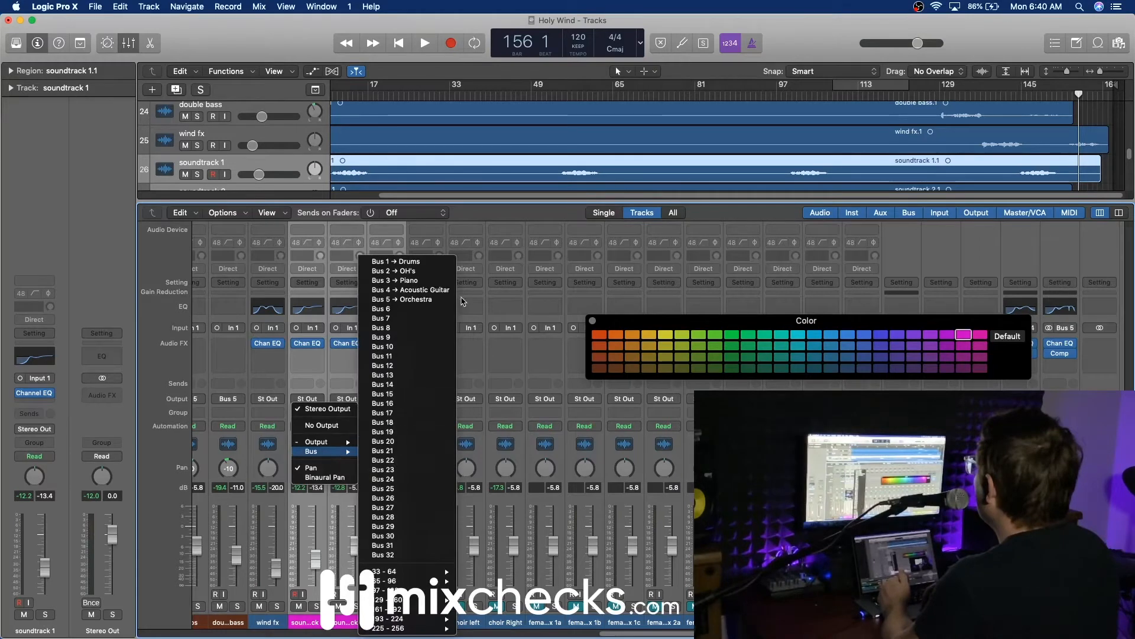
click(381, 308)
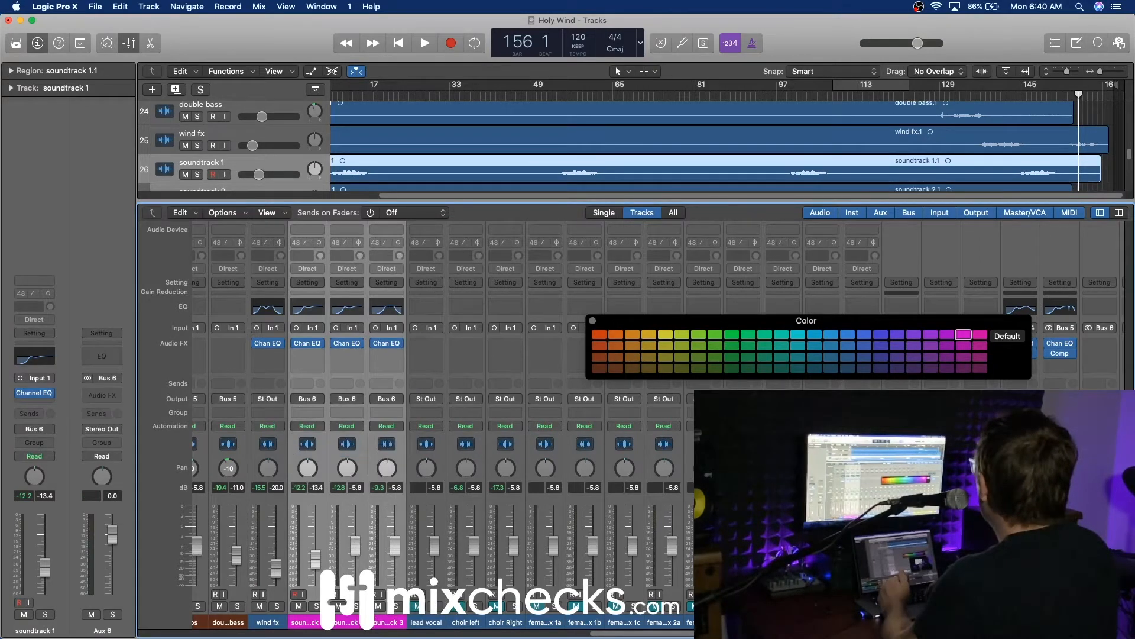
Step: Name the new Bus 6 aux channel PAD, color it magenta and close the color palette
click(1100, 623)
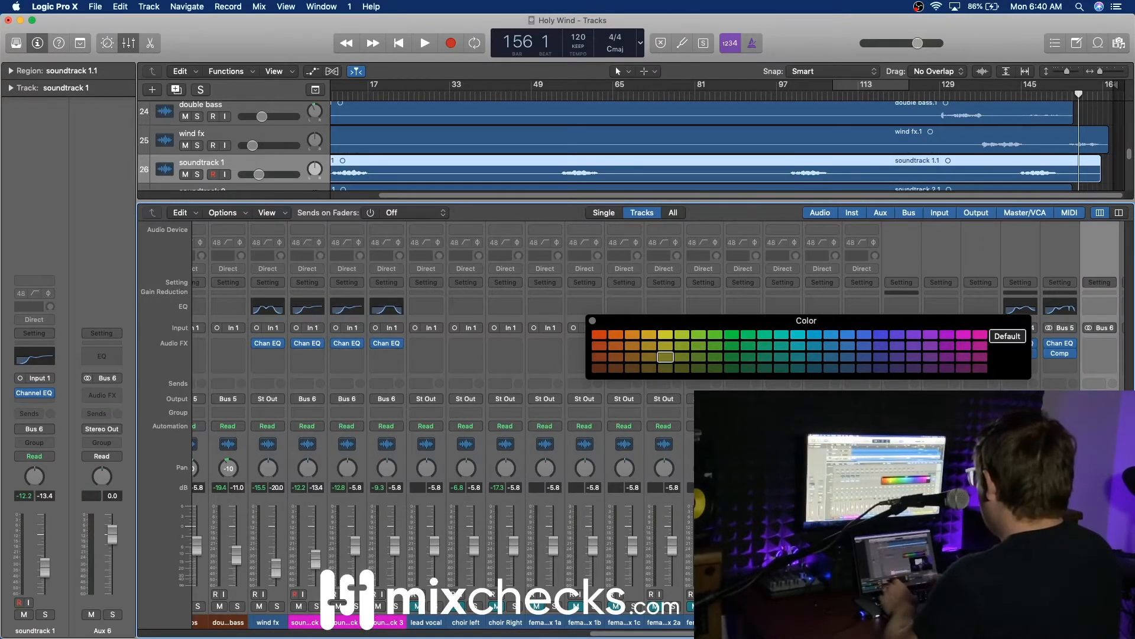
key(Return)
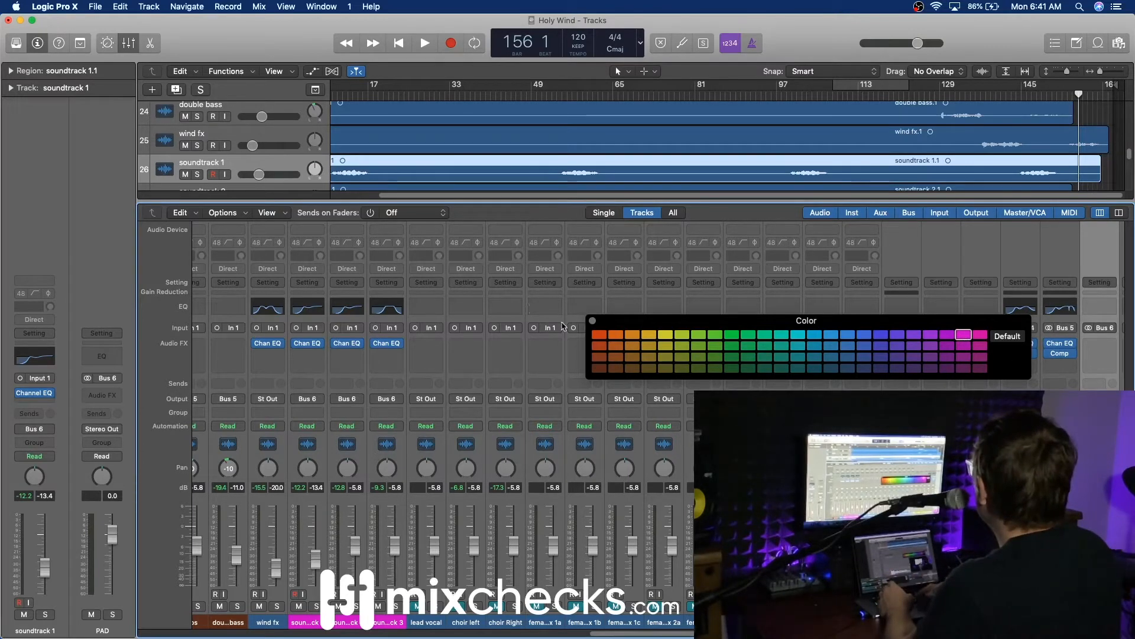
click(593, 321)
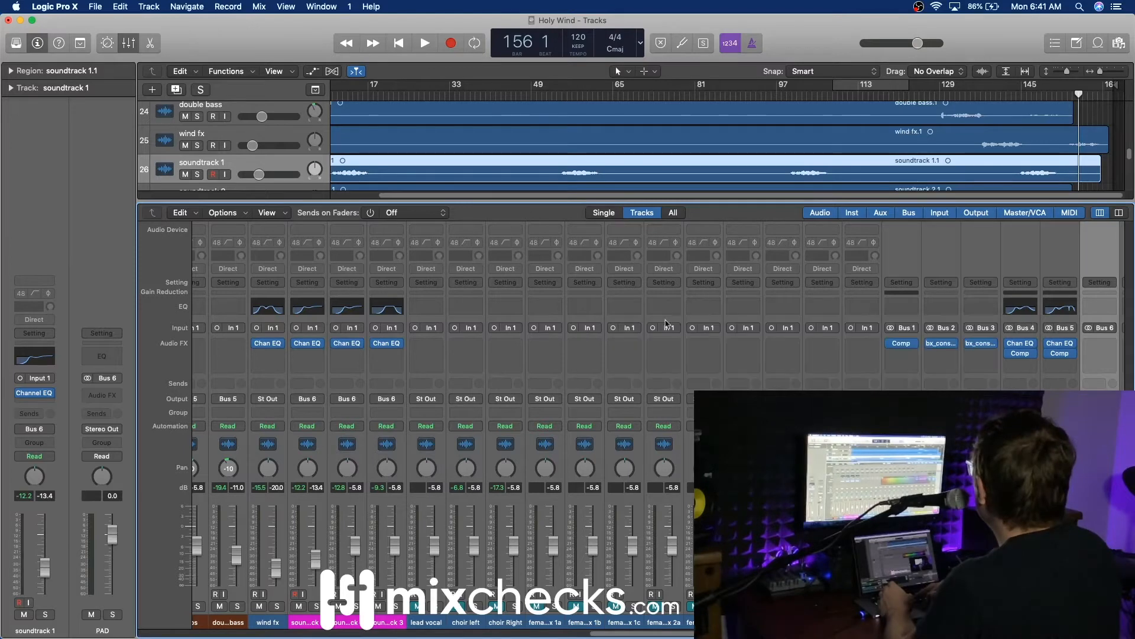
Step: Insert a stereo Compressor on the PAD channel, then solo PAD while playing from about bar 148
click(1103, 346)
mouse_move(1065, 382)
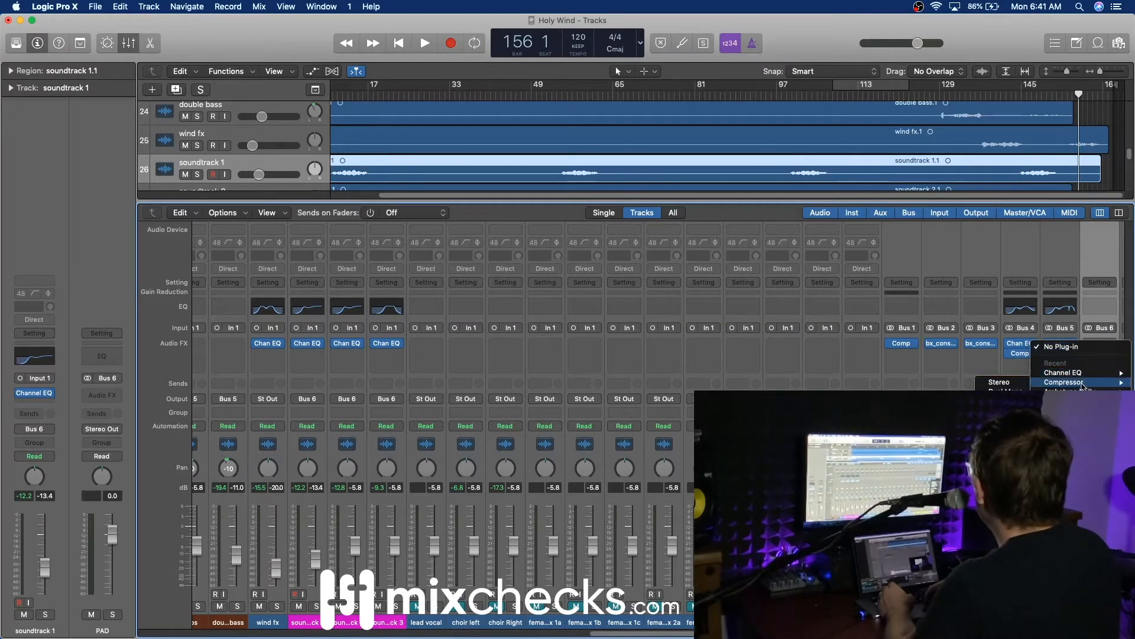
click(1006, 383)
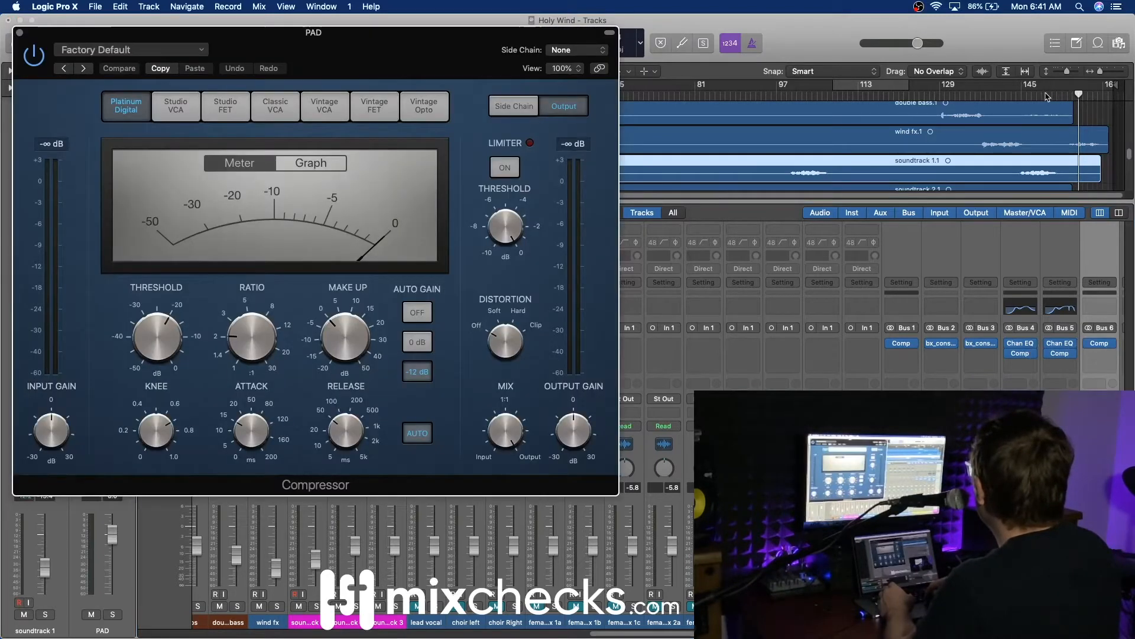
click(1037, 97)
key(space)
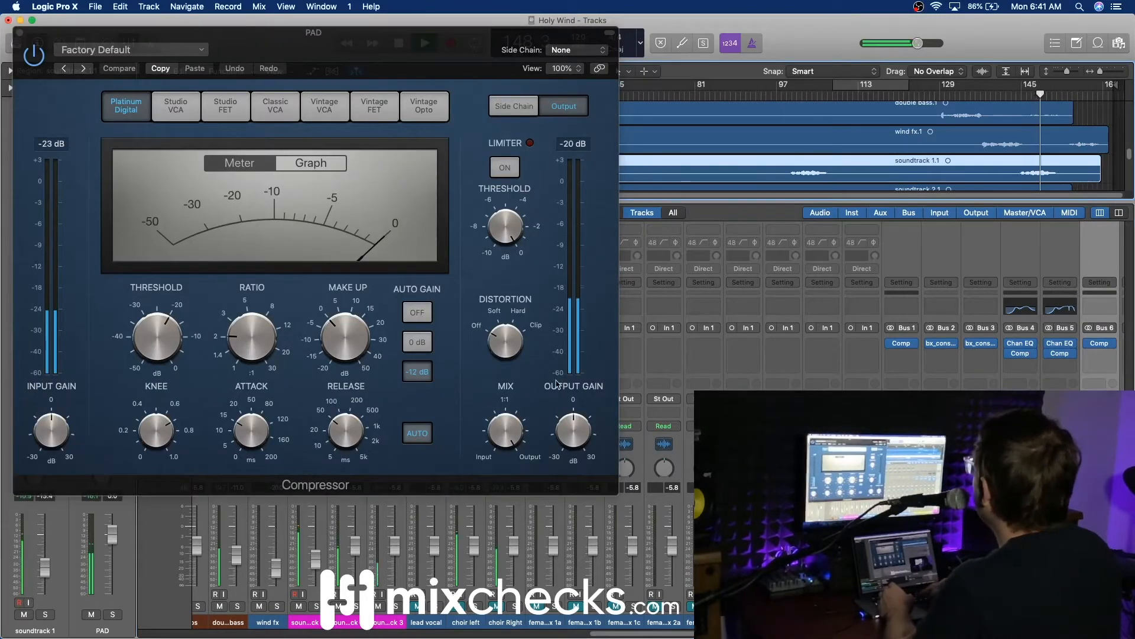
click(113, 614)
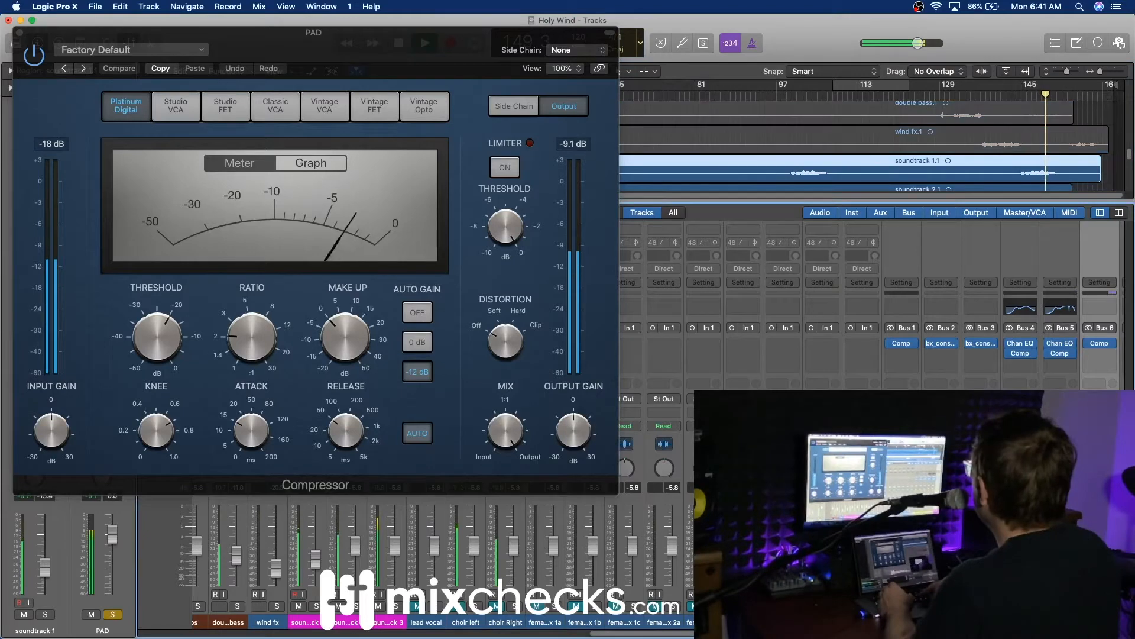
Step: Turn off auto gain and auto release on the PAD compressor, with a ratio of 2.1:1 and a 12 ms attack
click(418, 312)
click(411, 439)
mouse_move(157, 343)
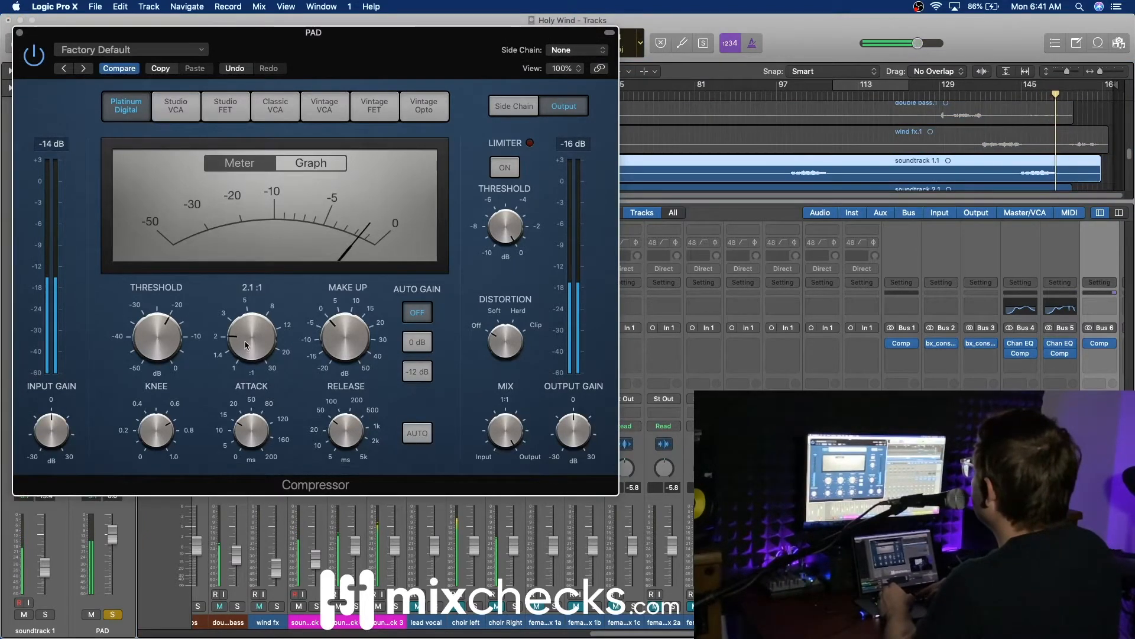
mouse_move(255, 447)
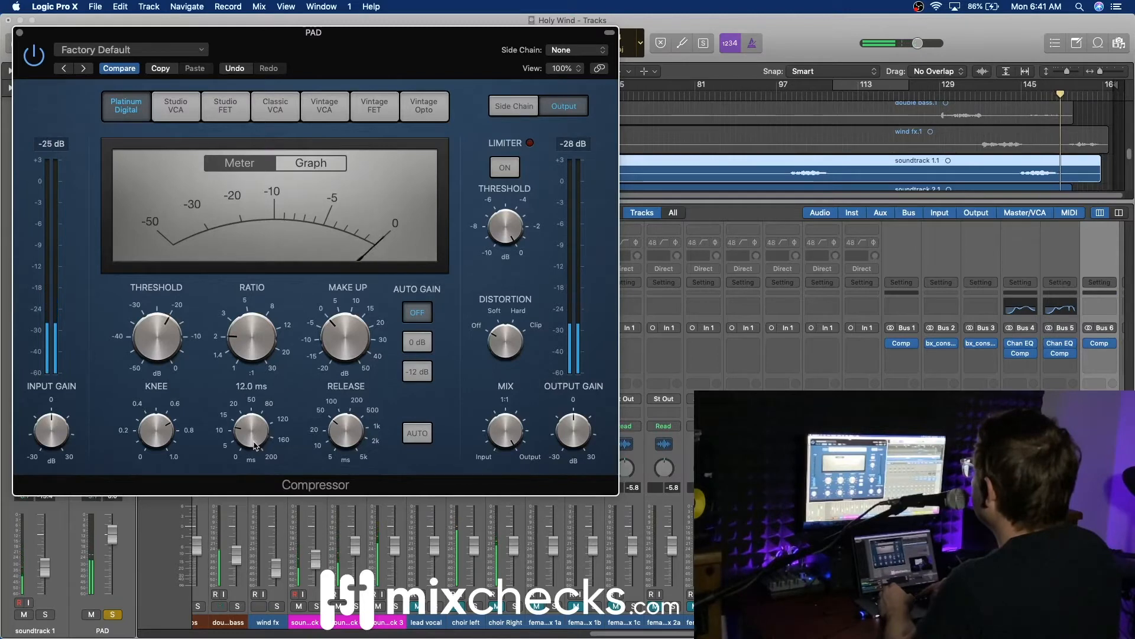
mouse_move(349, 422)
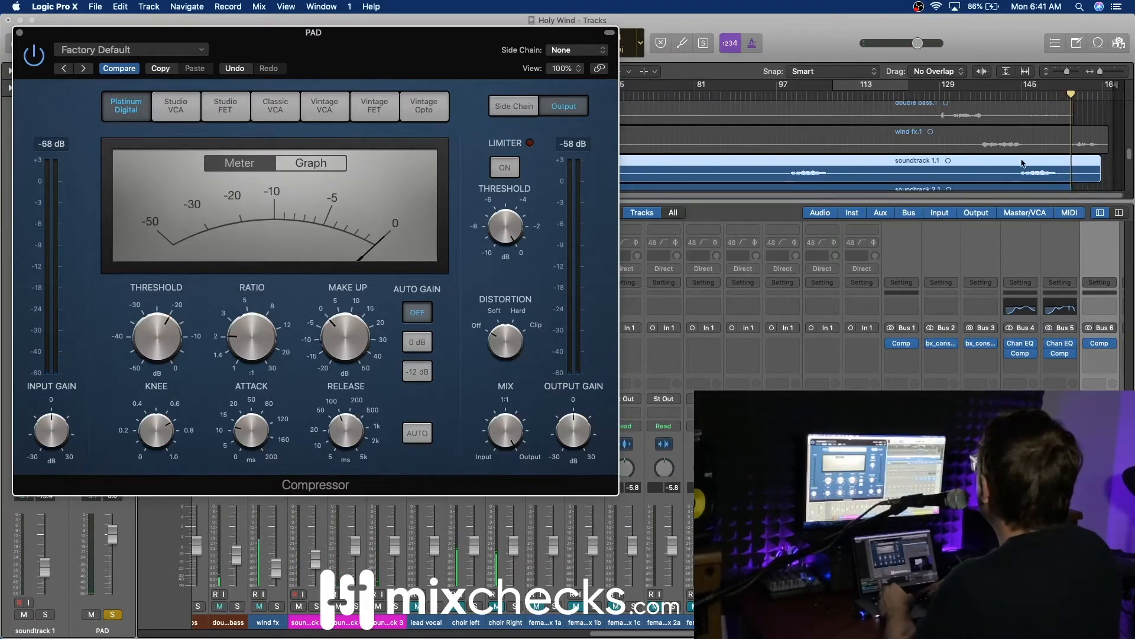
Step: Loop bars 144 to 149, set the PAD compressor's threshold to -21.5 dB and close the plug-in
click(1029, 93)
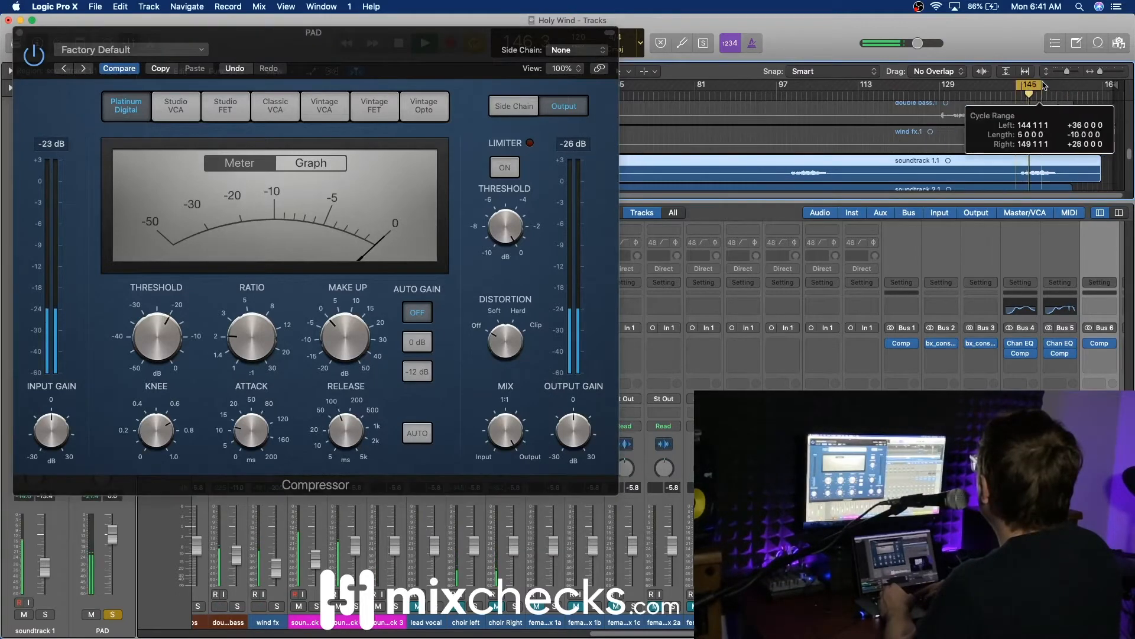
drag(162, 342, 163, 364)
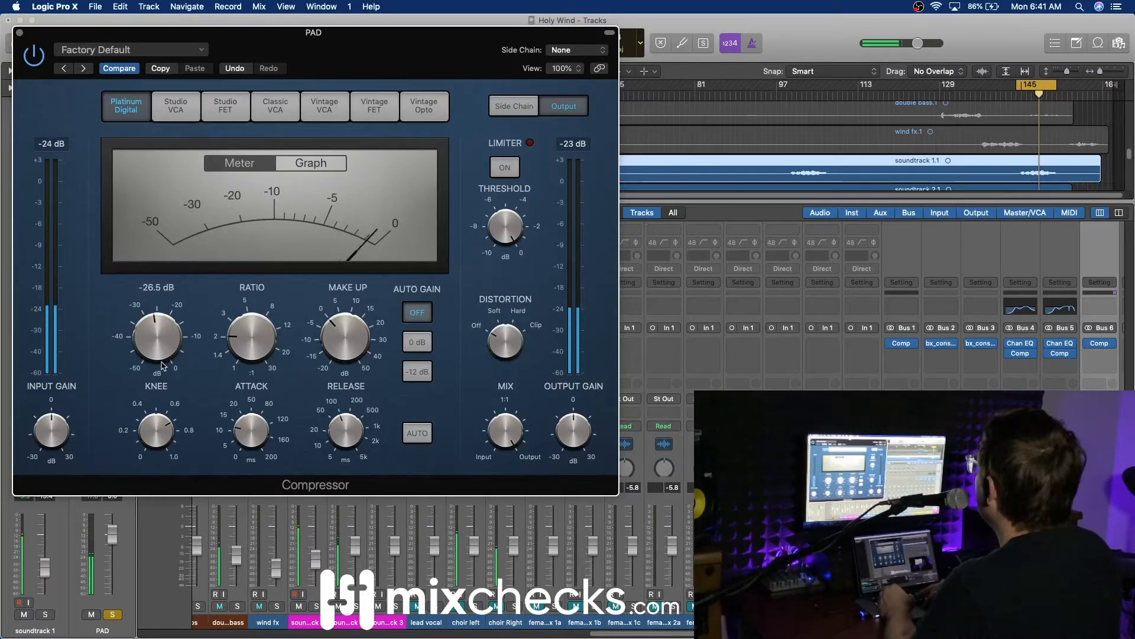
drag(156, 353, 158, 338)
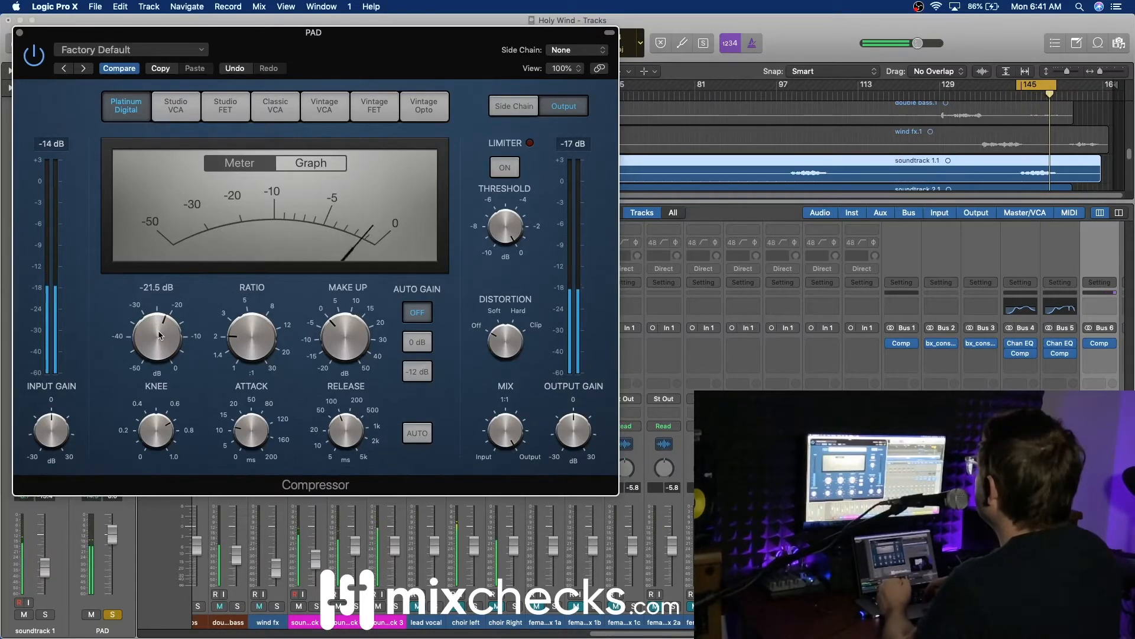
click(19, 33)
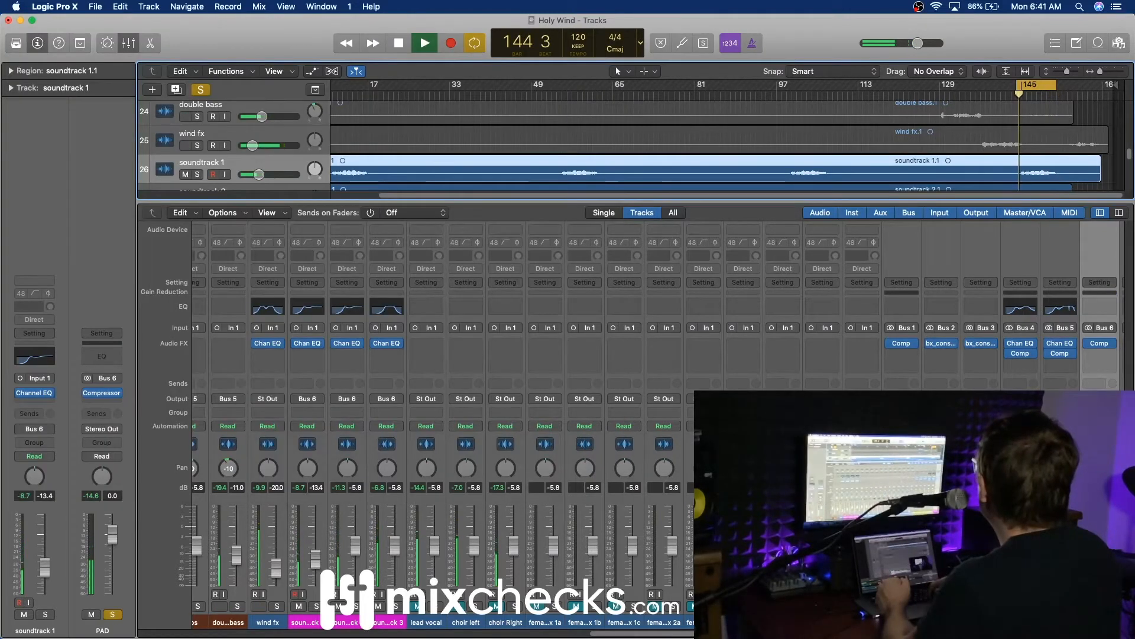
Step: Insert the stereo Reel ADT plug-in after the Compressor on the PAD channel and stop playback
click(1101, 354)
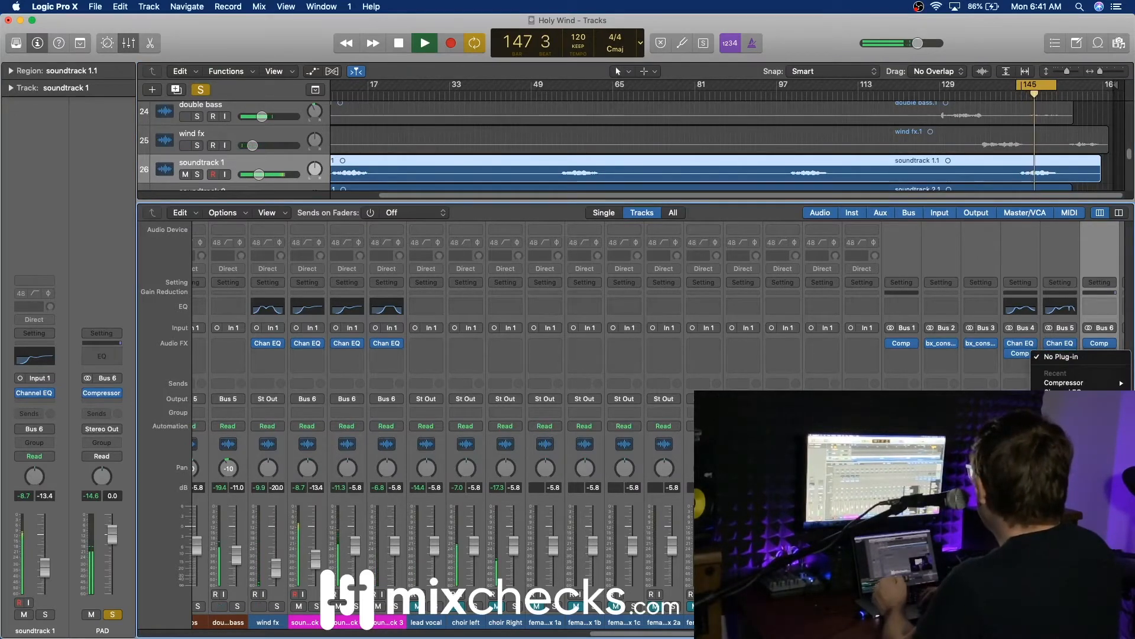
mouse_move(985, 571)
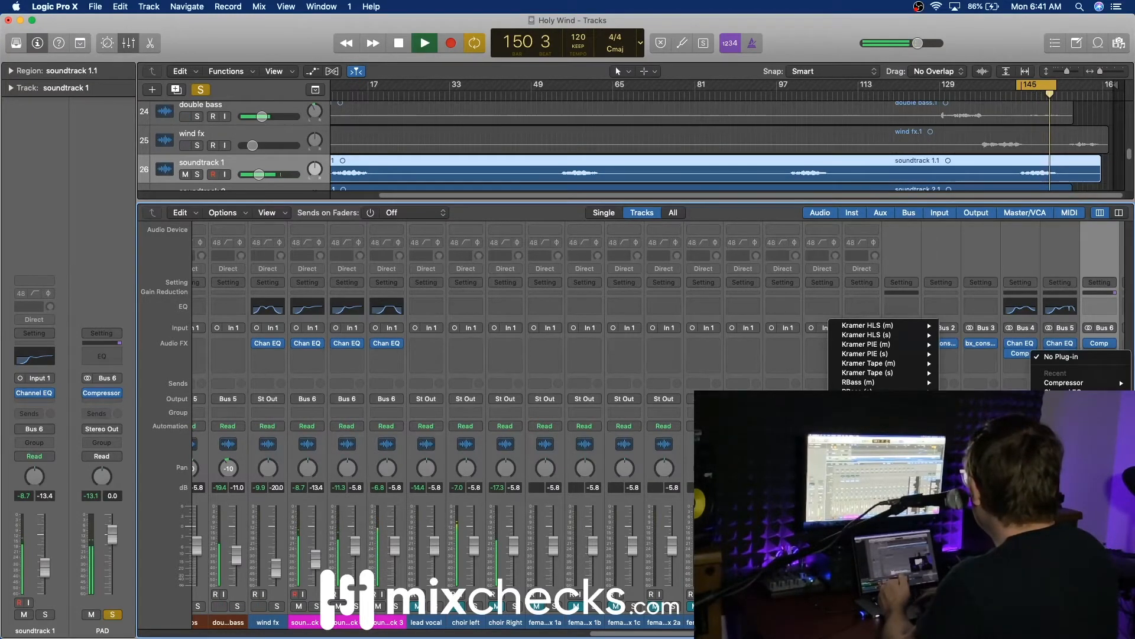
click(806, 454)
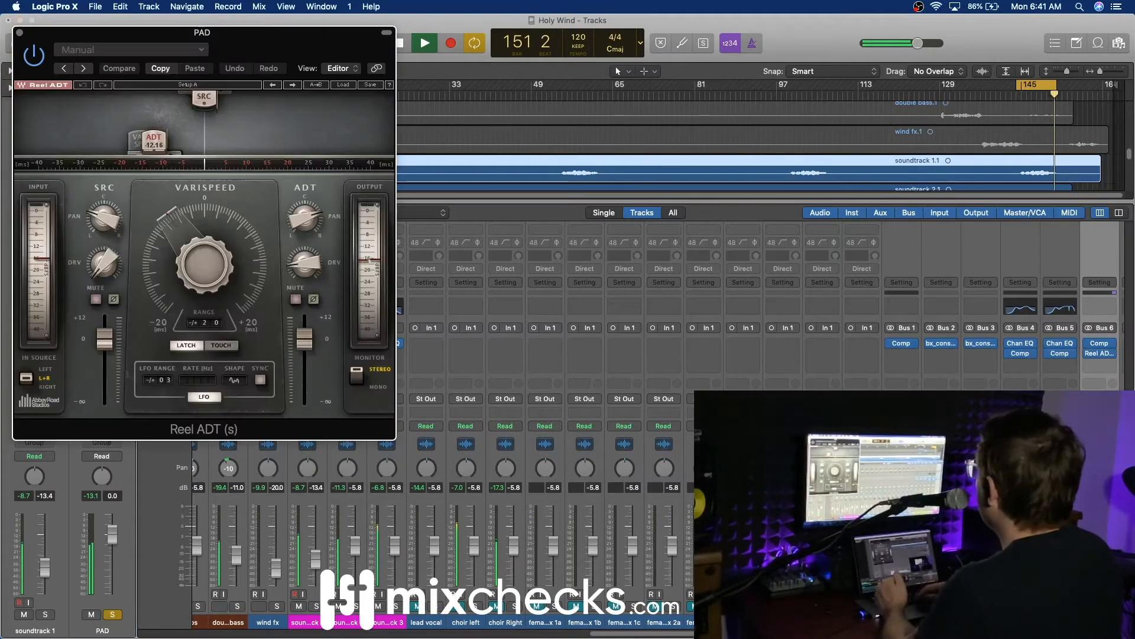
key(space)
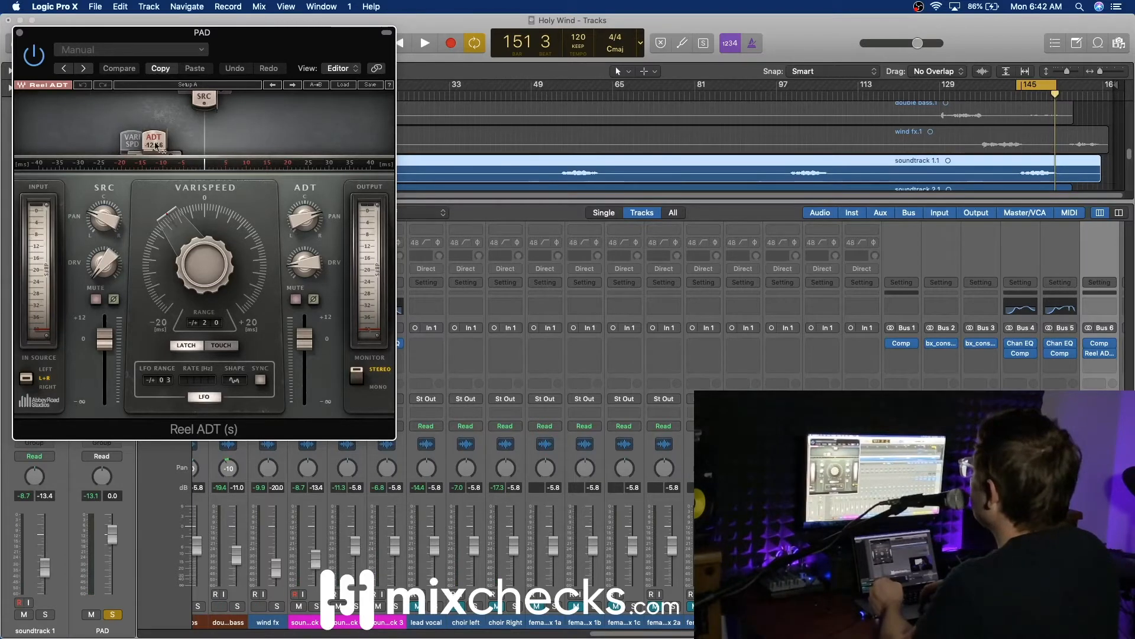
Step: Set the Reel ADT offset to 10.92 ms, pan the source to -100, adjust the ADT pan, and close the plug-in after listening
drag(157, 144, 243, 140)
drag(303, 222, 303, 200)
drag(103, 214, 101, 226)
key(space)
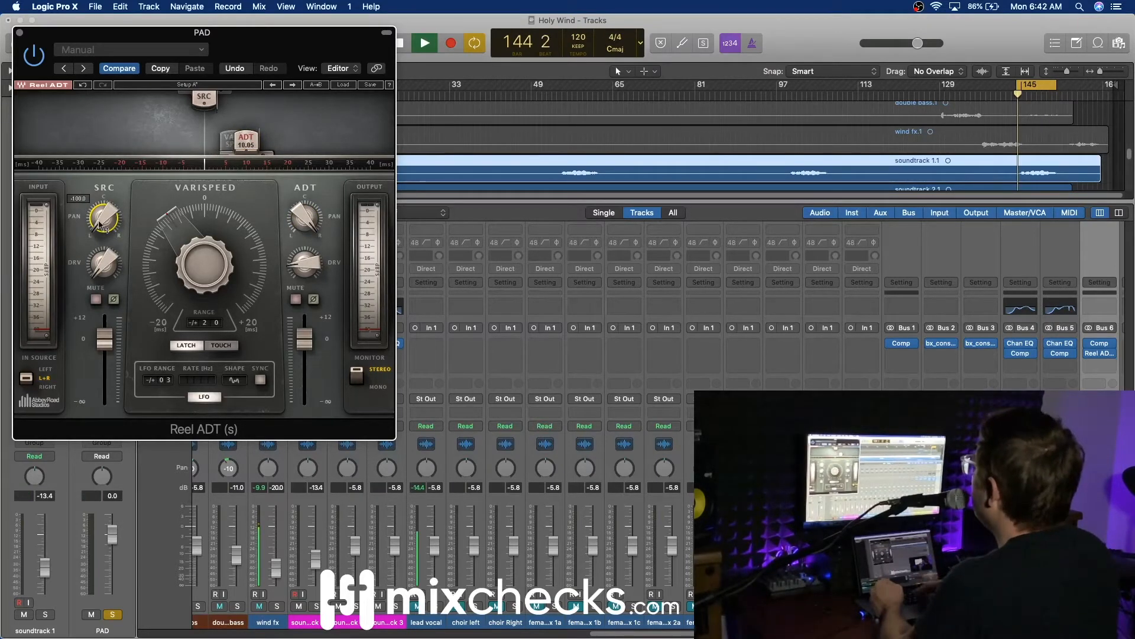
drag(246, 142, 255, 140)
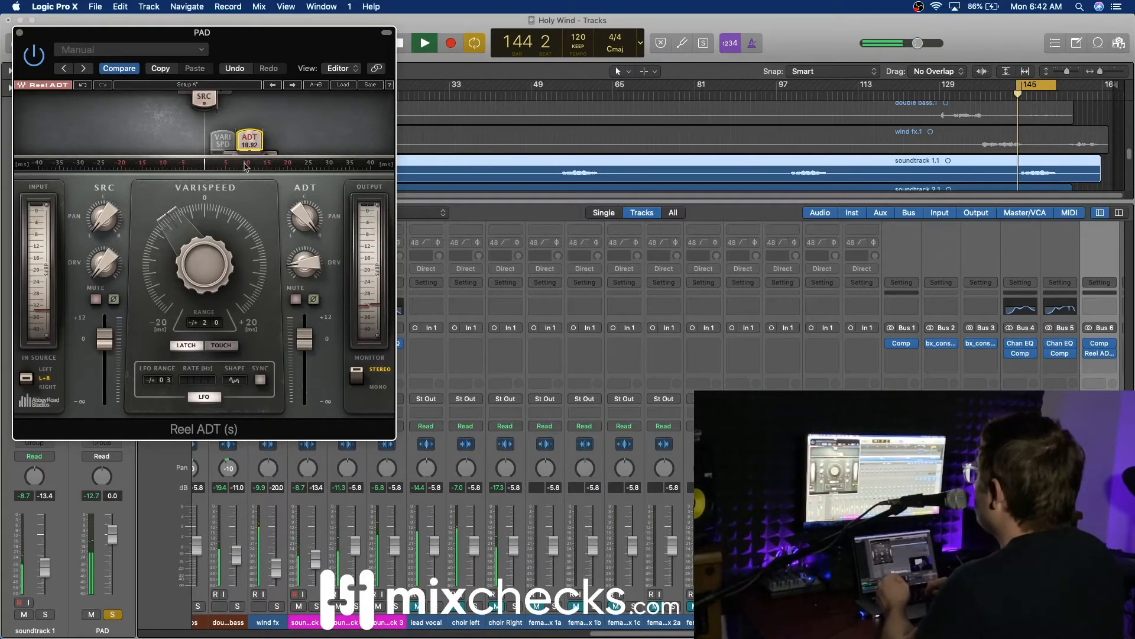
click(19, 33)
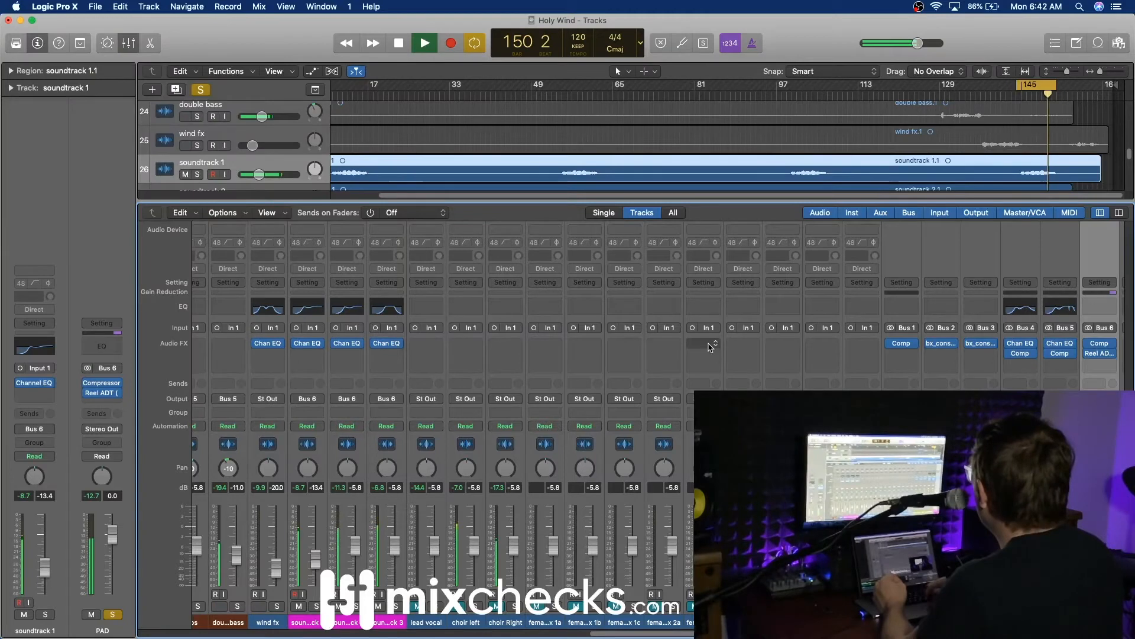
Step: Clear the solo and turn off looping, then lower the PAD fader to -10.2 dB while playing the mix
key(ctrl+alt+super+s)
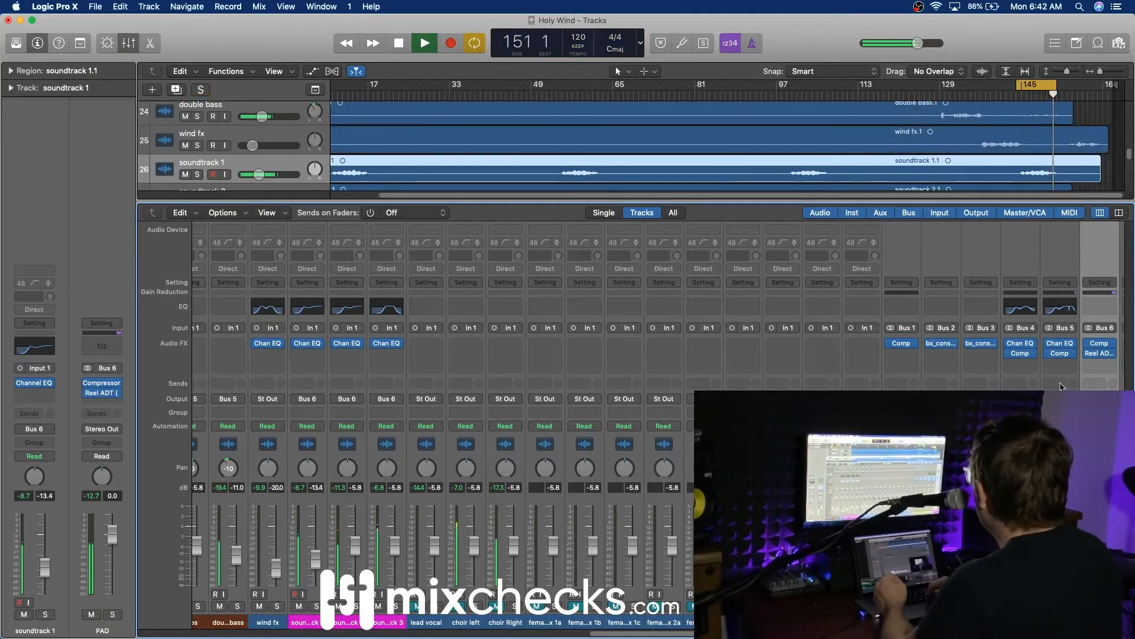
click(1039, 84)
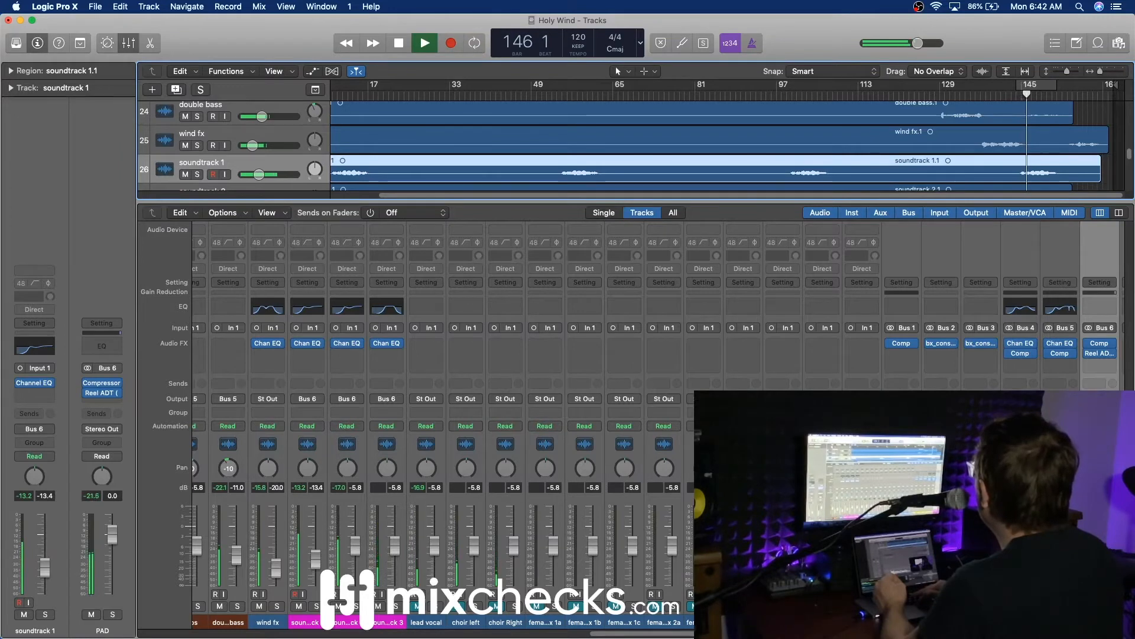
scroll(850, 154, down, 5)
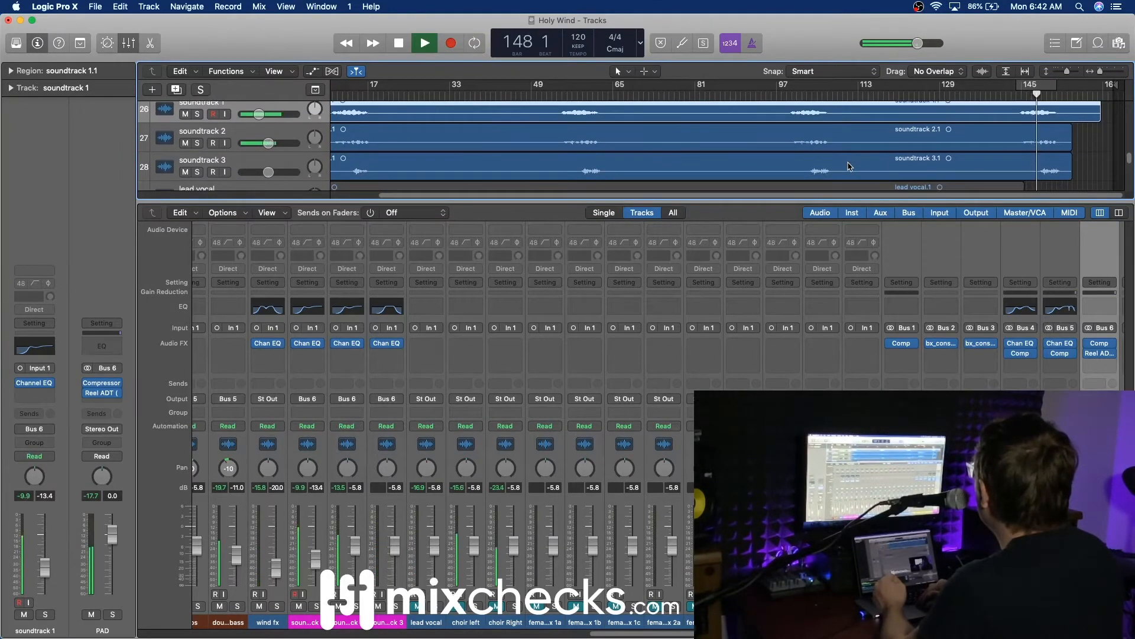
scroll(849, 166, up, 5)
scroll(849, 167, down, 5)
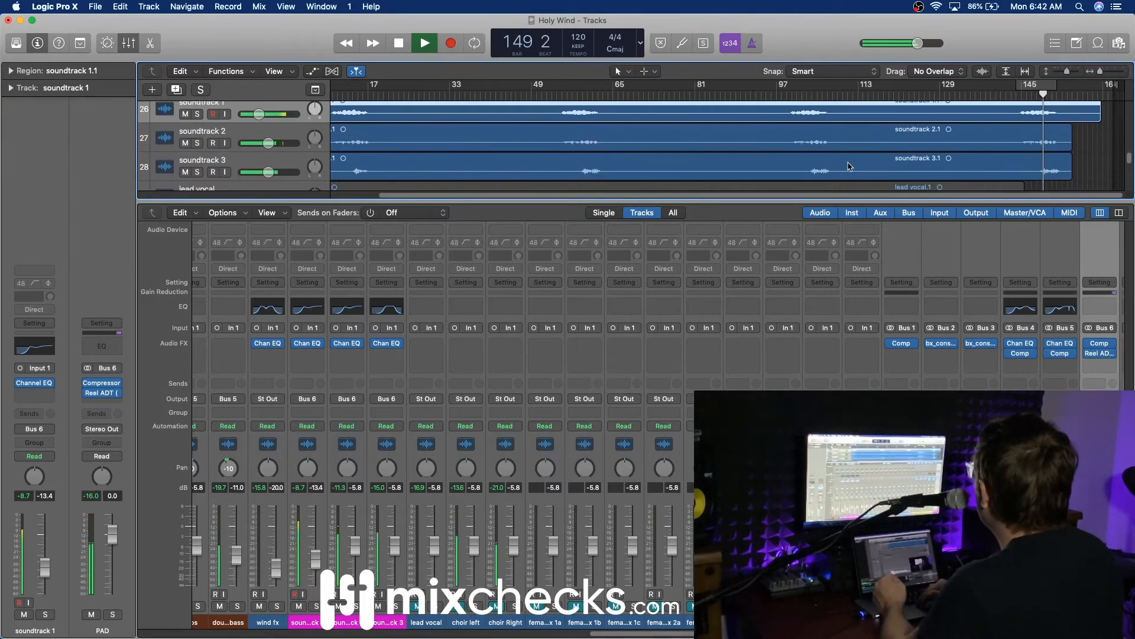
click(564, 98)
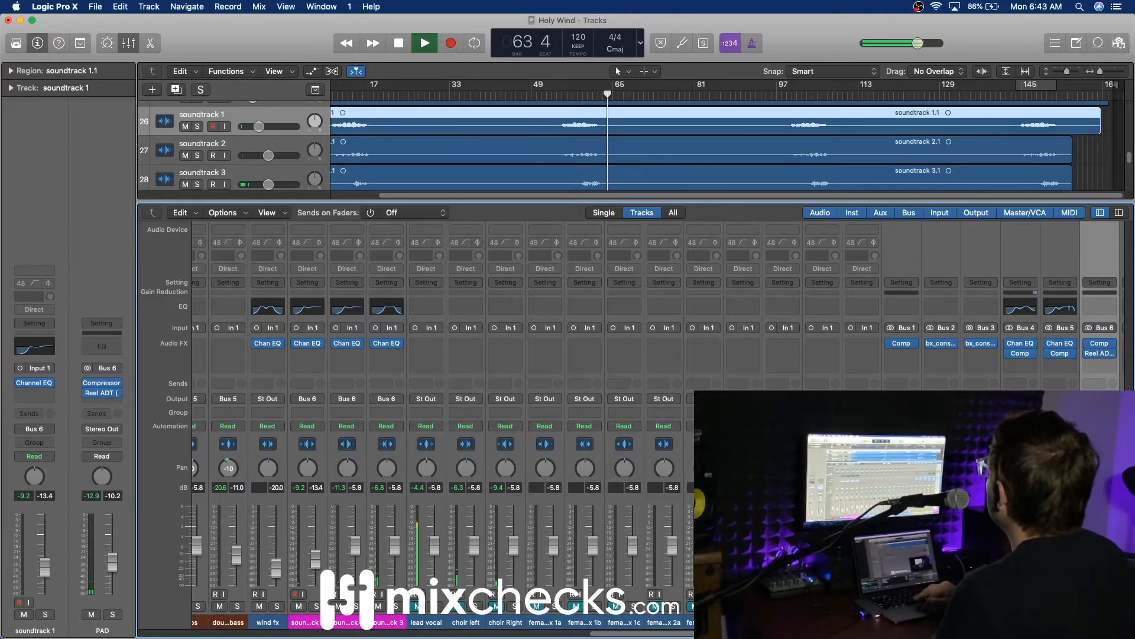
Step: Hide the mixer, then unmute and solo the choir left track and play it from about bar 80
key(x)
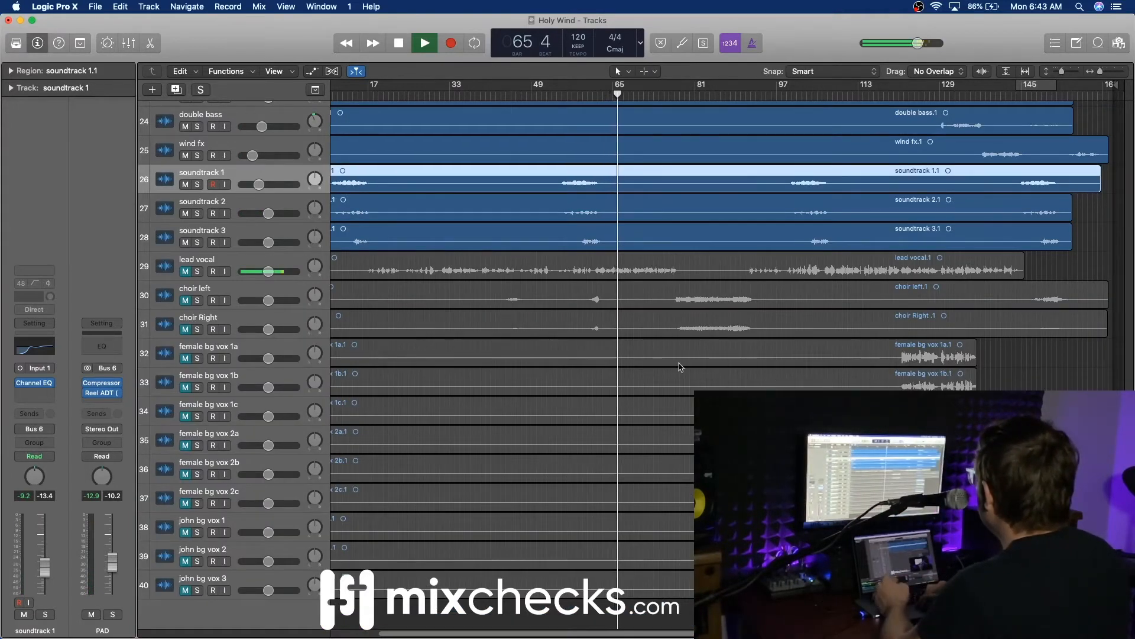
scroll(680, 367, left, 2)
scroll(680, 367, left, 2)
scroll(680, 367, down, 1)
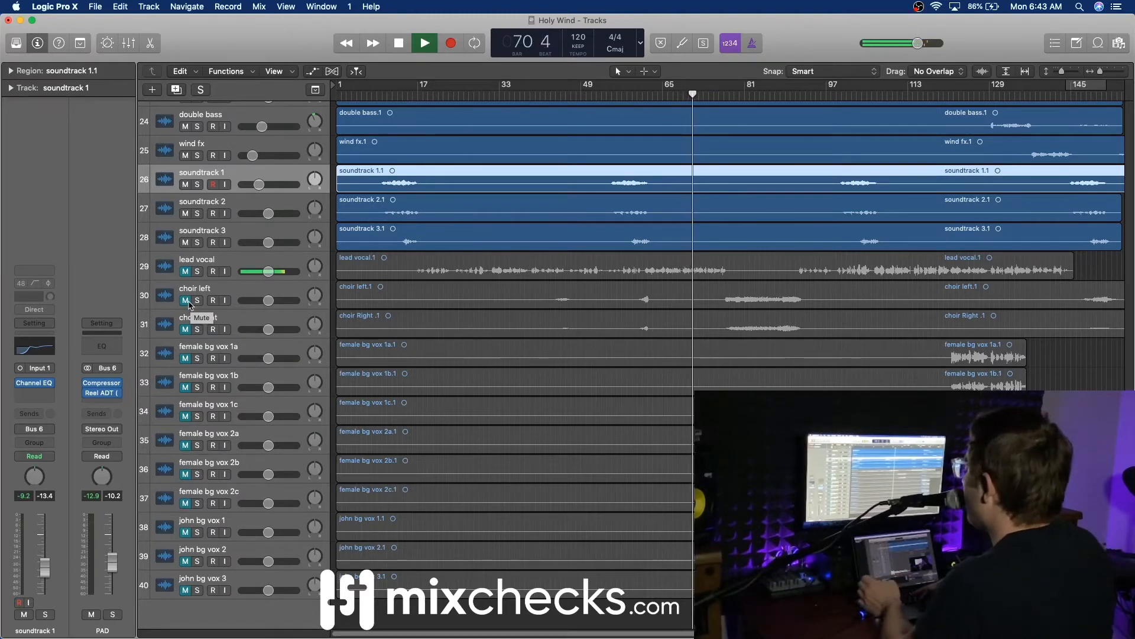
key(space)
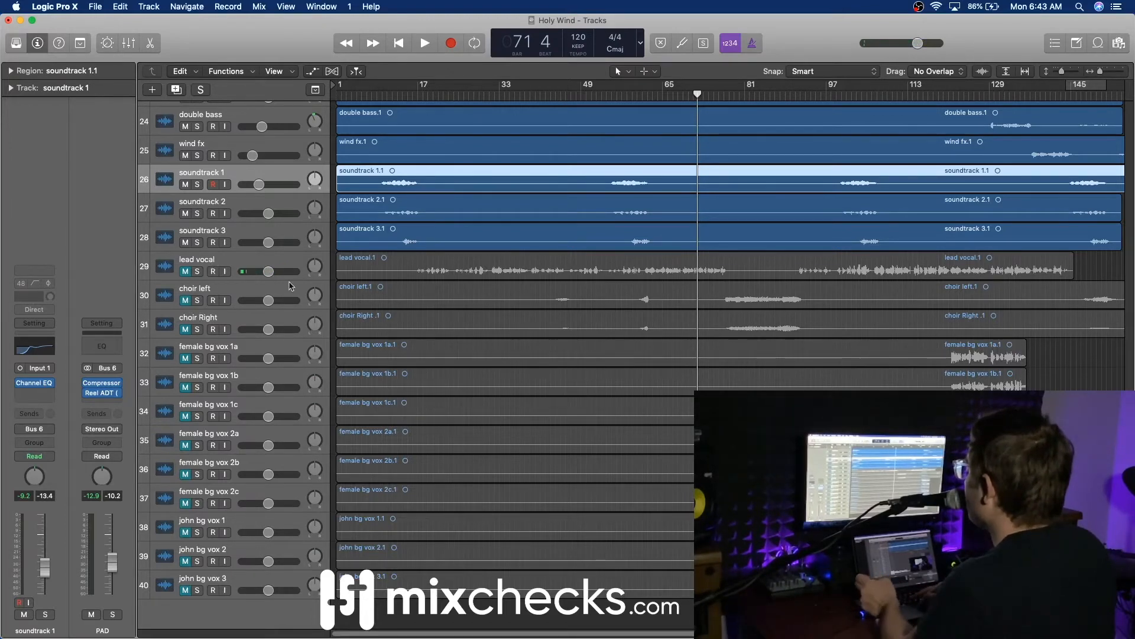
click(185, 301)
click(200, 302)
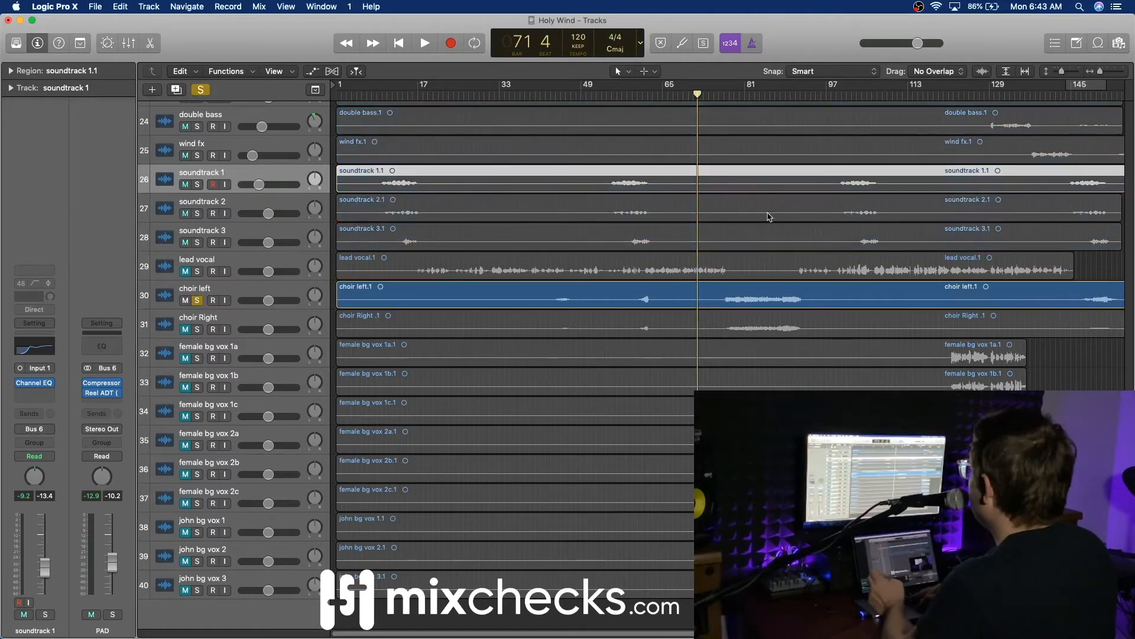
click(739, 94)
key(space)
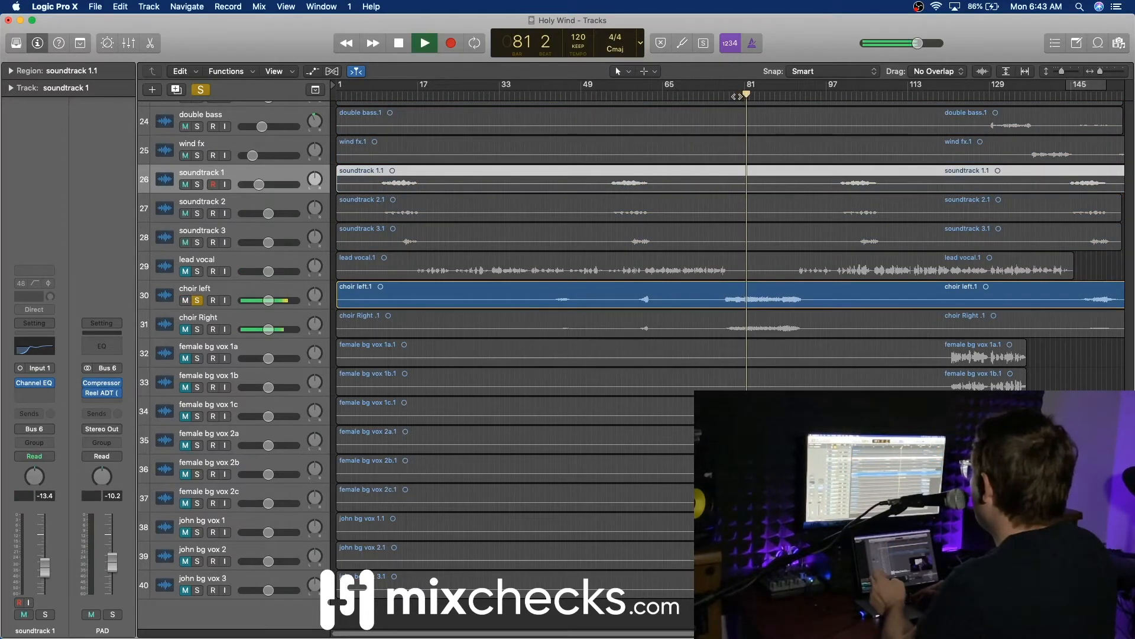
Step: Unsolo choir left and move the choir left and choir Right tracks above the lead vocal
click(197, 300)
drag(228, 293, 240, 256)
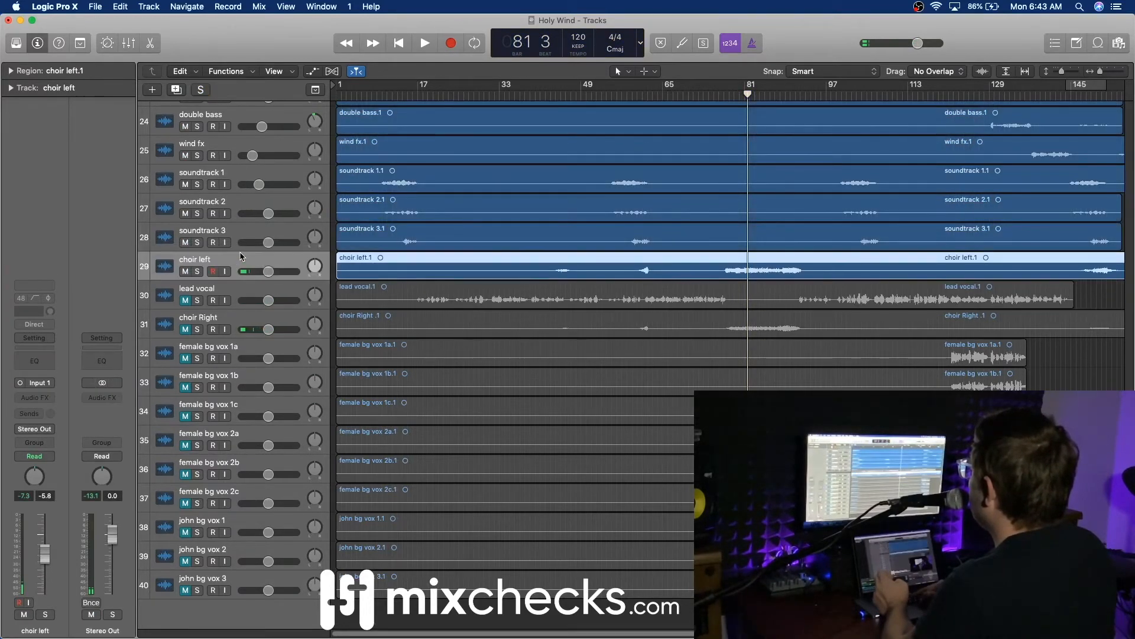
drag(233, 322, 233, 293)
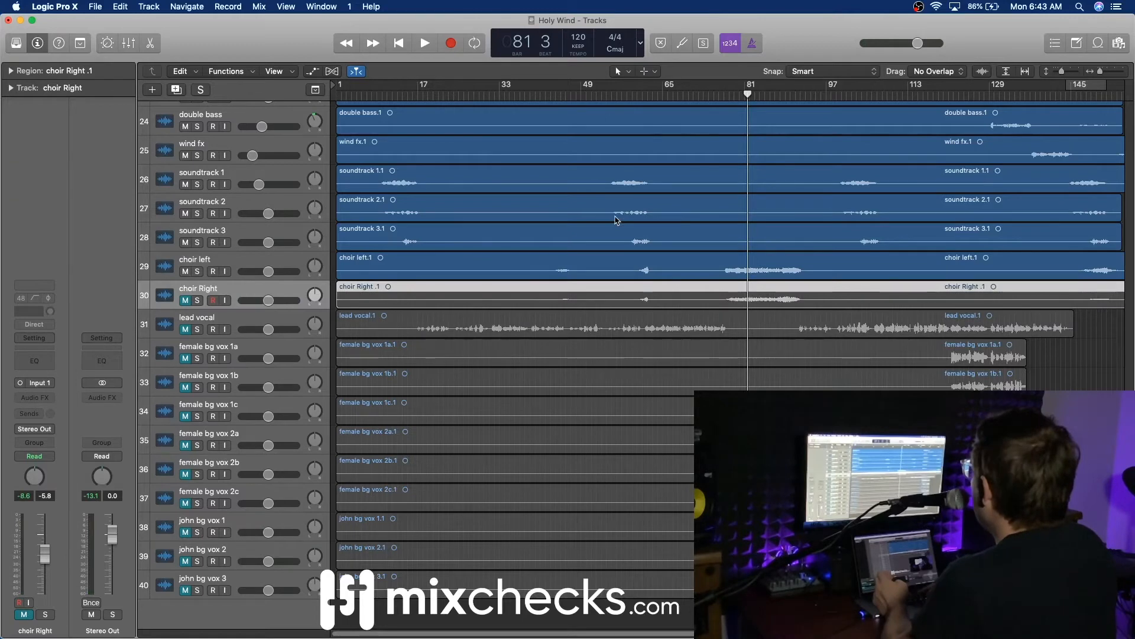
Step: Pan choir left to -64 and choir Right to +63, then unmute choir Right and play both briefly
drag(313, 267, 315, 275)
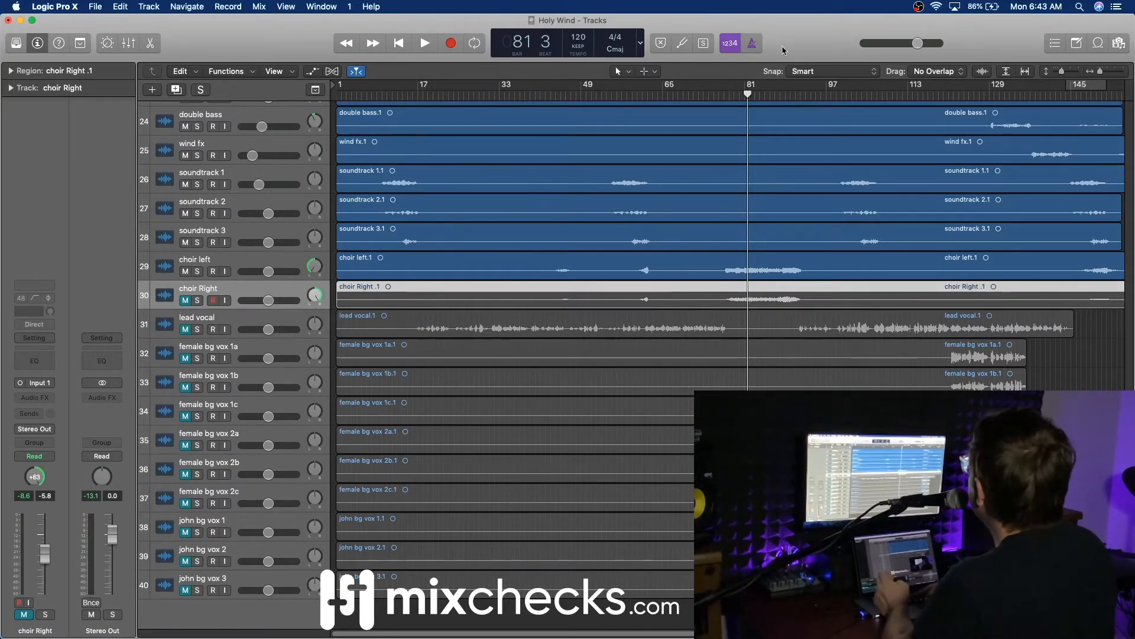
click(186, 301)
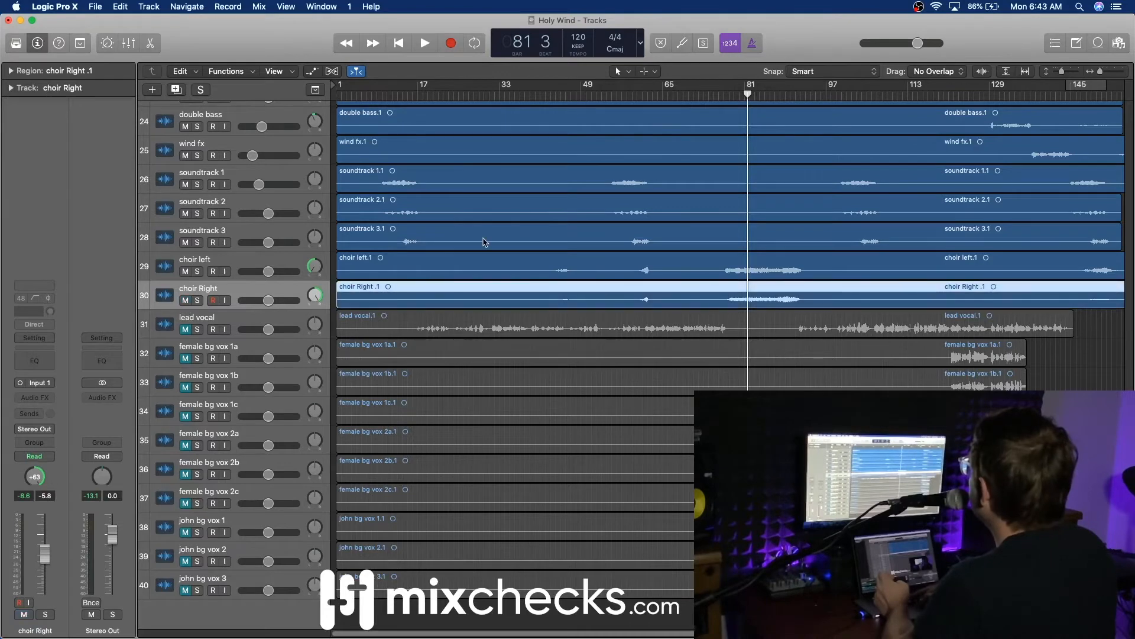
key(space)
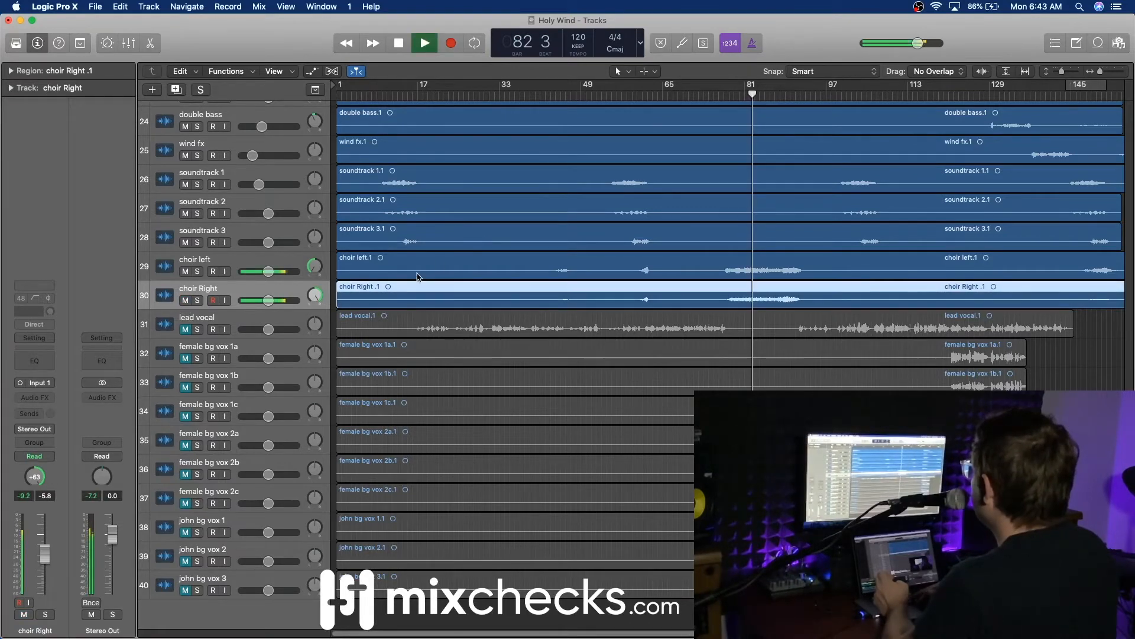
key(space)
Step: Select the choir left and choir Right channels in the mixer and color them dark magenta
key(x)
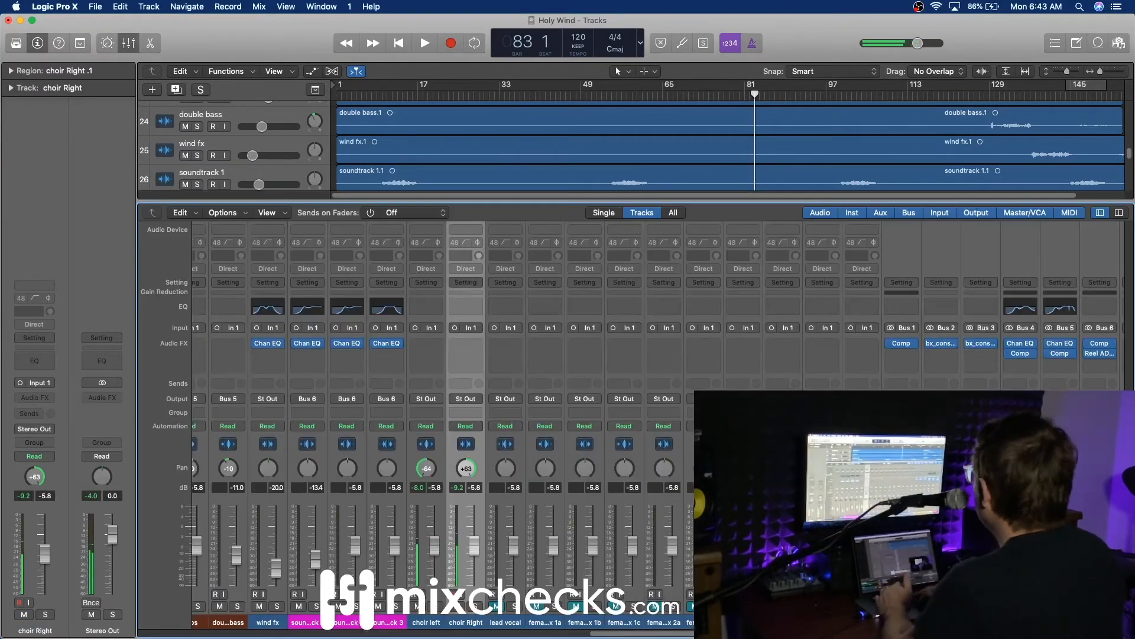
drag(437, 620, 463, 622)
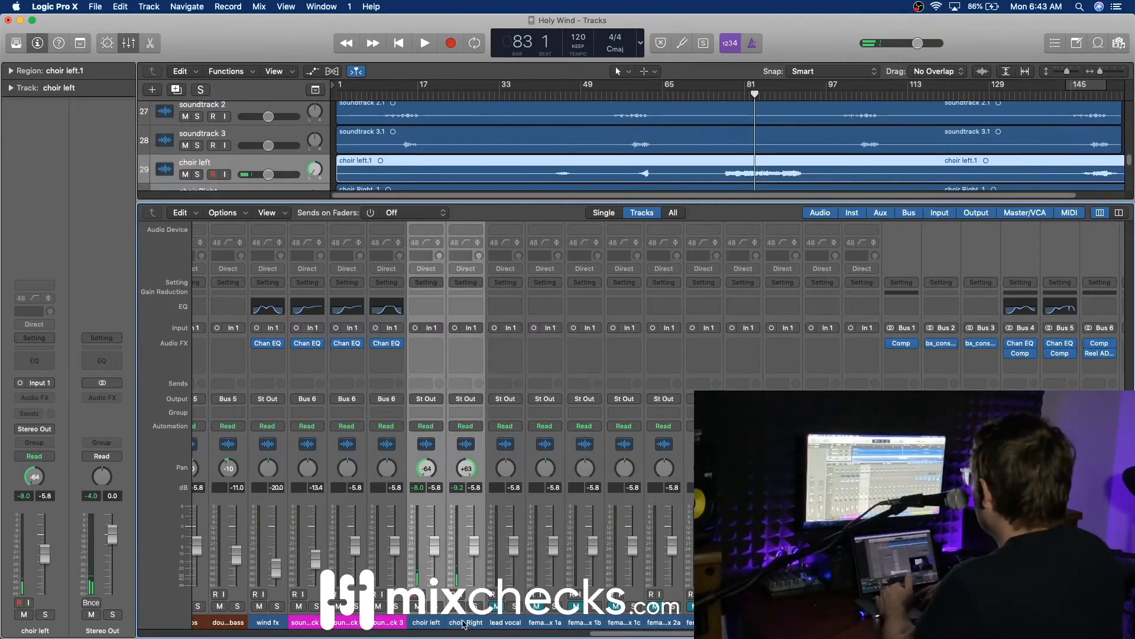
key(alt+c)
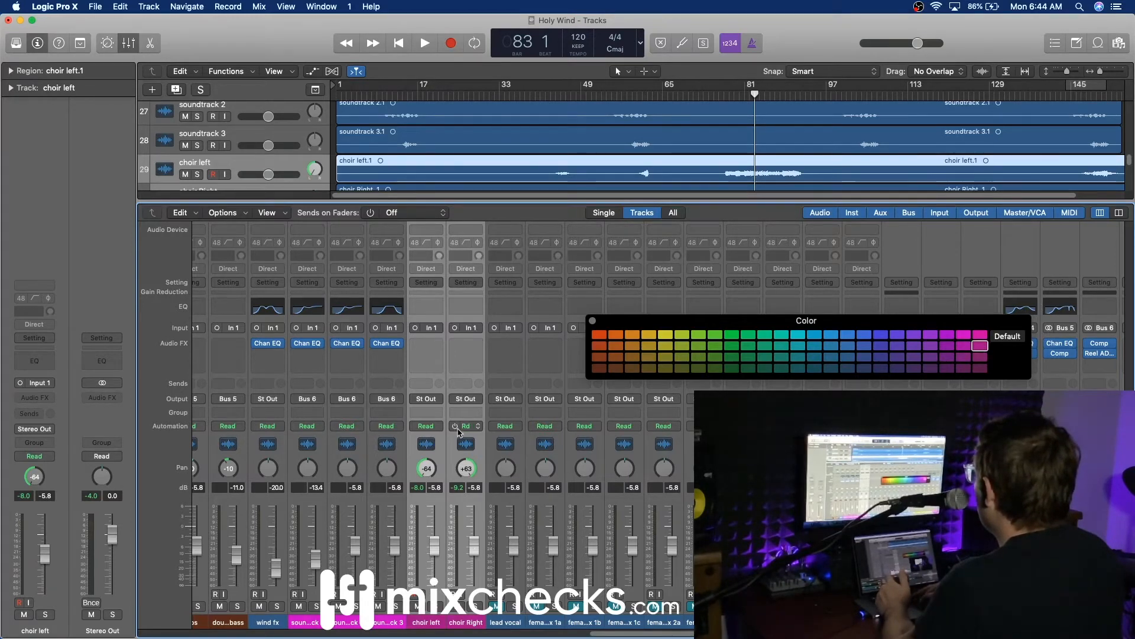
Step: Route both choir channels' output to Bus 7 and name the new aux channel Ahhhs
click(426, 399)
mouse_move(452, 457)
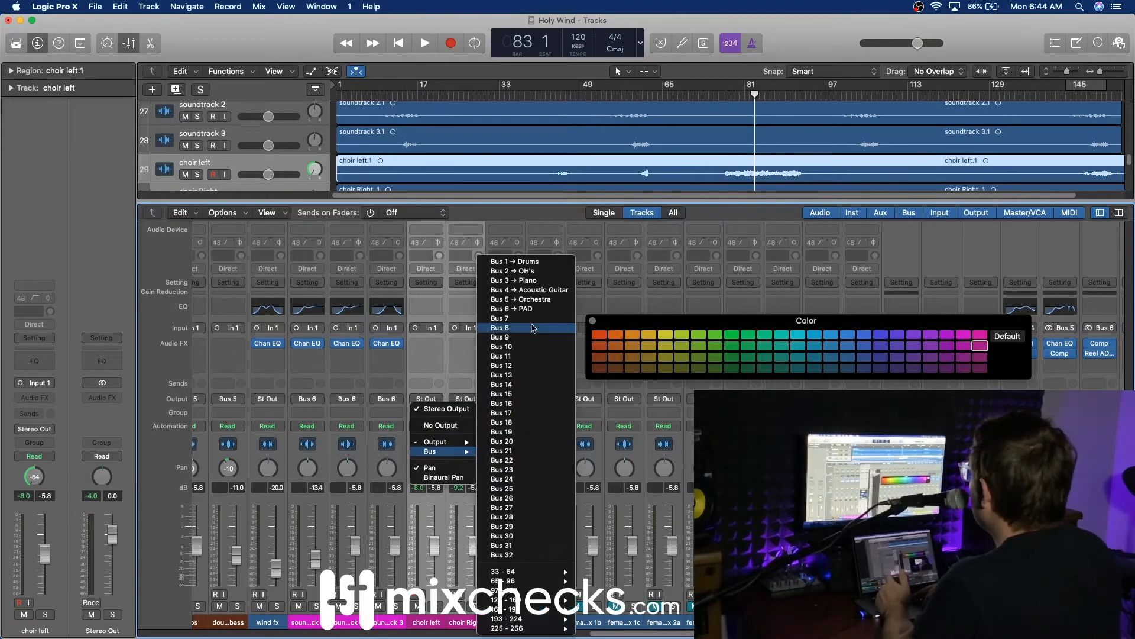
click(536, 319)
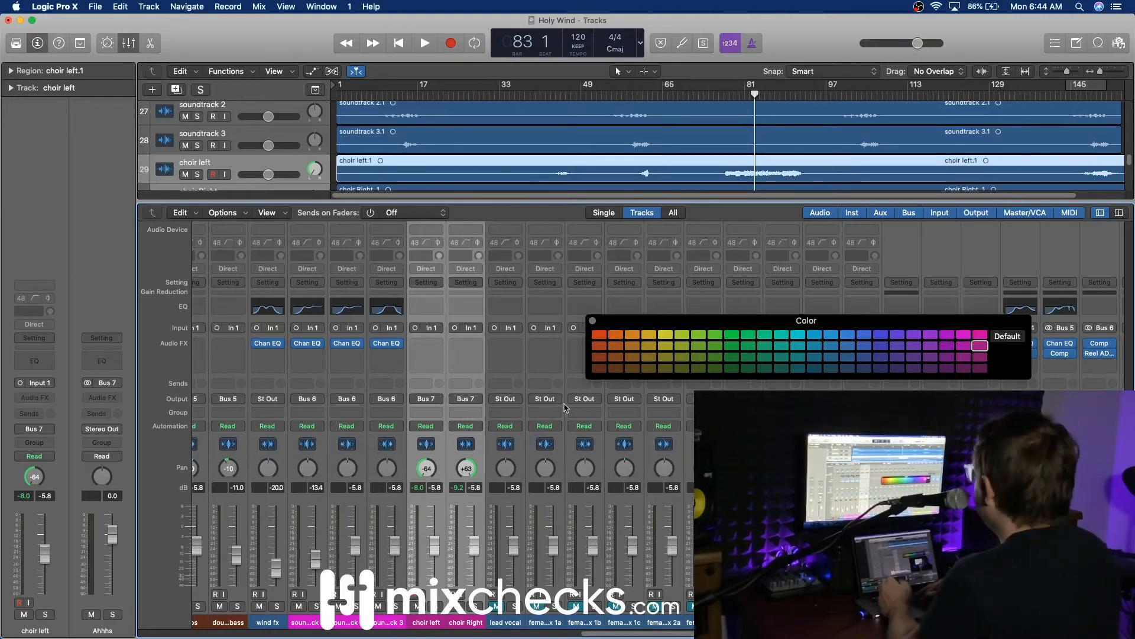
Step: Play the song from bar 79 to hear the choir through the Ahhhs bus, then return to the mixer
key(x)
click(733, 95)
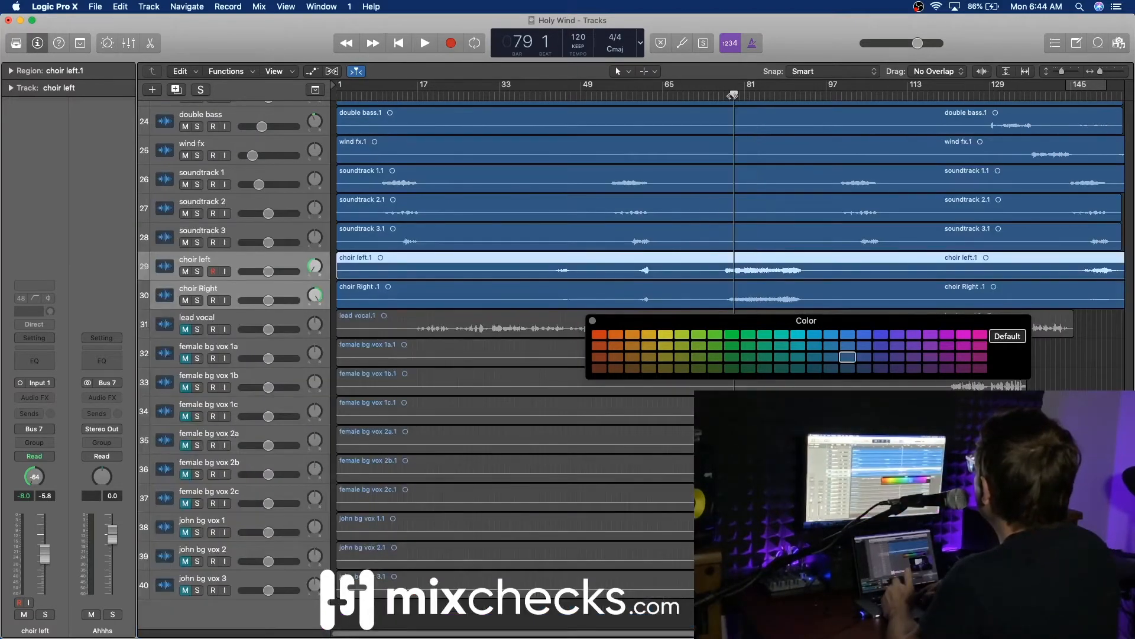
key(space)
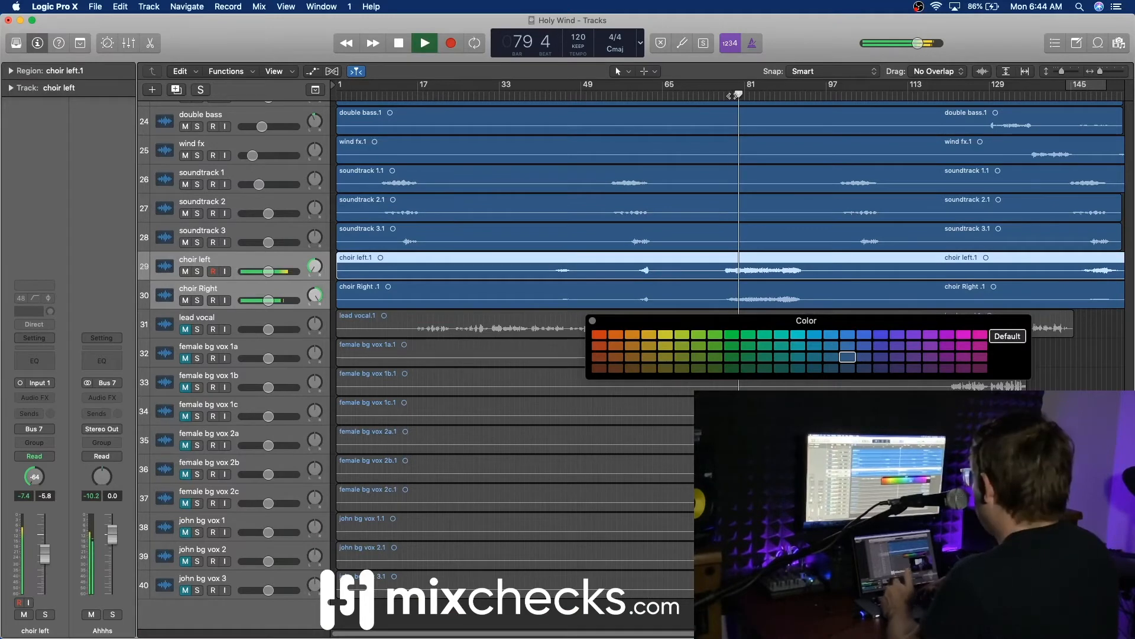
key(x)
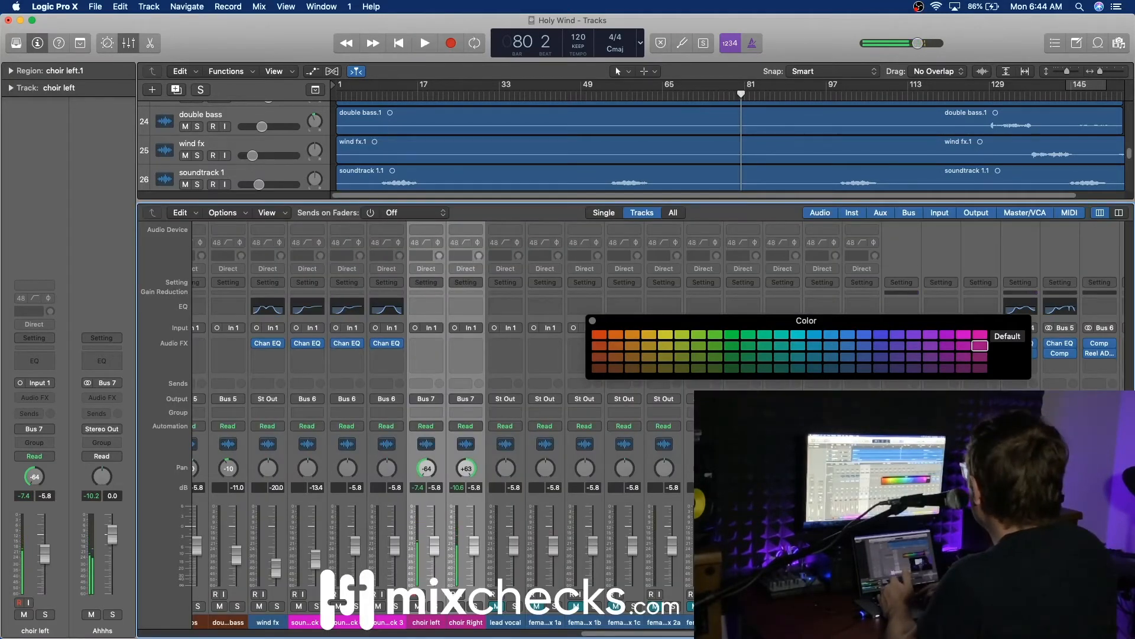
Step: Select the Ahhhs channel, close the color palette, and insert a Channel EQ on Ahhhs
scroll(443, 414, right, 3)
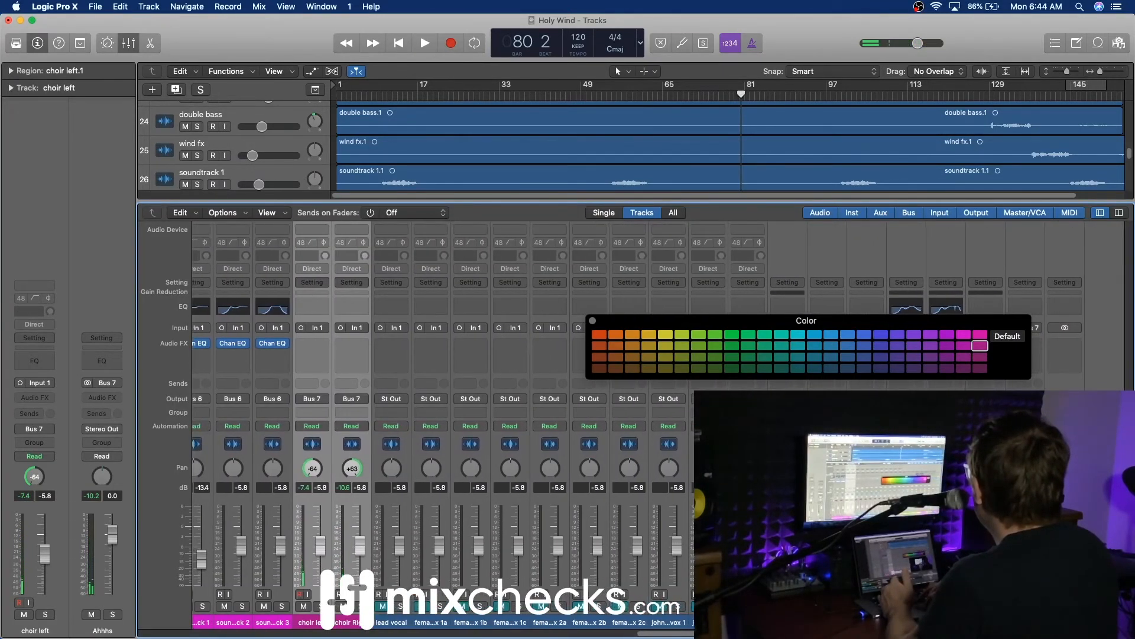
click(1025, 621)
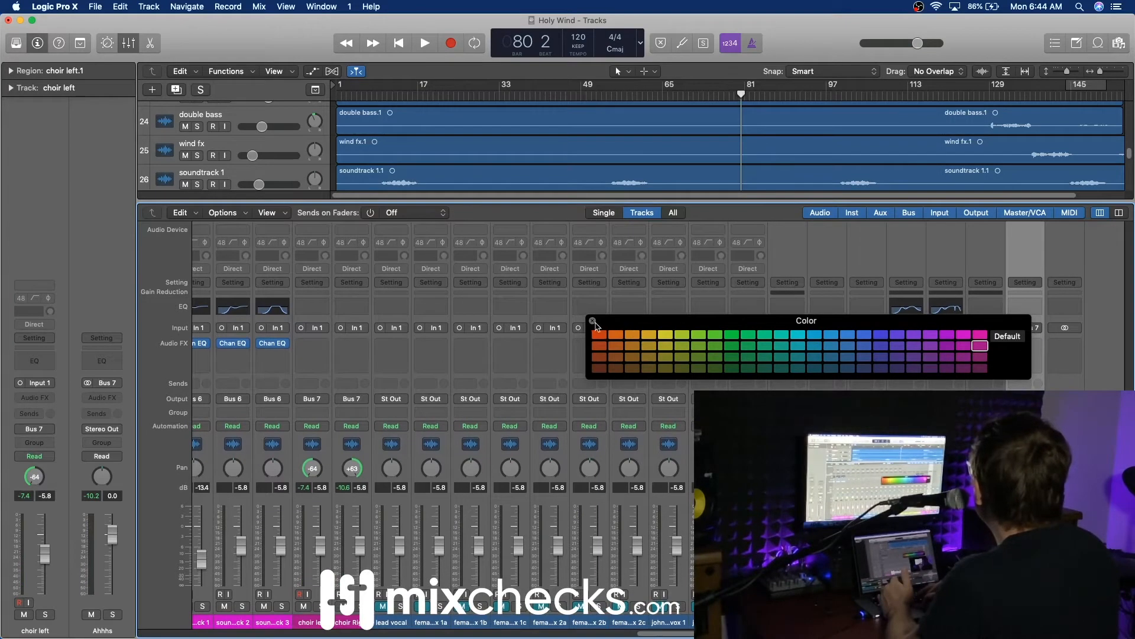
click(594, 321)
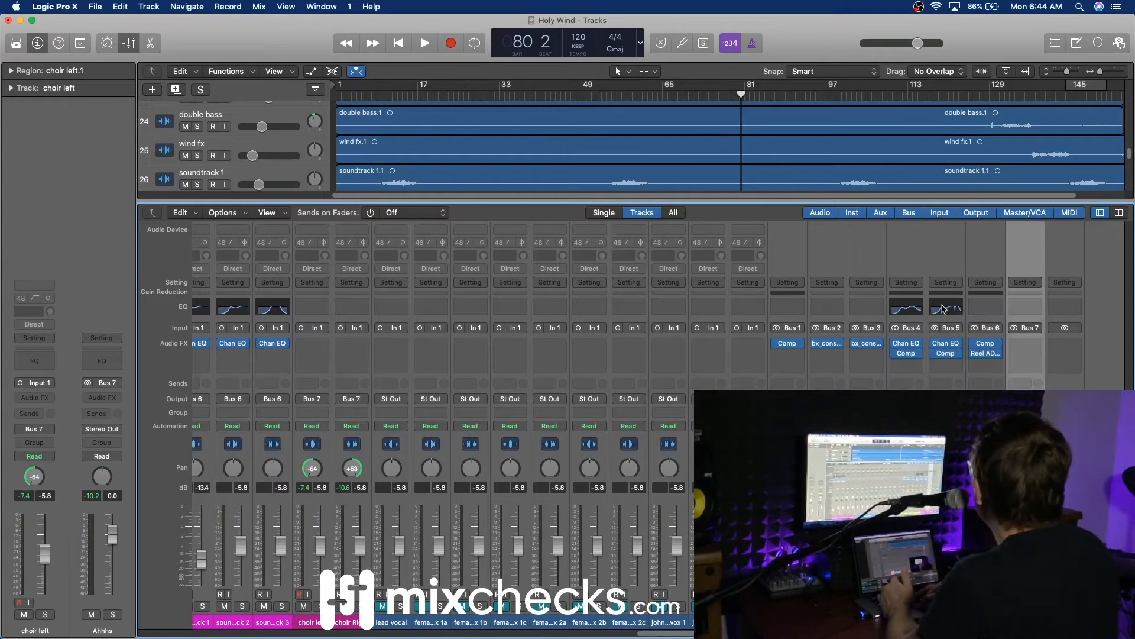
double_click(1035, 308)
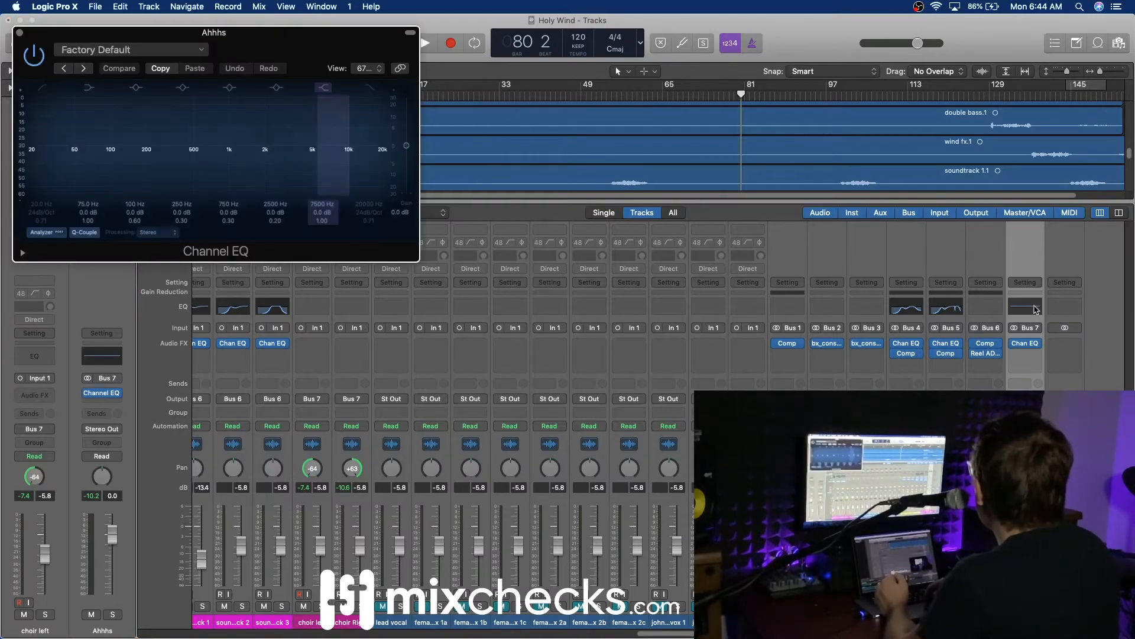
key(x)
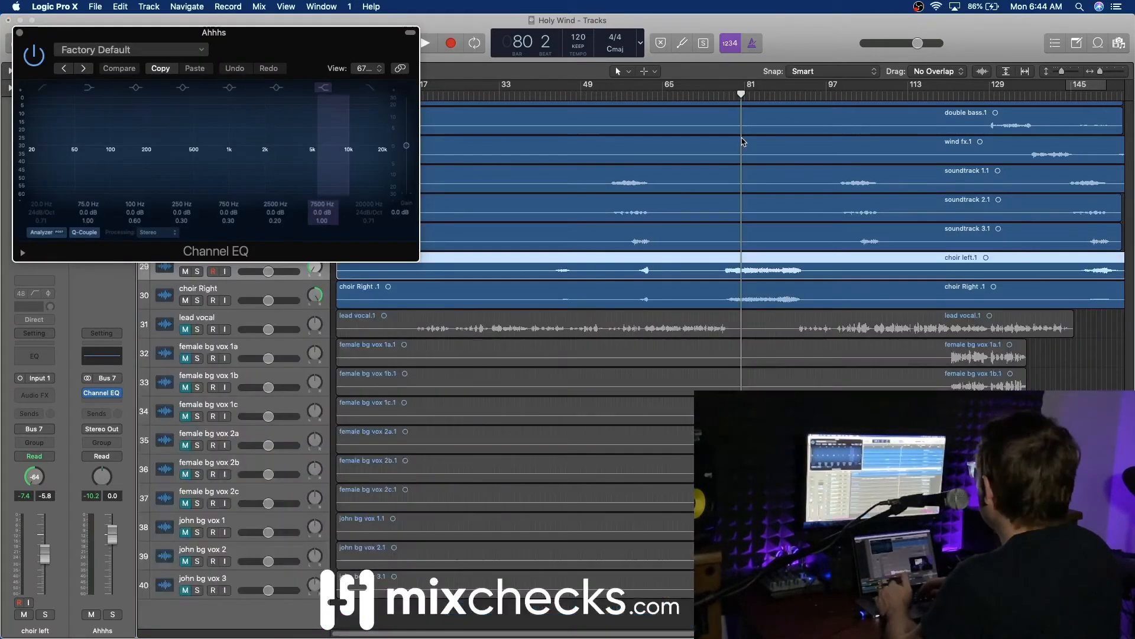
Step: Loop playback over about bars 77 to 90 and add a low cut near 220 Hz and a 5200 Hz high cut to the Ahhhs EQ
drag(731, 87, 796, 88)
key(space)
click(42, 204)
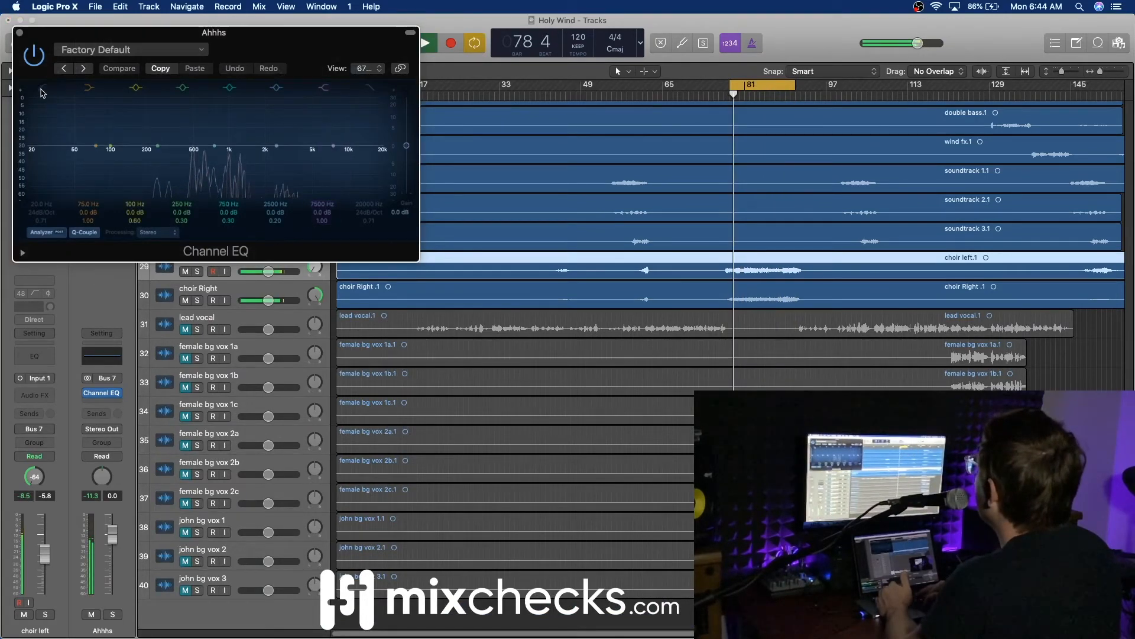
drag(42, 204, 42, 174)
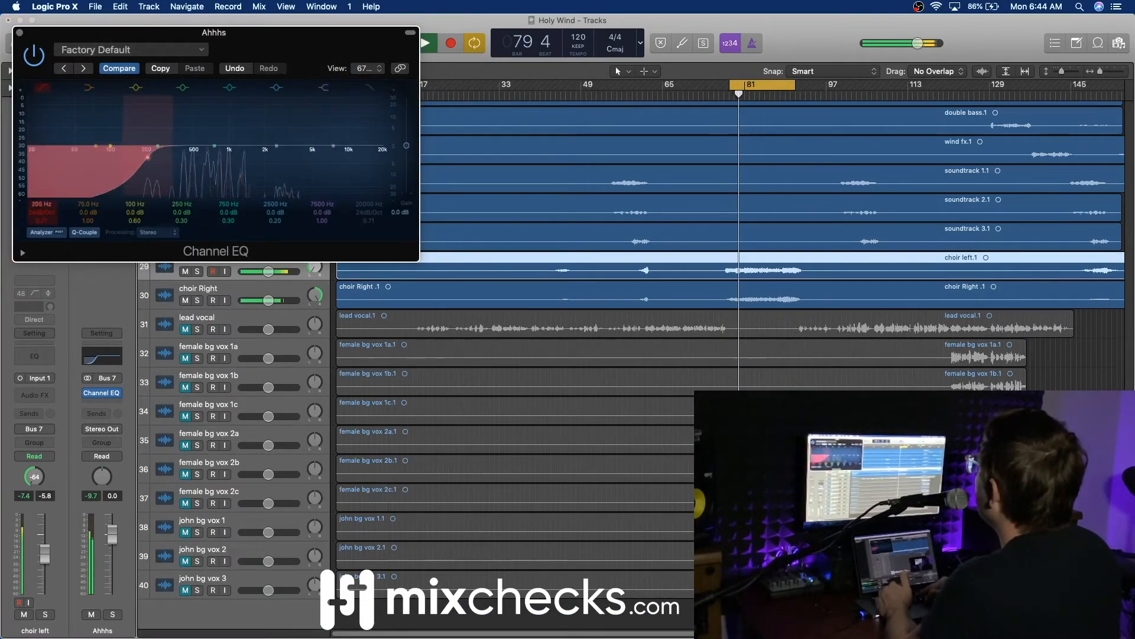
click(371, 87)
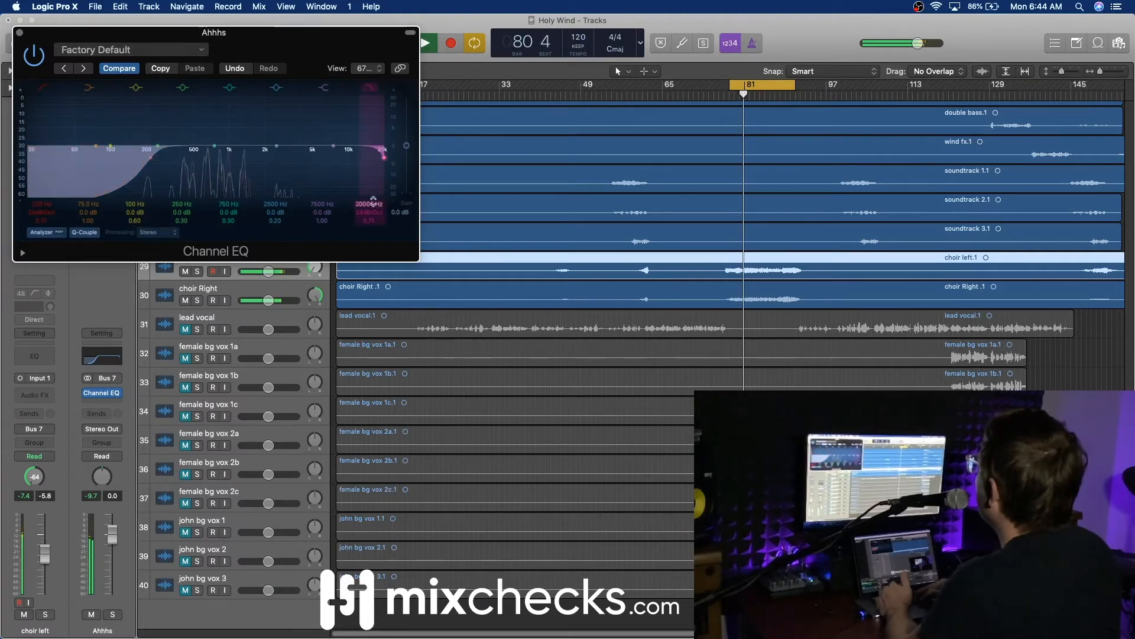
drag(372, 204, 372, 228)
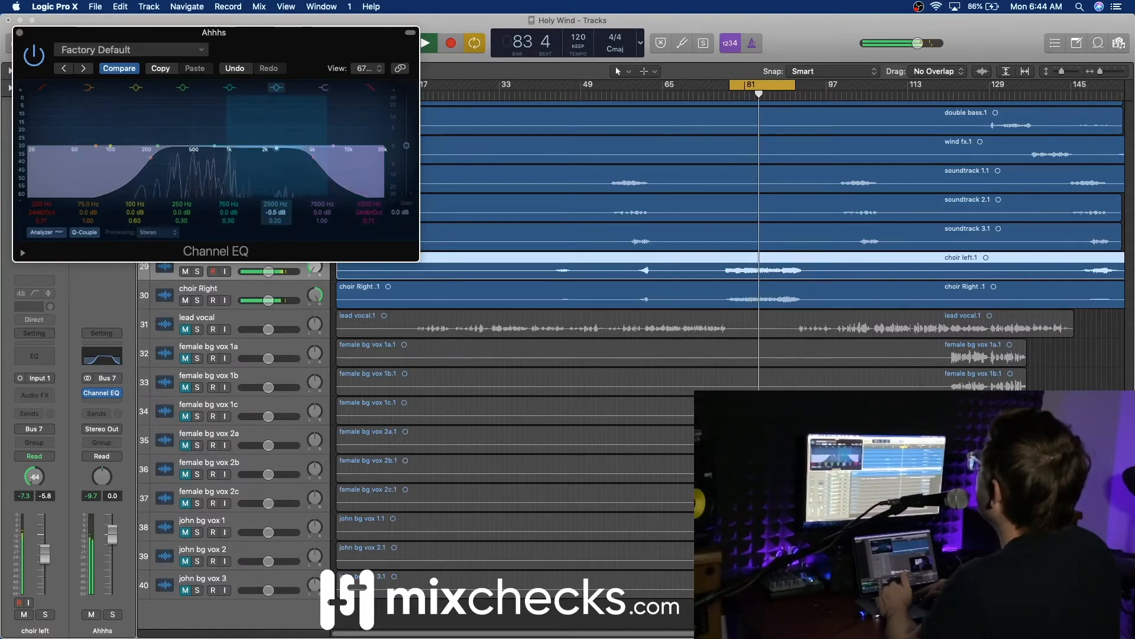
Step: Dip the Ahhhs EQ by 6.0 dB at 520 Hz with a Q of 0.67, and close the EQ
drag(280, 218, 227, 260)
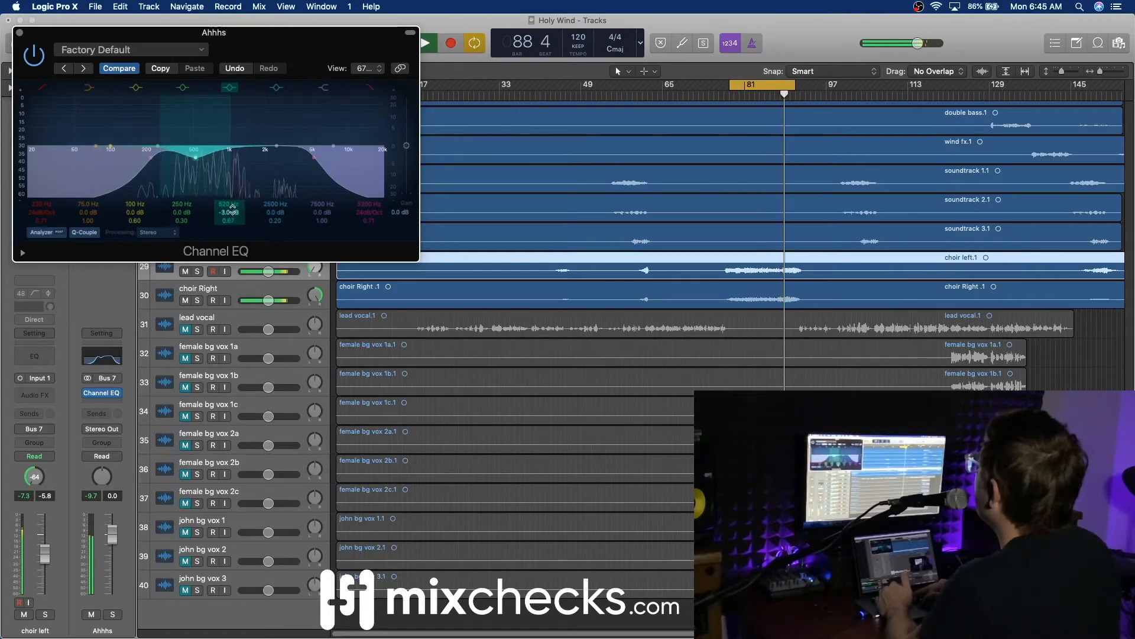
drag(228, 212, 228, 220)
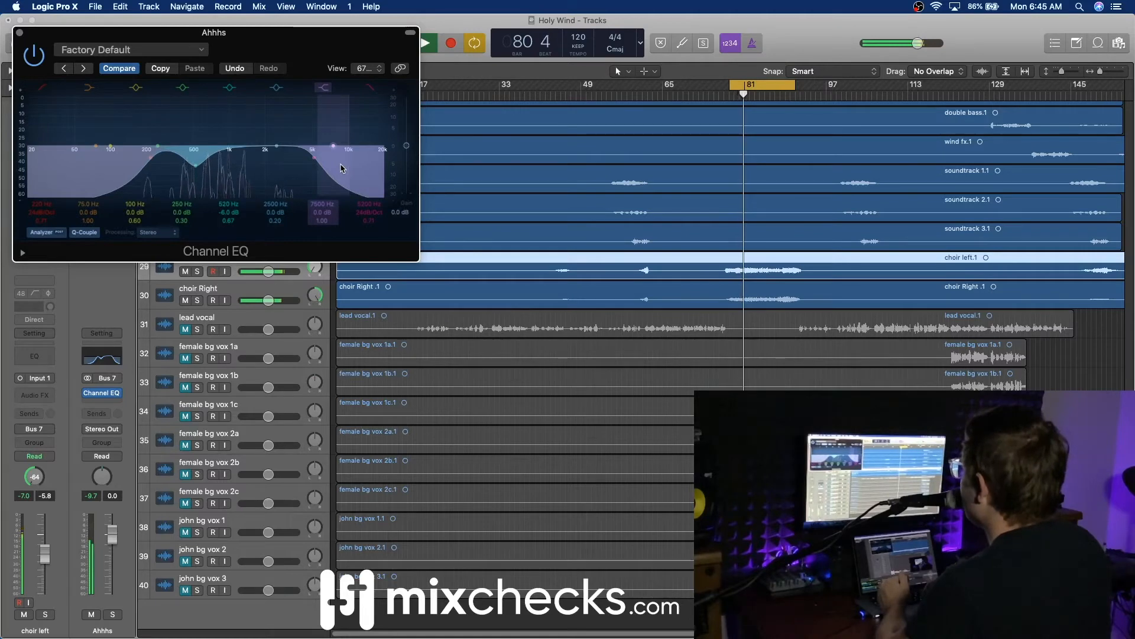
click(19, 34)
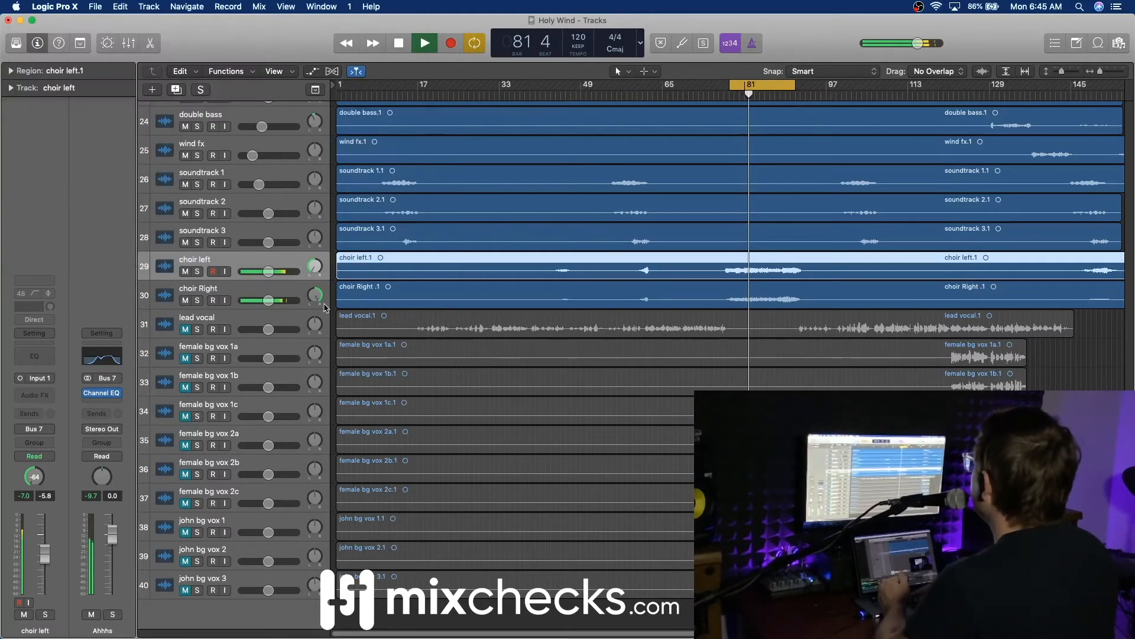
Step: Insert a Compressor after the EQ on the Ahhhs channel, choose the Studio FET model, and turn auto gain off
key(x)
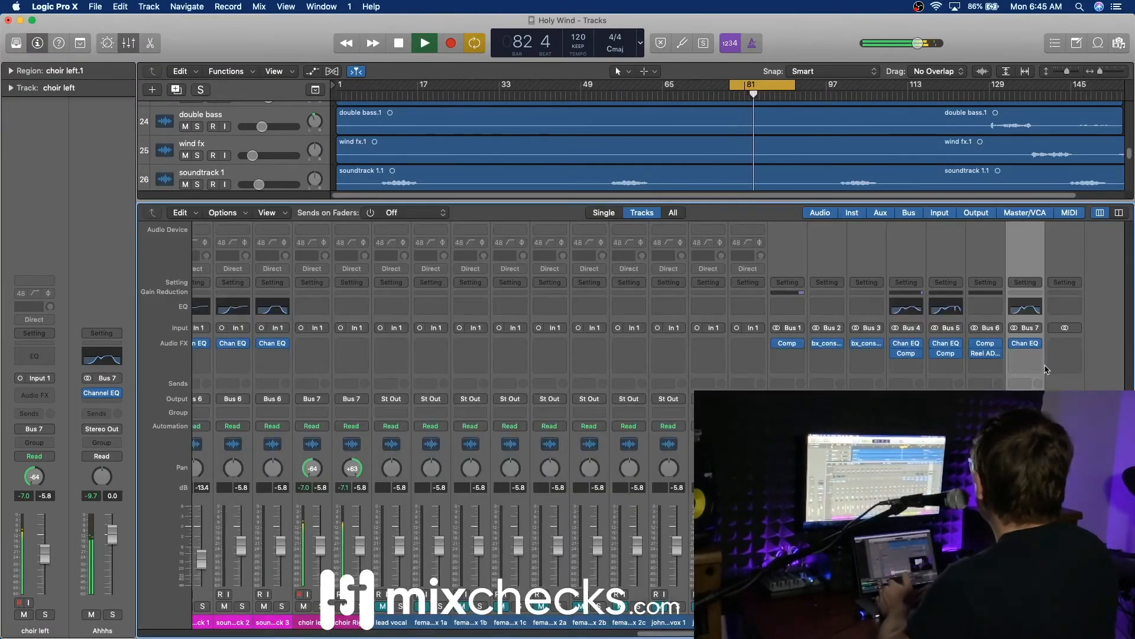
click(1025, 353)
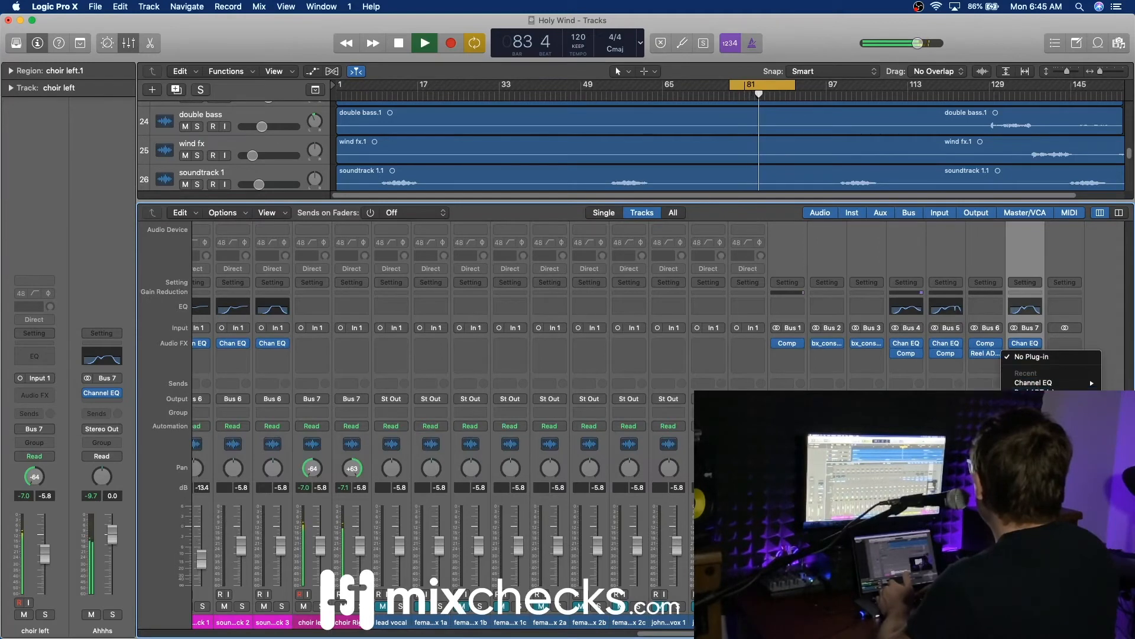
click(1035, 401)
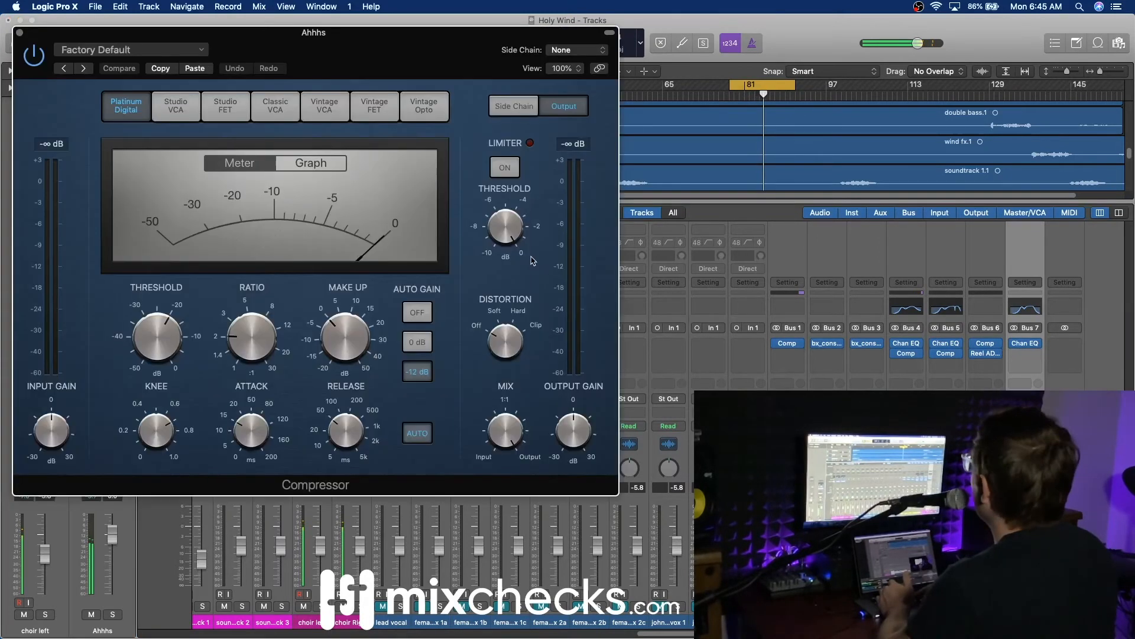
click(226, 106)
click(417, 312)
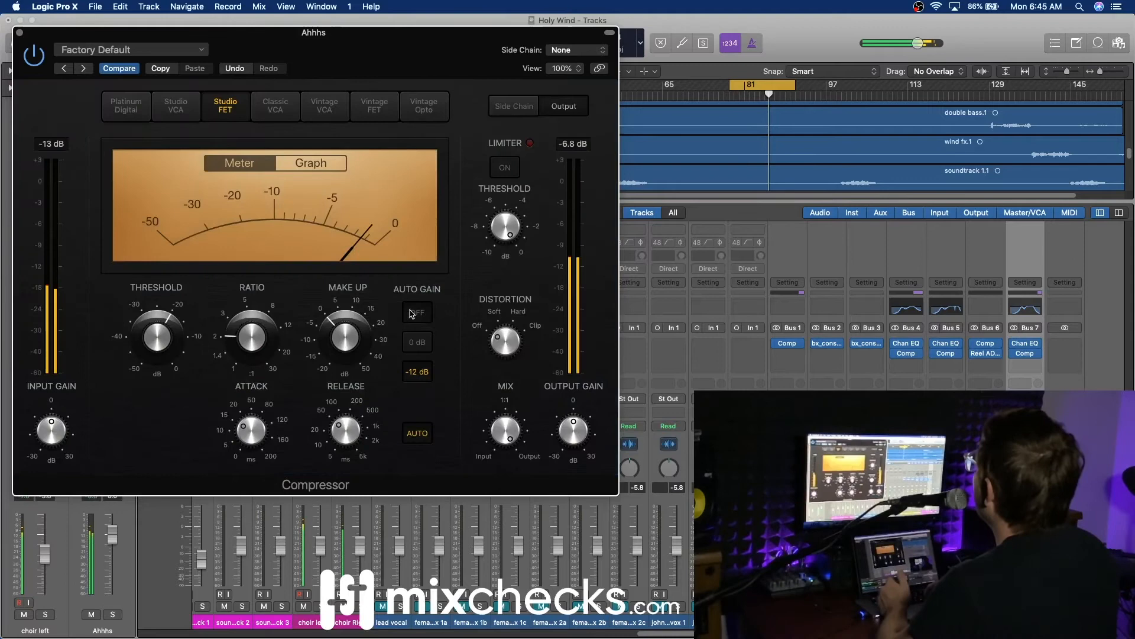
Step: Raise the compressor's ratio, adjust its release with automatic release off, set the threshold to -15.0 dB, and close the plug-in
drag(252, 331, 255, 319)
drag(159, 328, 164, 305)
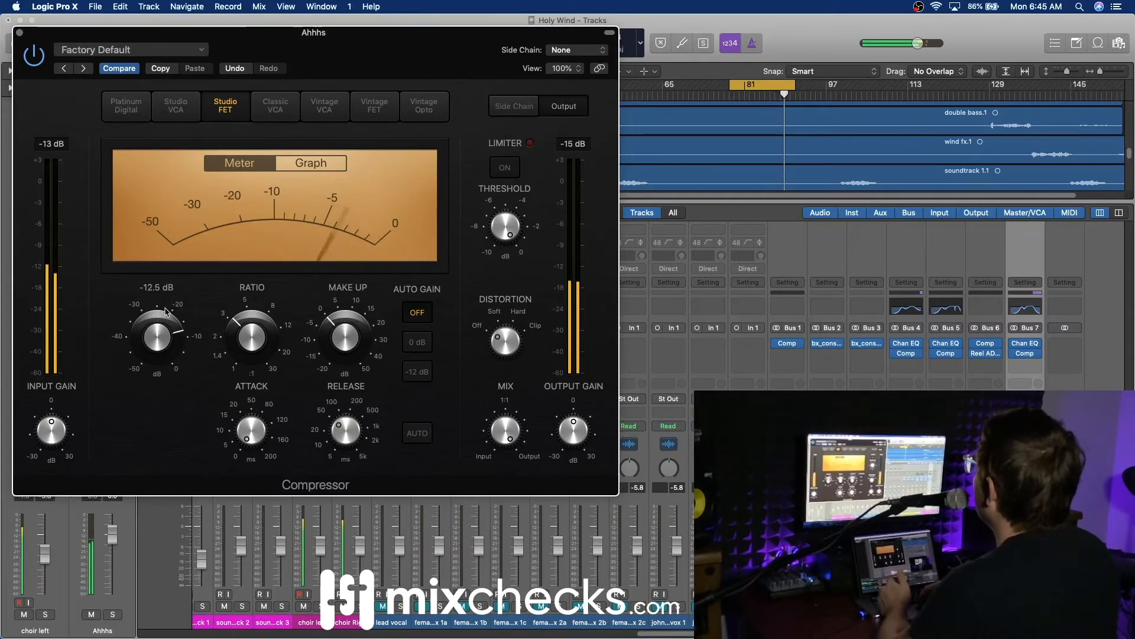
drag(344, 430, 345, 424)
drag(158, 340, 158, 348)
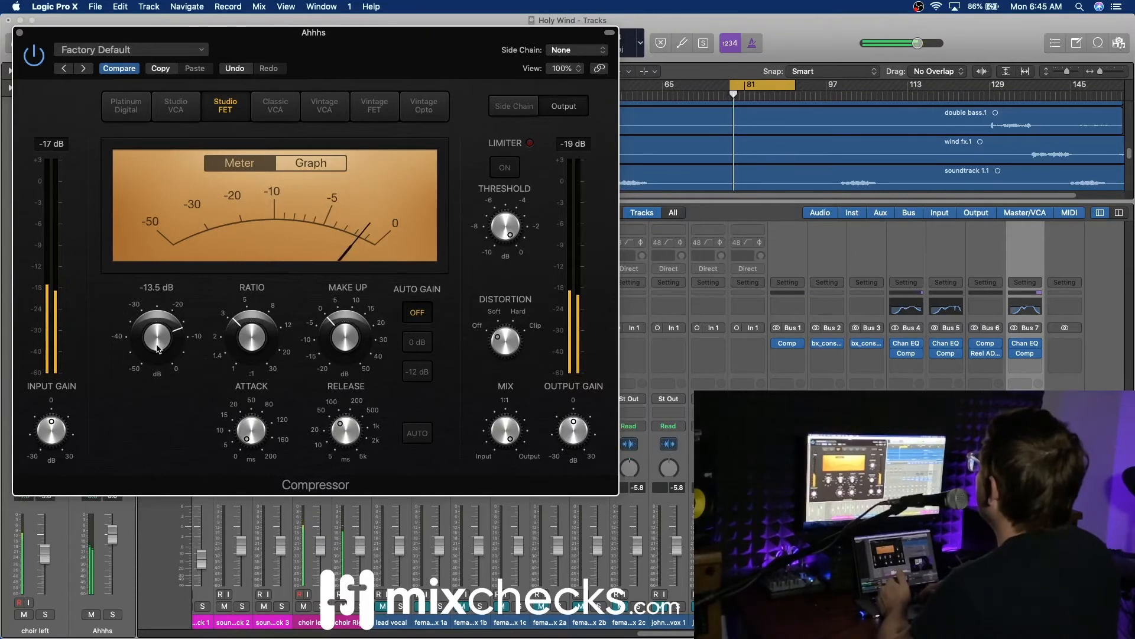
drag(157, 345, 158, 347)
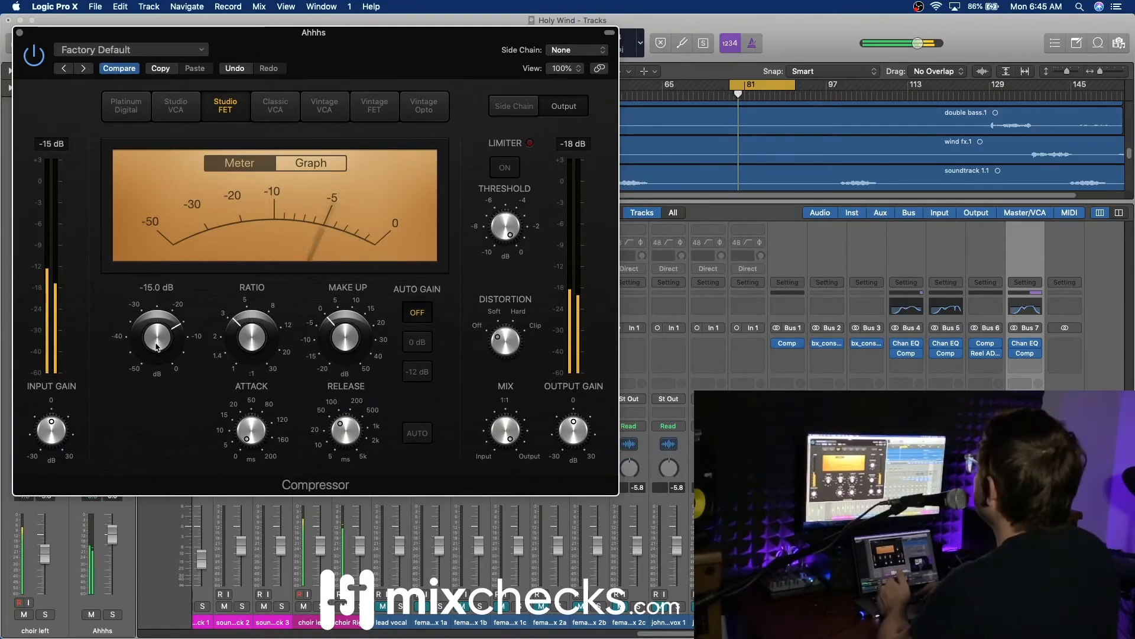
click(20, 33)
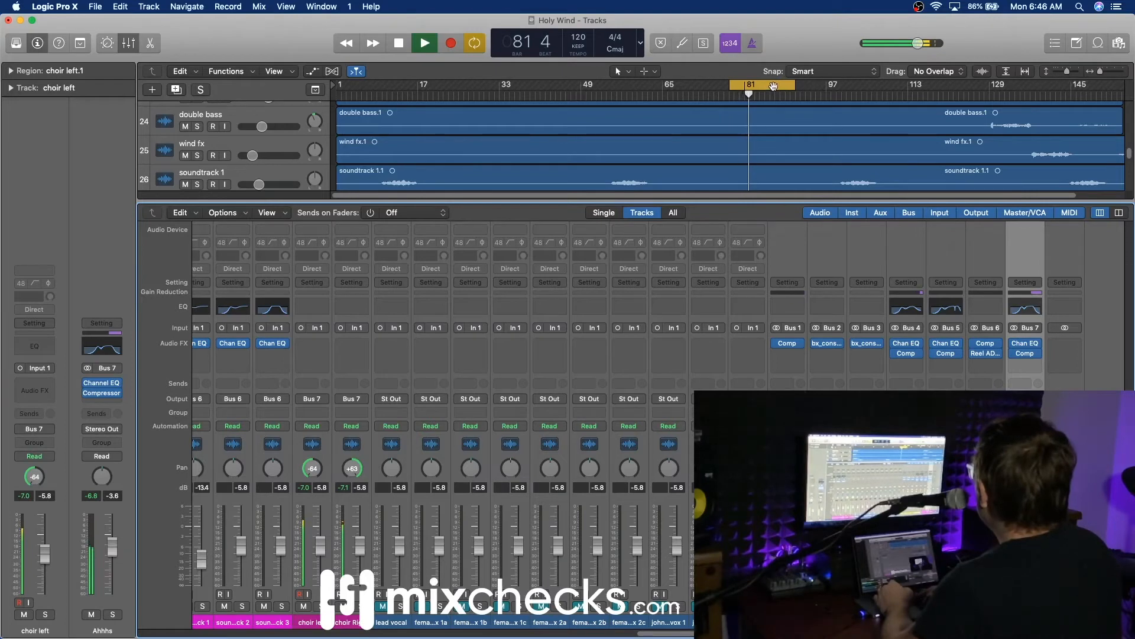
Step: Hide the mixer, turn off the cycle region, and play the song from about bar 59
key(x)
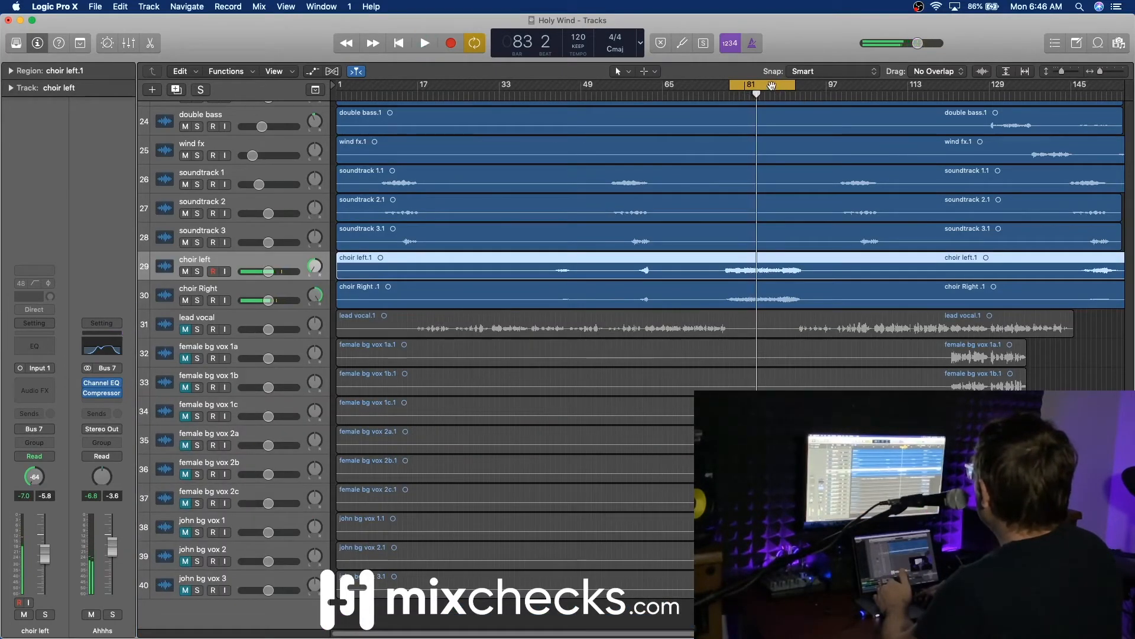
key(x)
key(x)
click(771, 86)
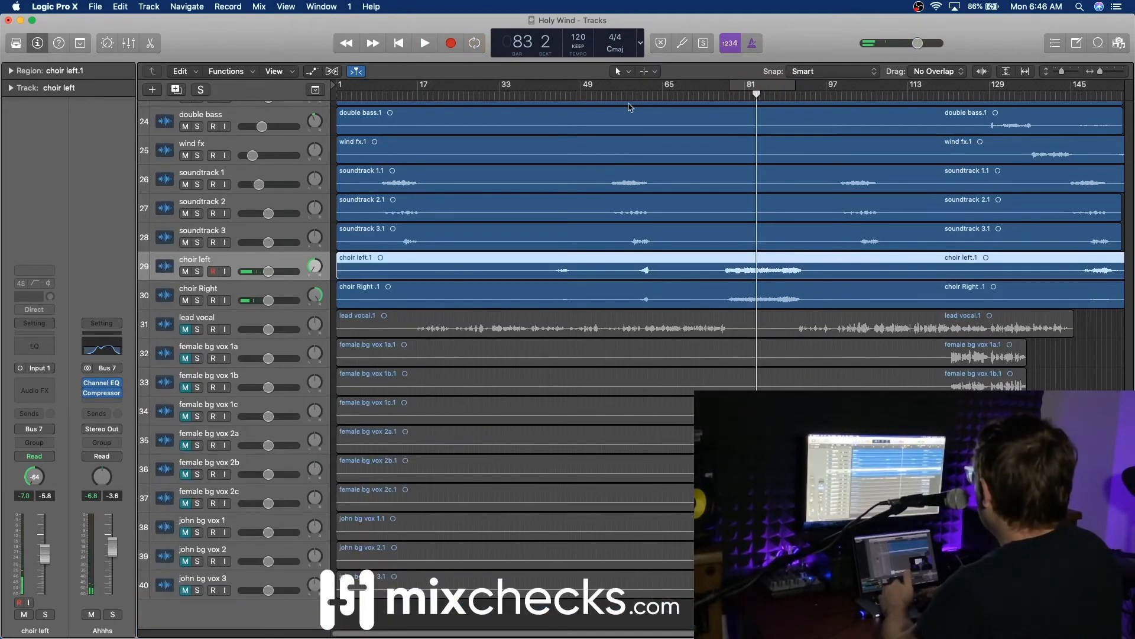
click(634, 95)
key(space)
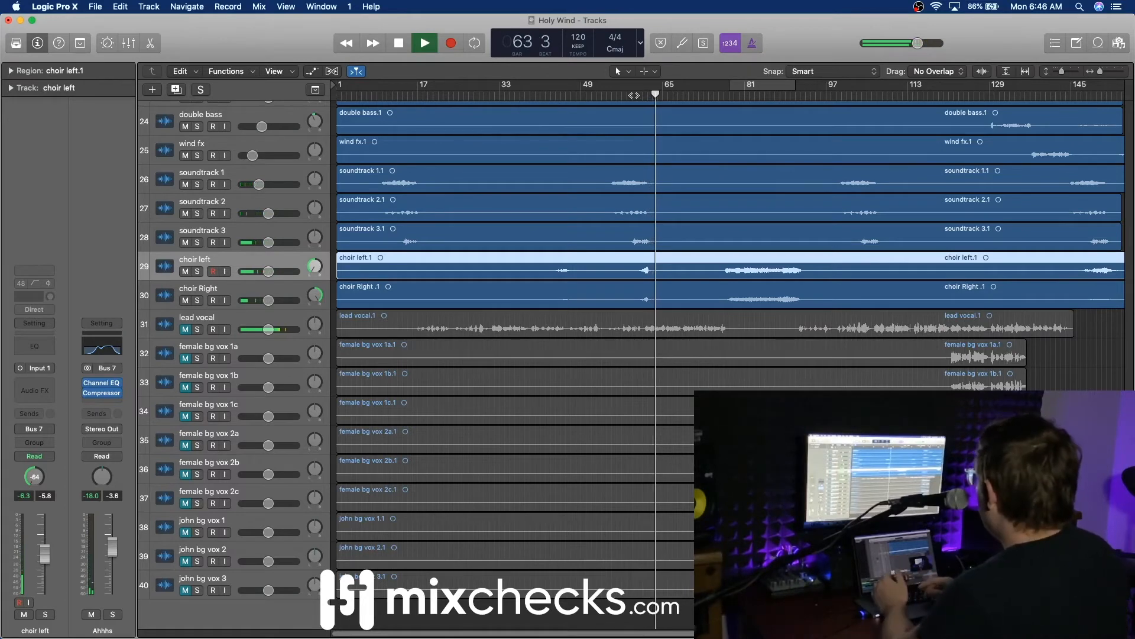
Step: Check the mixer during playback and replay the choir in the full mix from about bar 60 and bar 44
key(x)
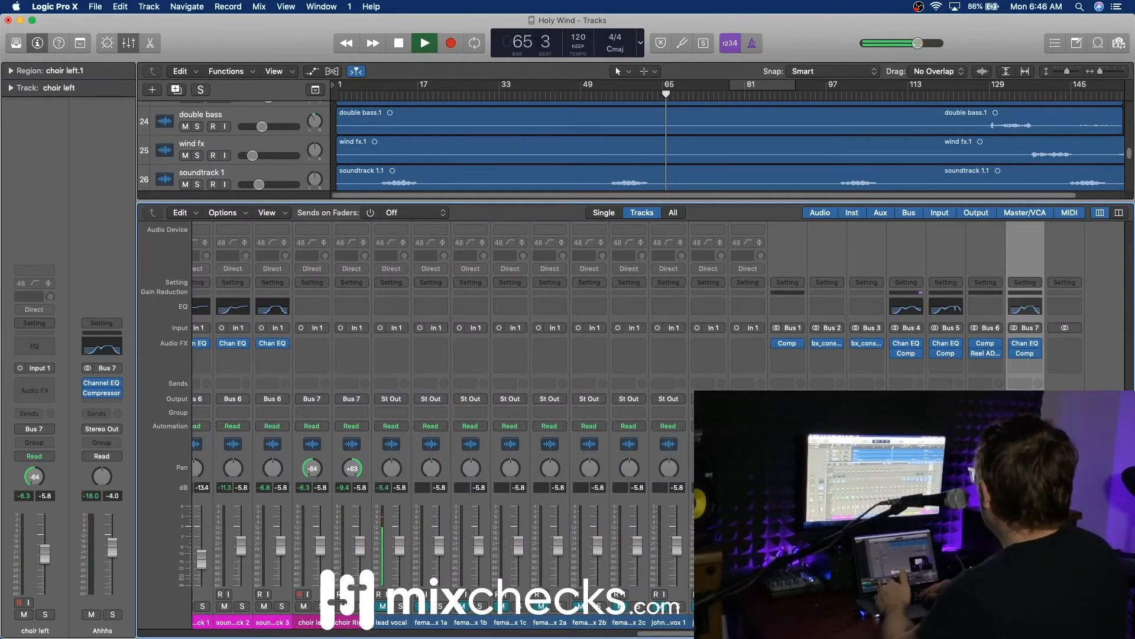
key(x)
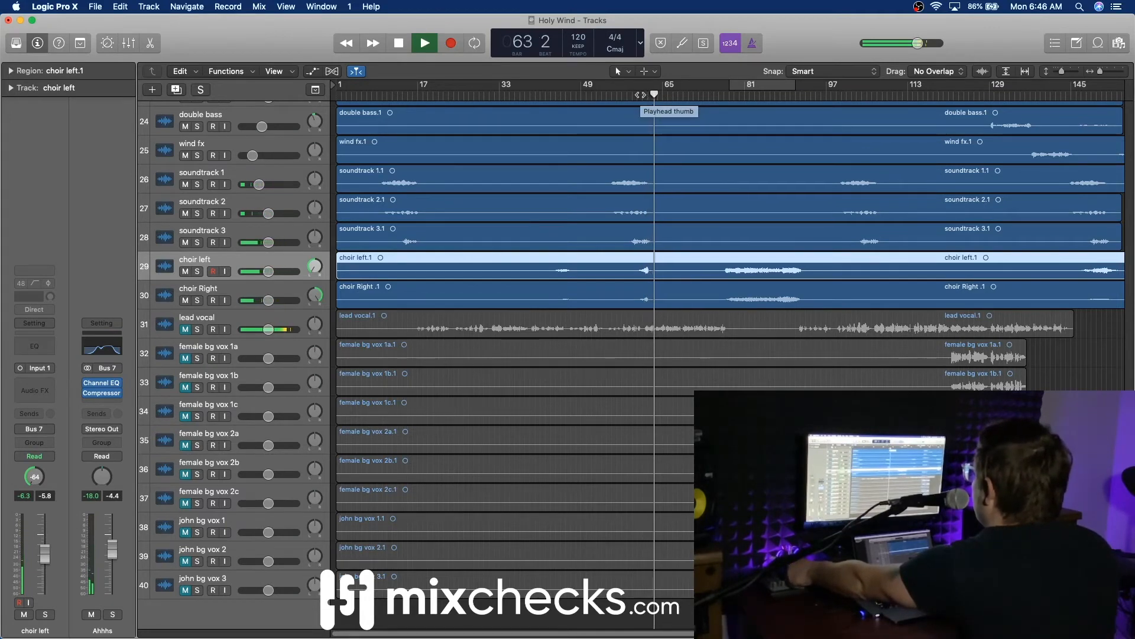
click(640, 95)
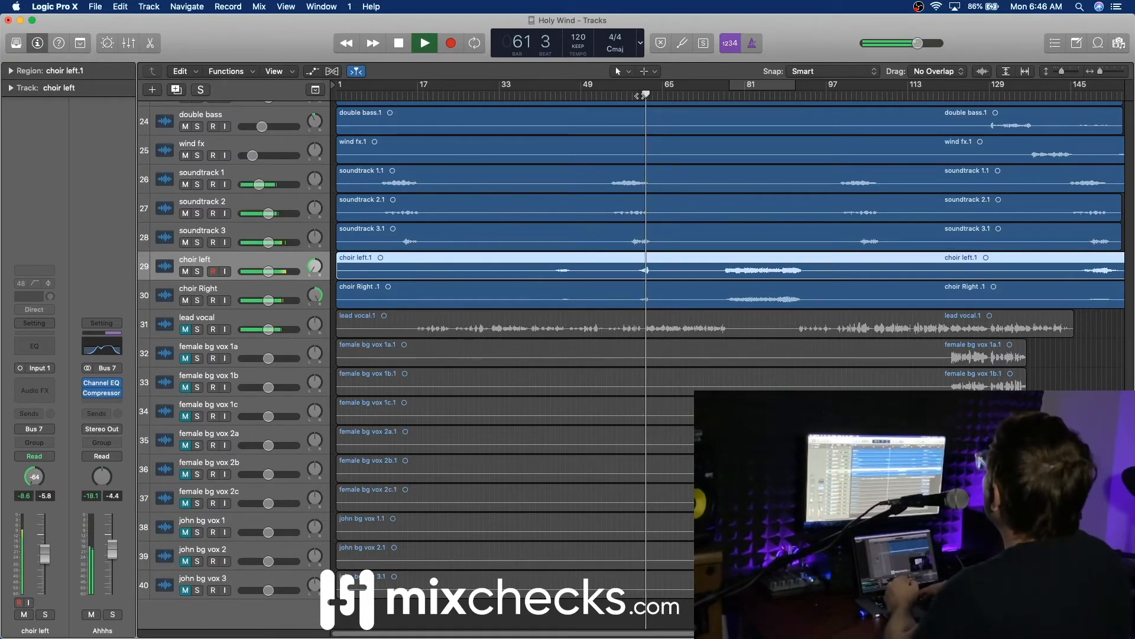
click(556, 96)
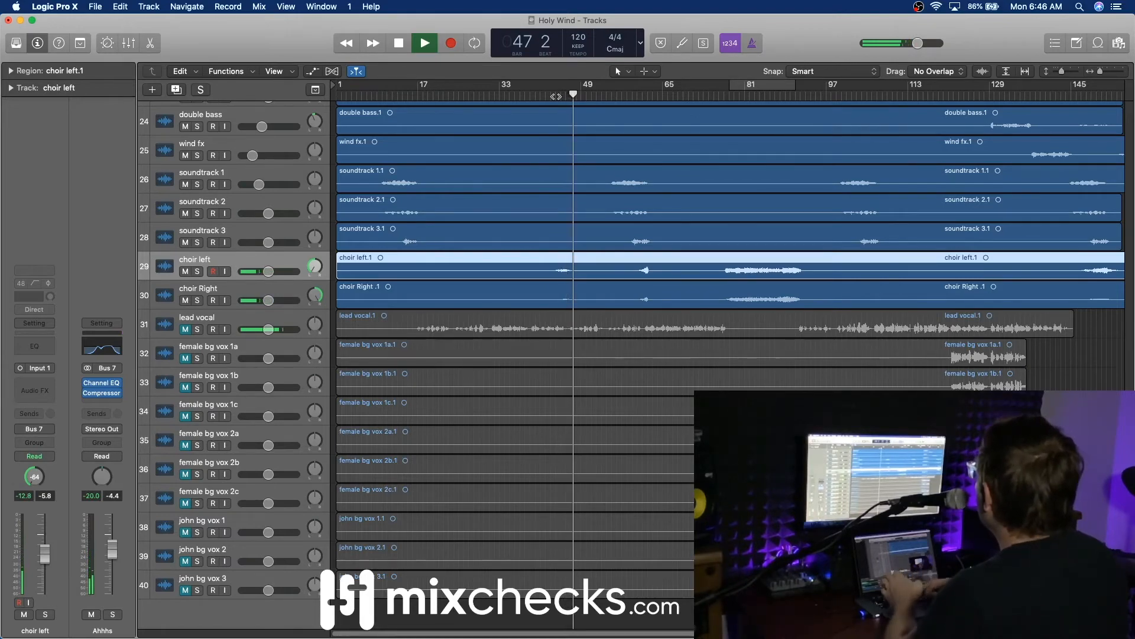
Step: Look over the drum, bass and piano tracks at the start of the track list, and stop playback
scroll(696, 236, up, 10)
scroll(696, 236, up, 3)
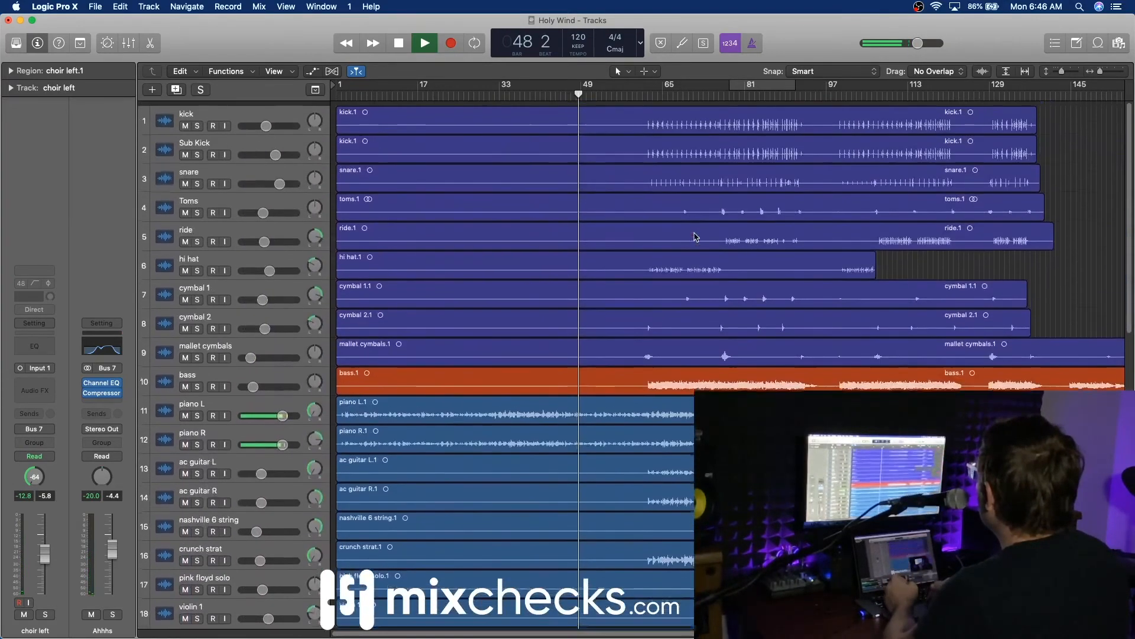
scroll(696, 236, down, 6)
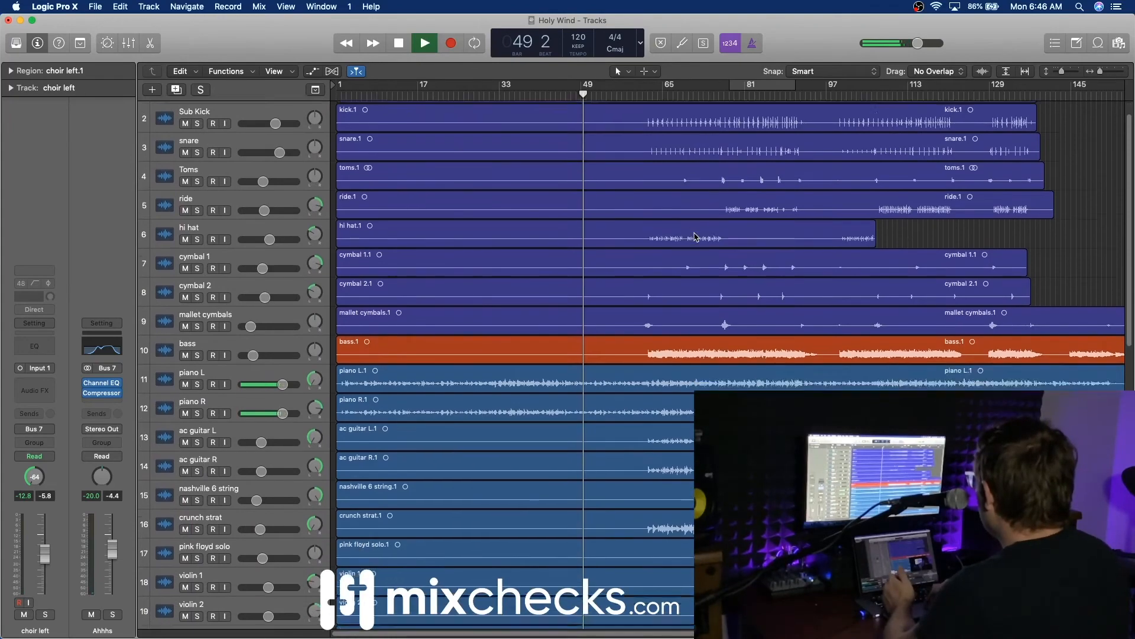
scroll(695, 236, up, 6)
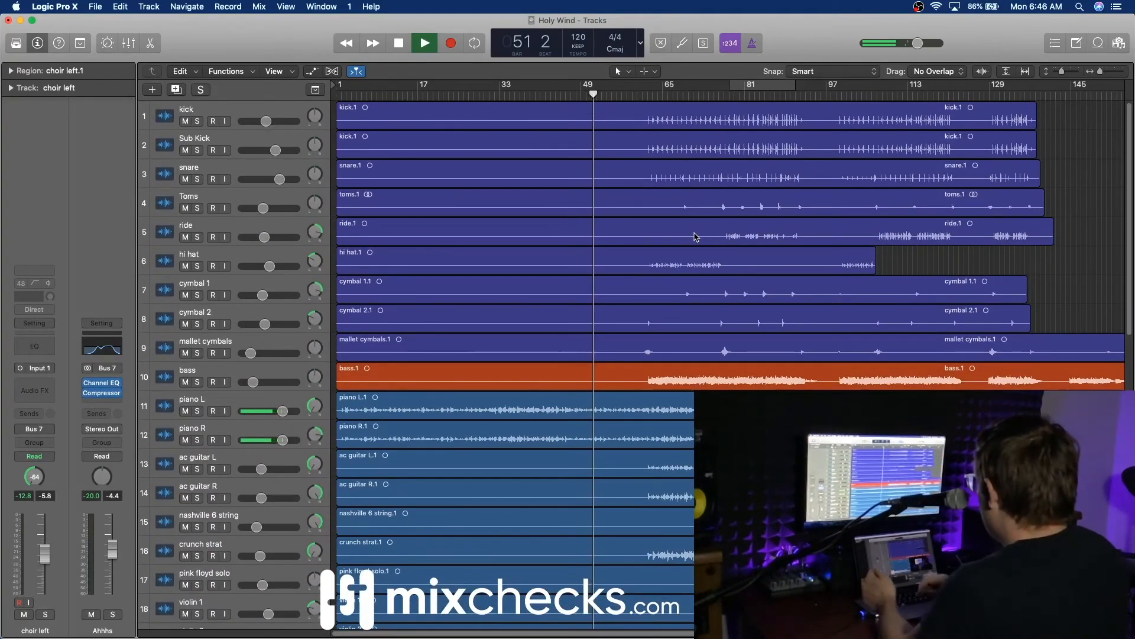
key(space)
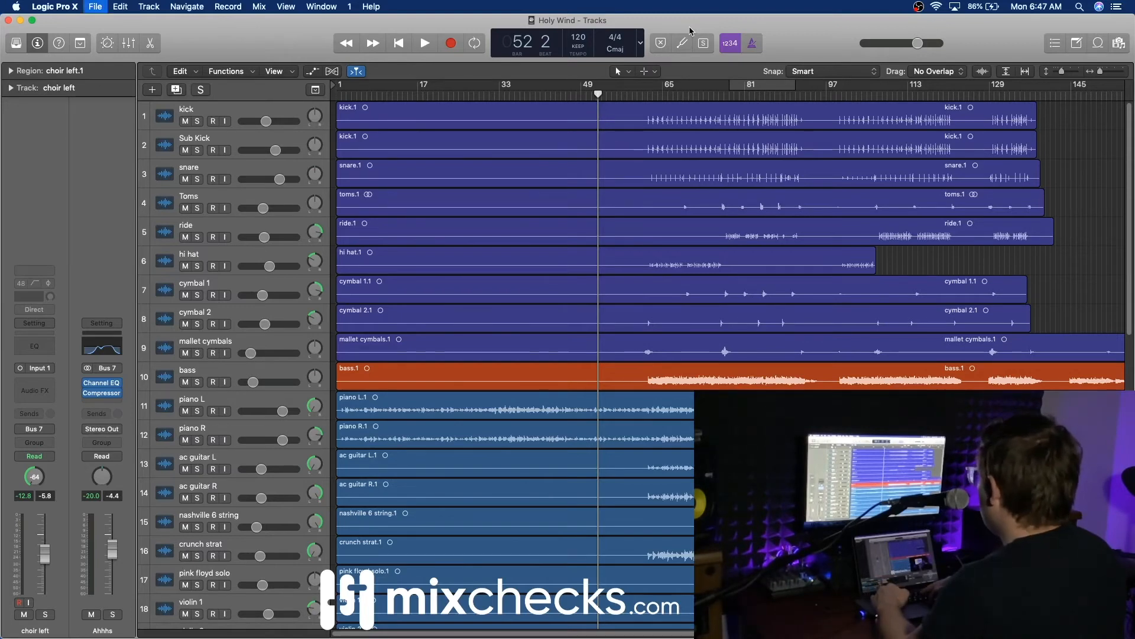
Step: Play a short passage of the song from bar 47 and stop it
click(570, 95)
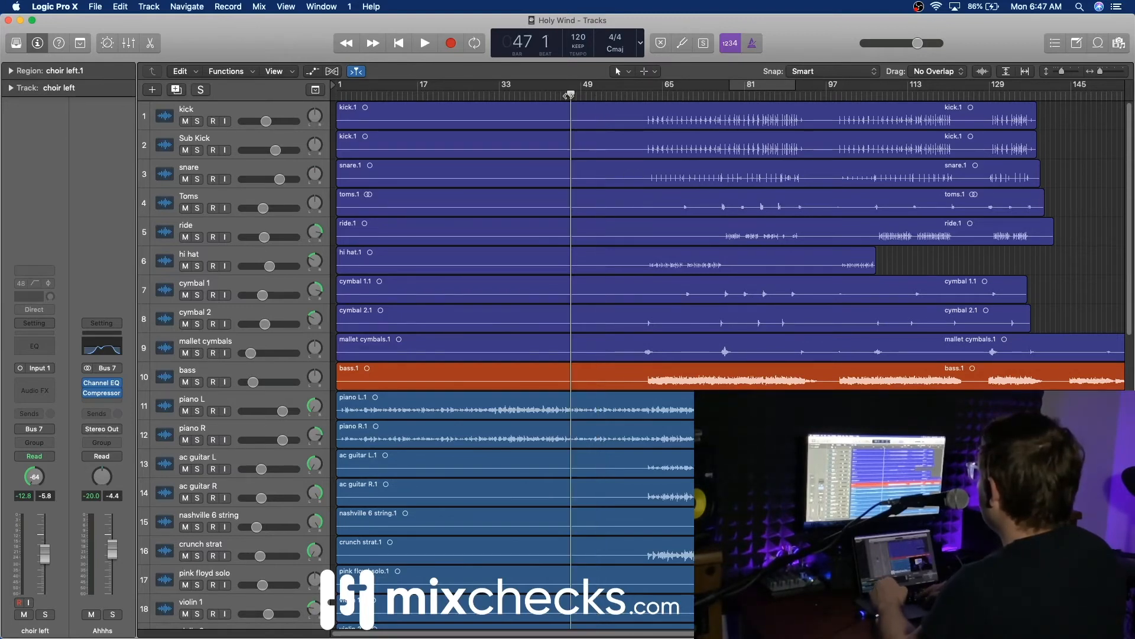
key(space)
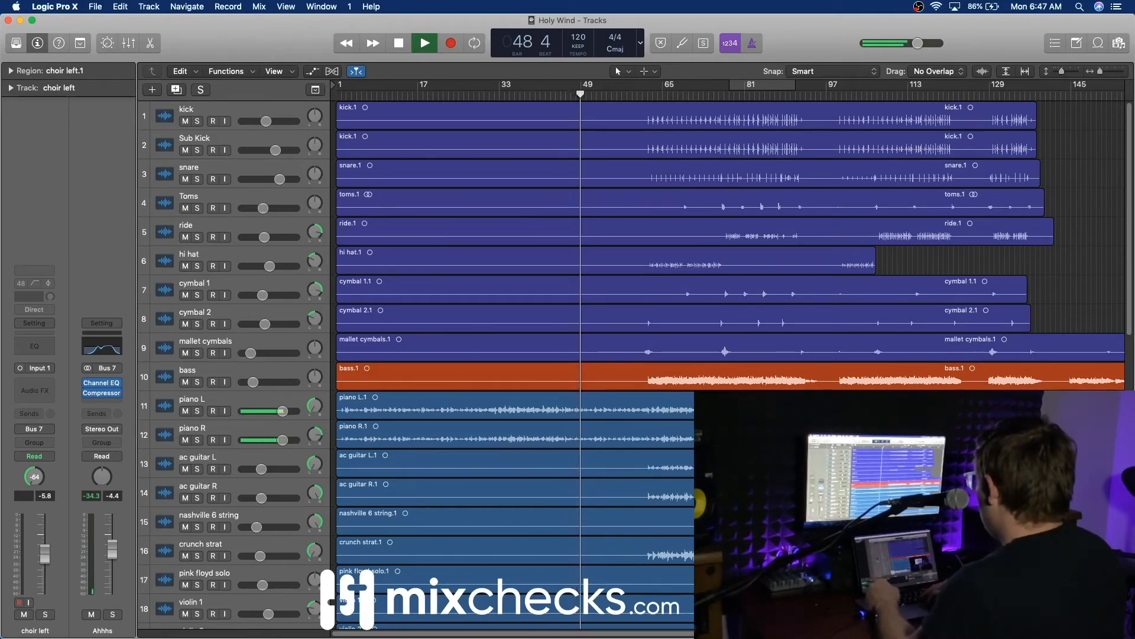
key(space)
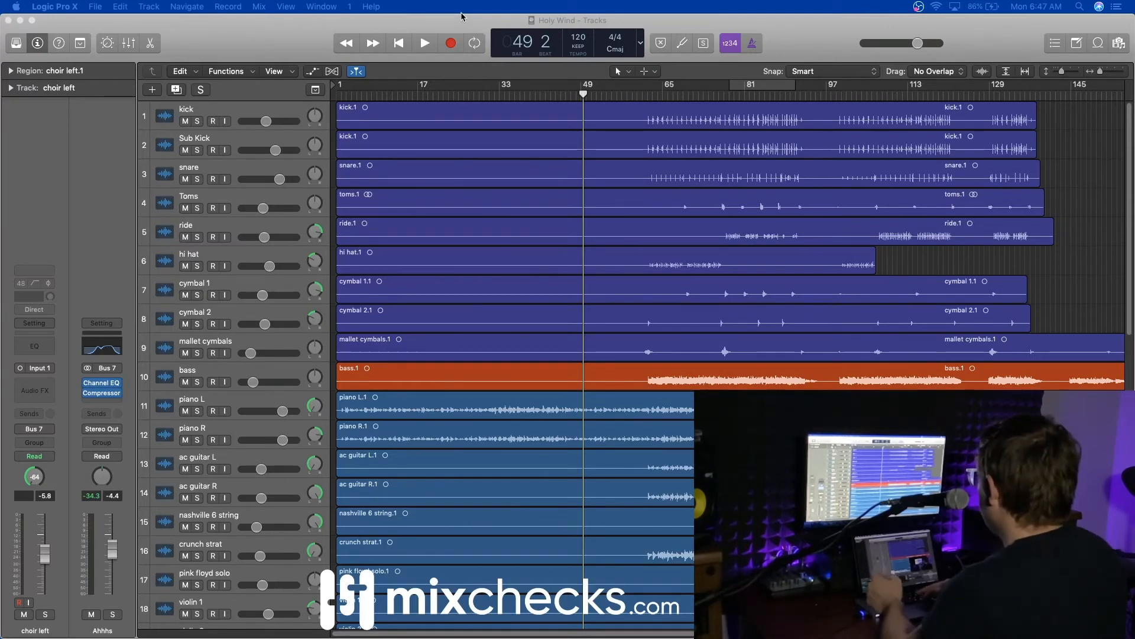
key(space)
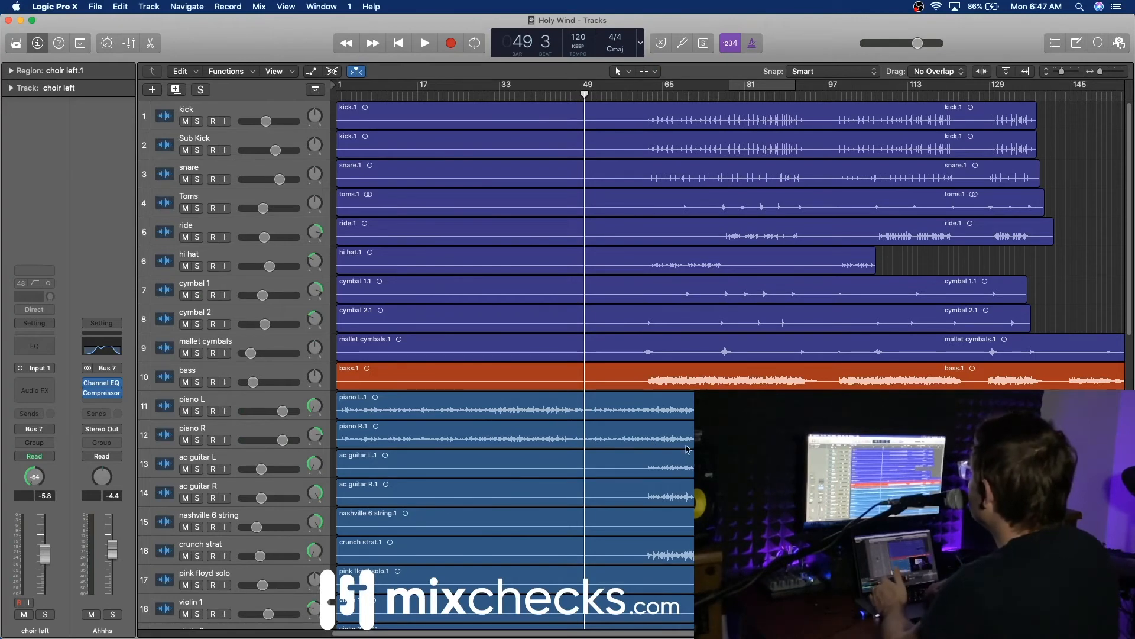
Step: Review the instrument tracks throughout the arrangement and place the playhead at bar 60
scroll(687, 449, down, 4)
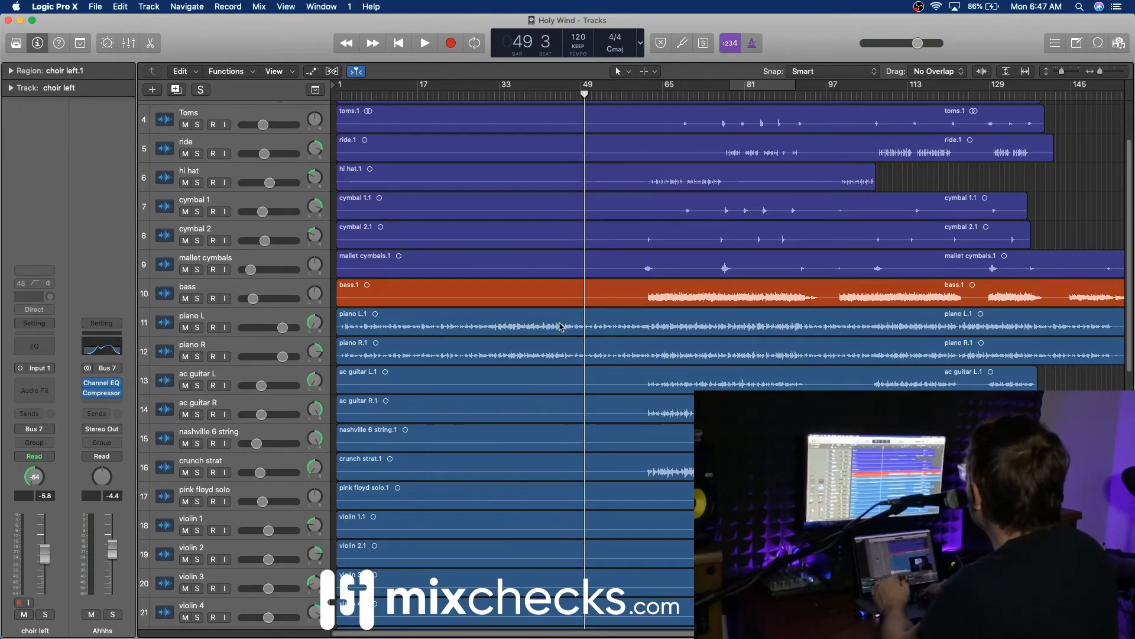
scroll(560, 326, down, 3)
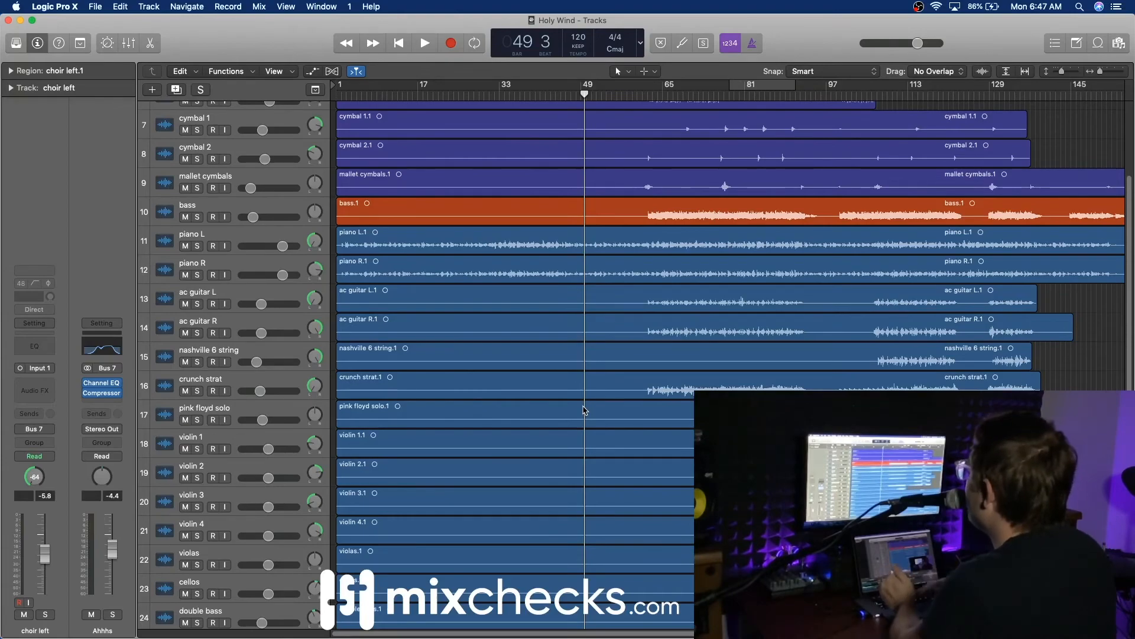
scroll(556, 248, up, 6)
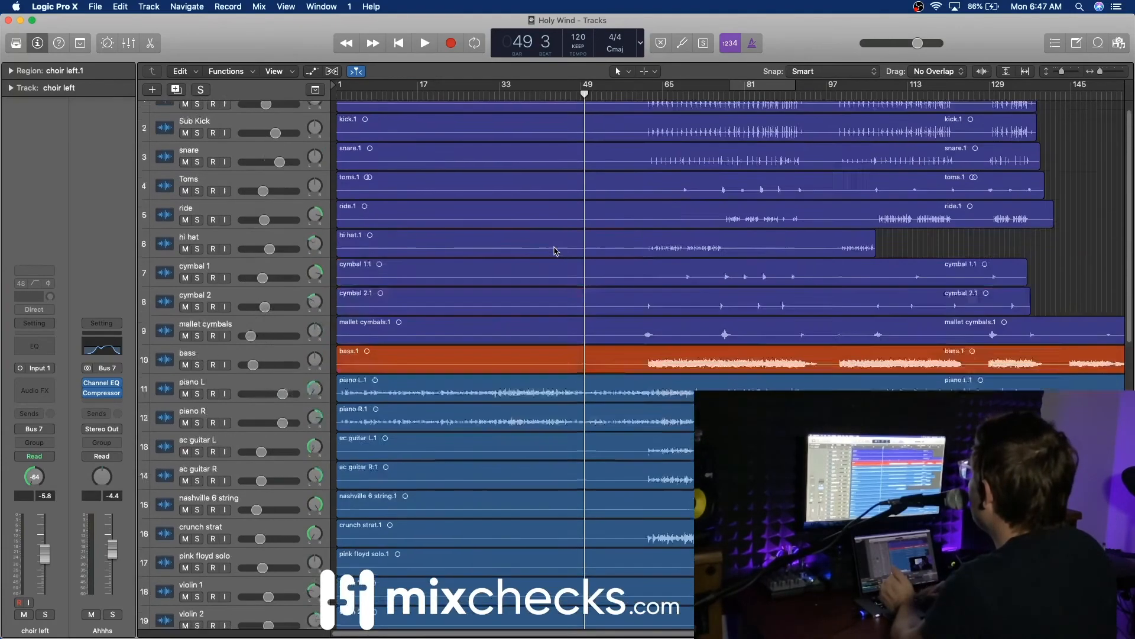
scroll(556, 250, down, 20)
scroll(559, 251, up, 20)
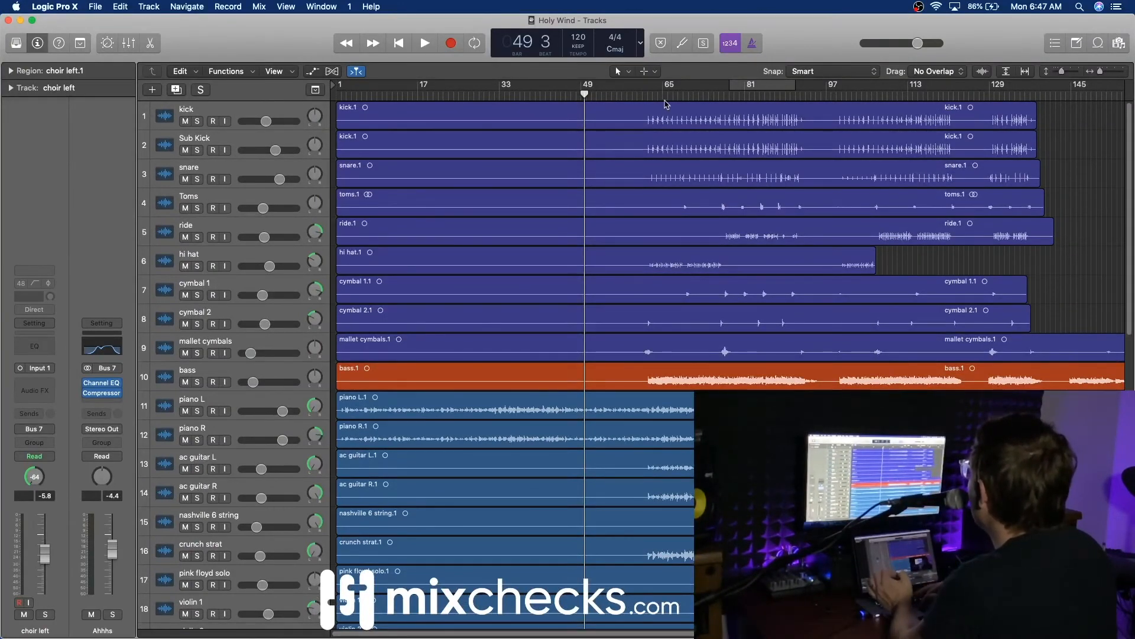
click(637, 96)
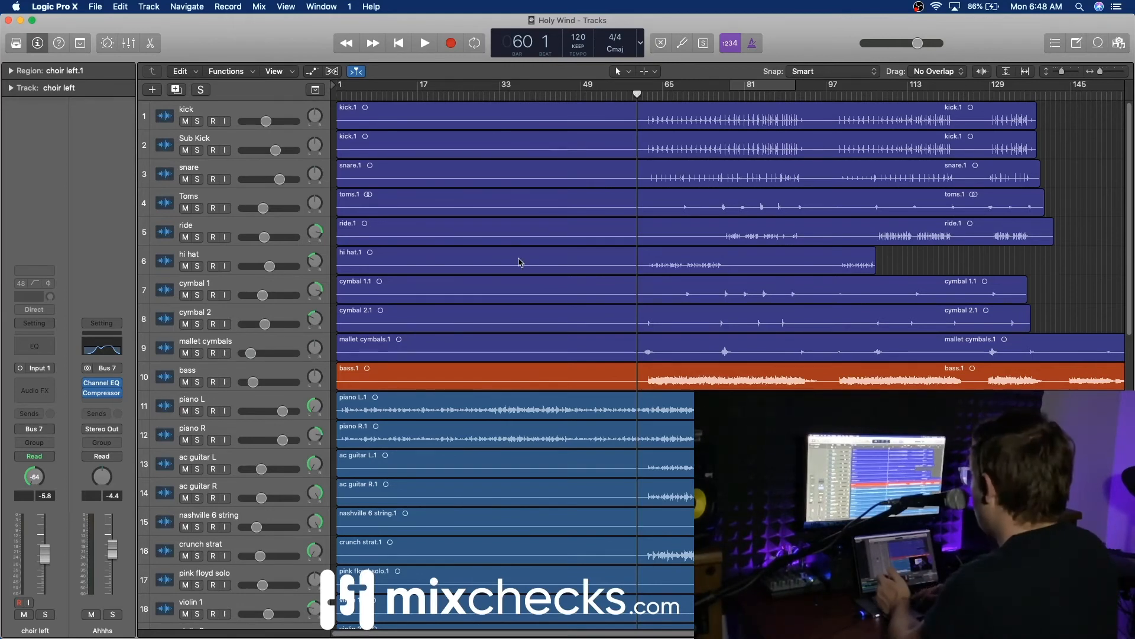
Step: Play the song from bar 46 and try out the high-pass filter frequency of the Piano bus's bx_console SSL 4000 G
key(x)
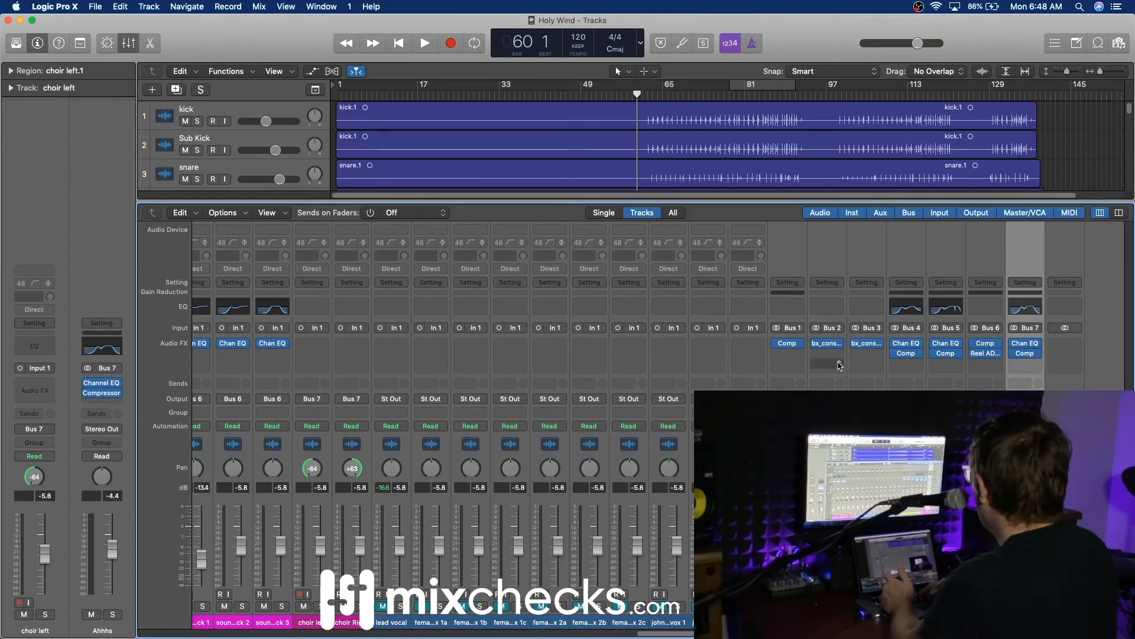
click(868, 346)
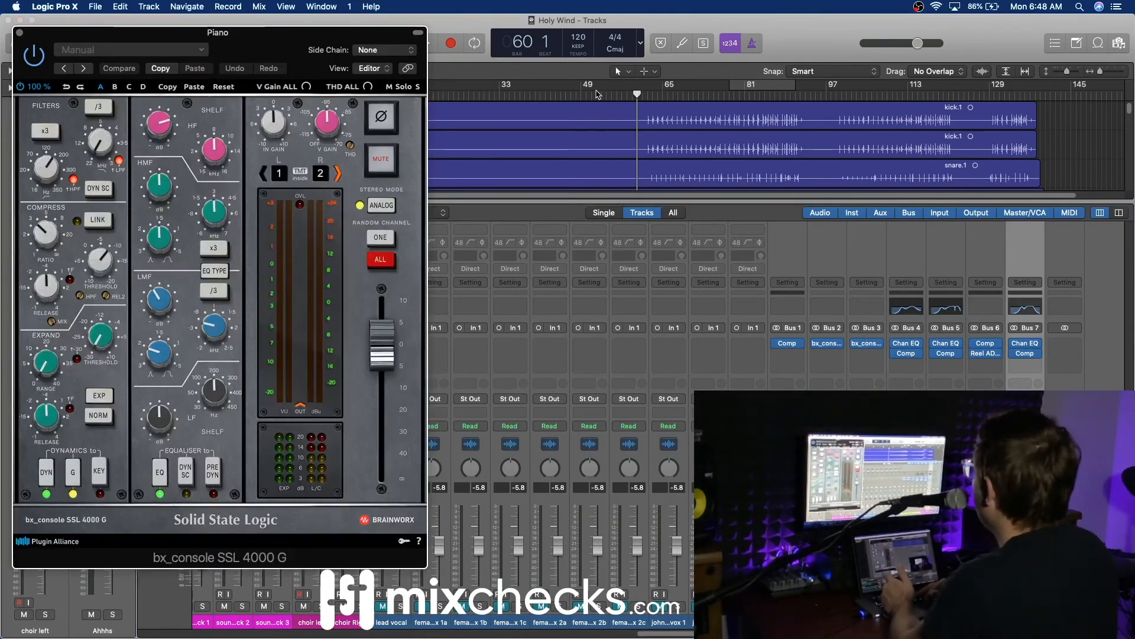
click(563, 94)
key(space)
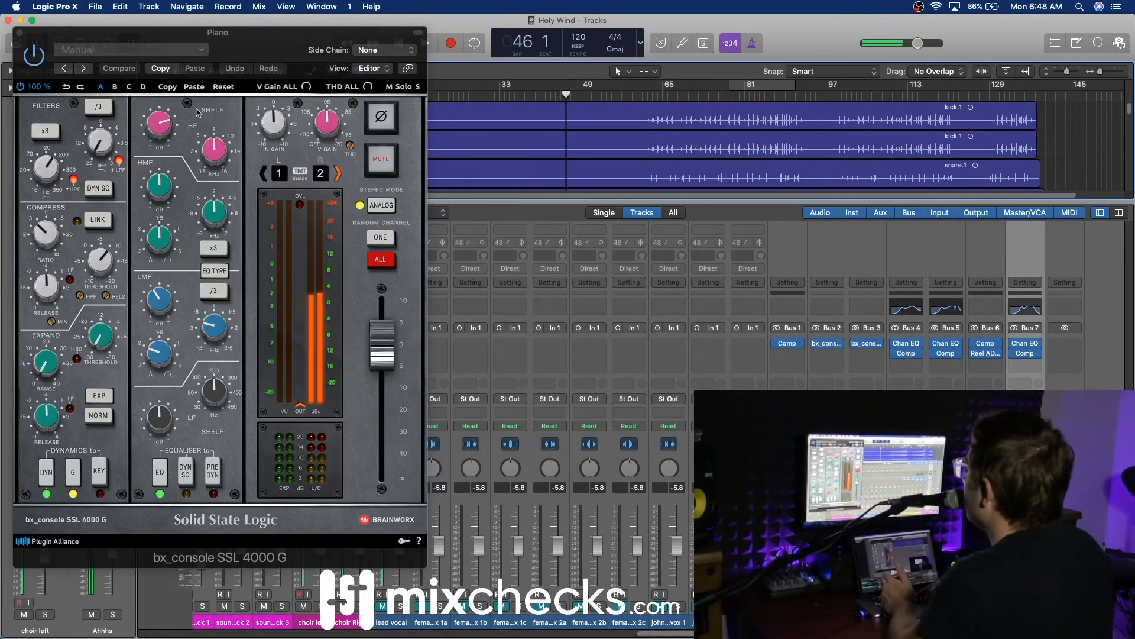
drag(41, 170, 51, 172)
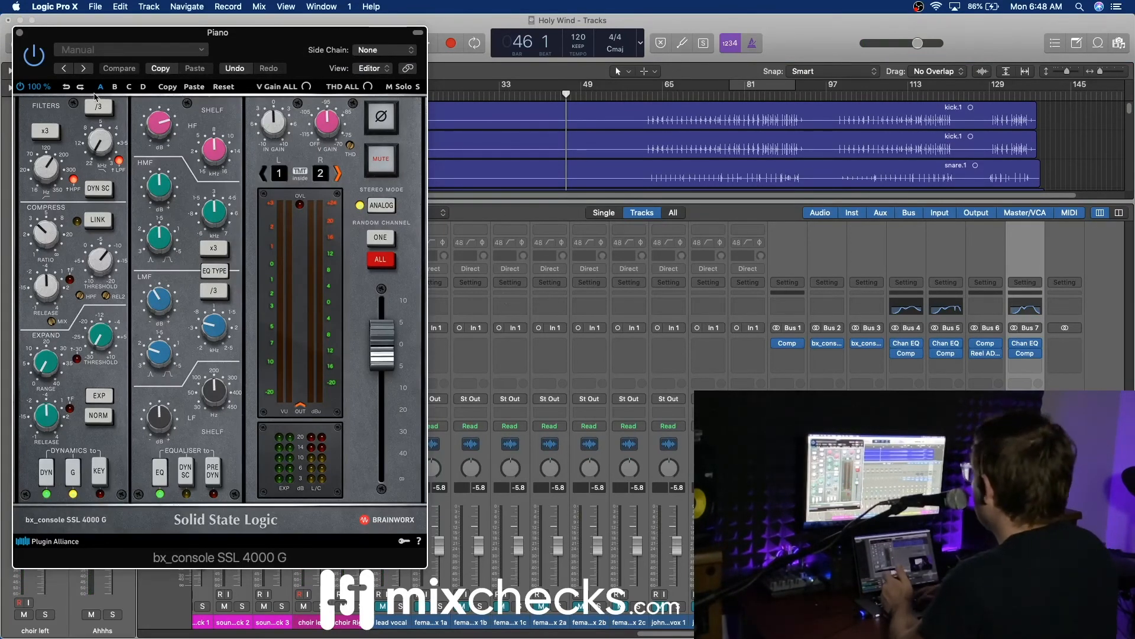
click(20, 33)
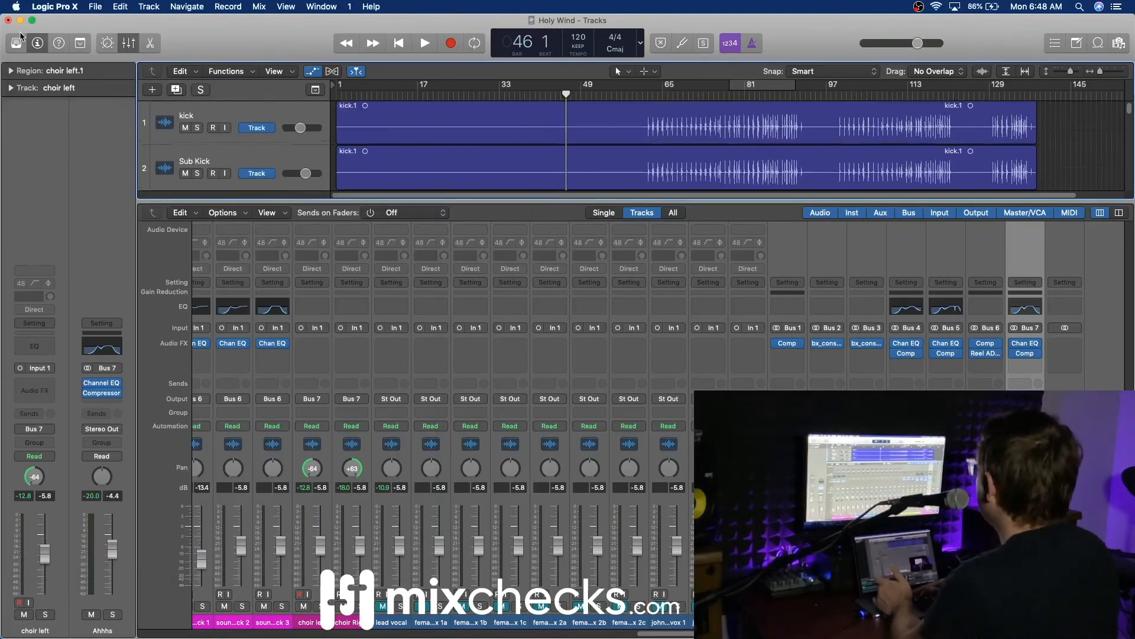
key(a)
key(x)
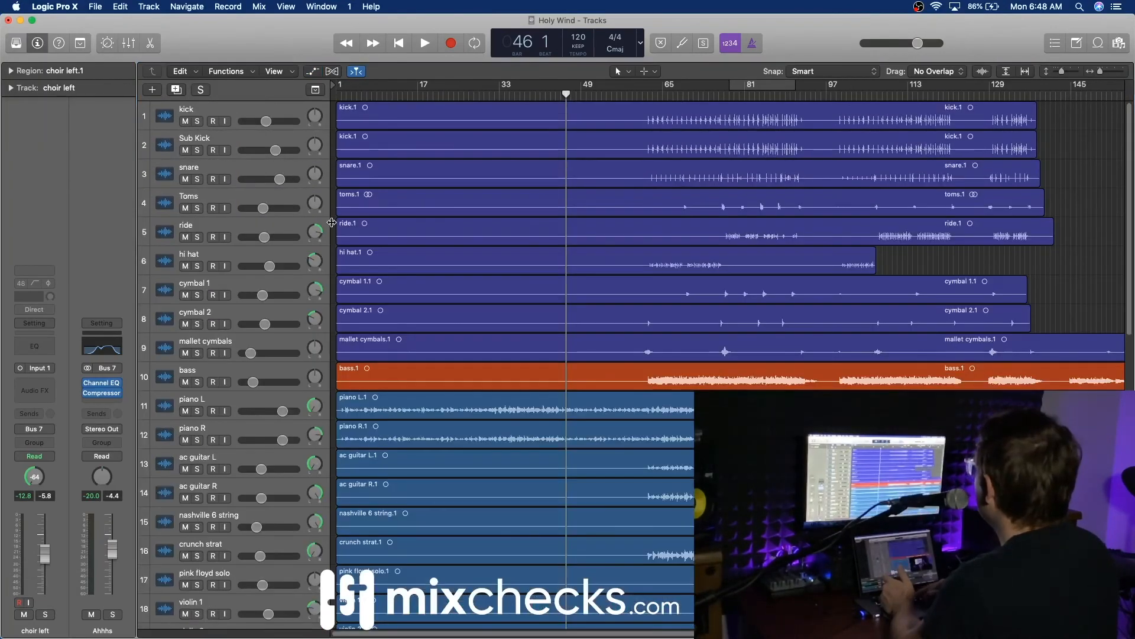
key(a)
key(a)
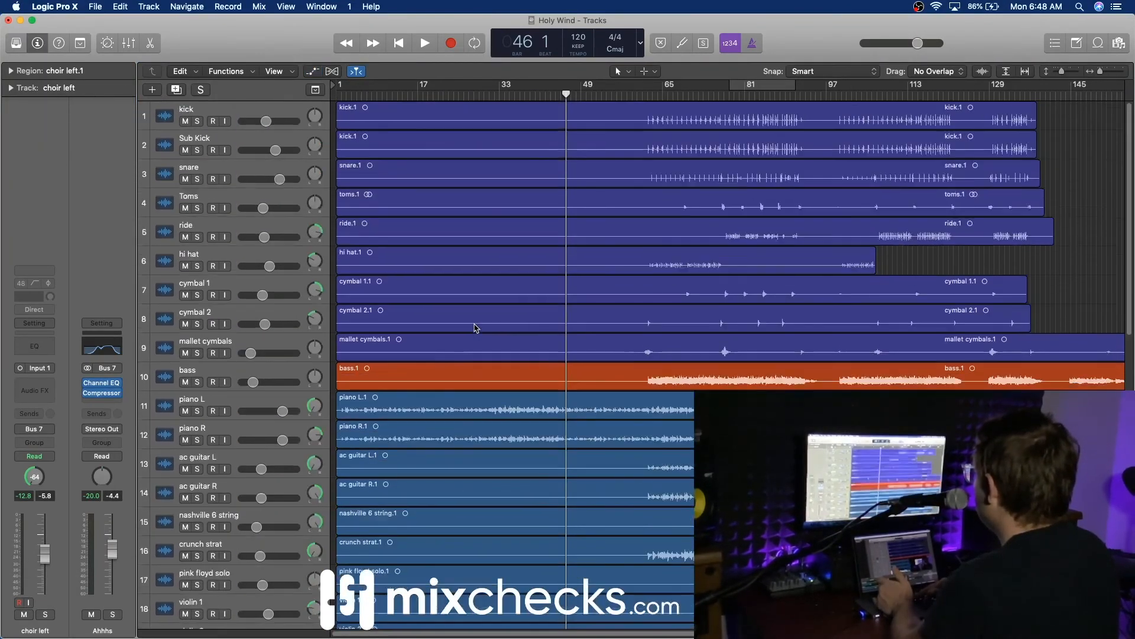
Step: Create an arrangement track for the Piano bus and place it directly below the piano R track
key(x)
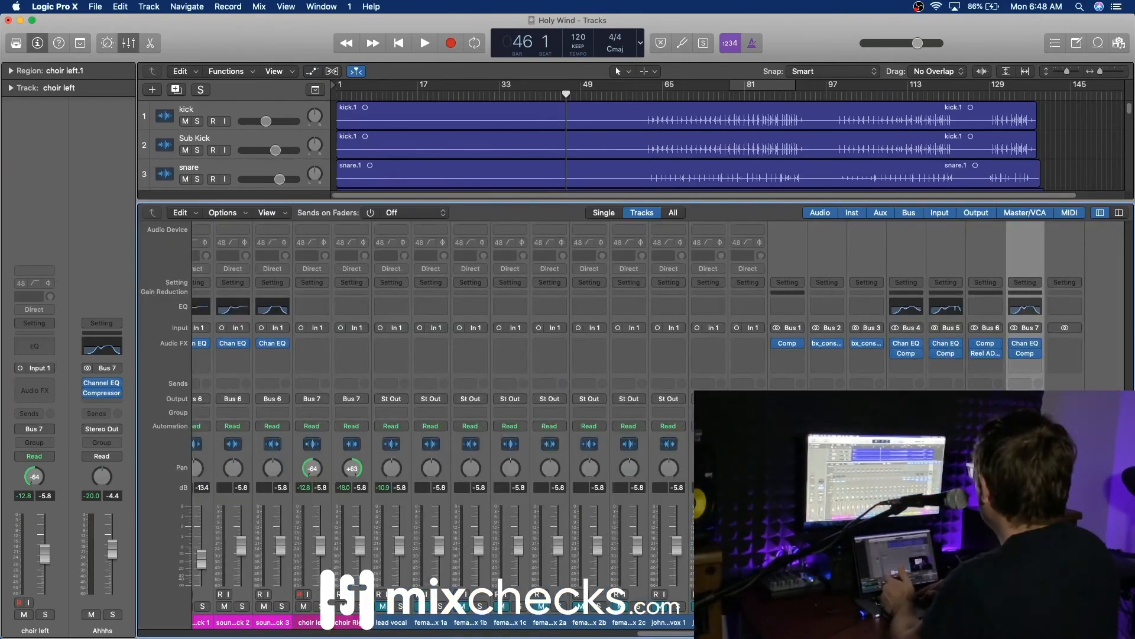
key(super+z)
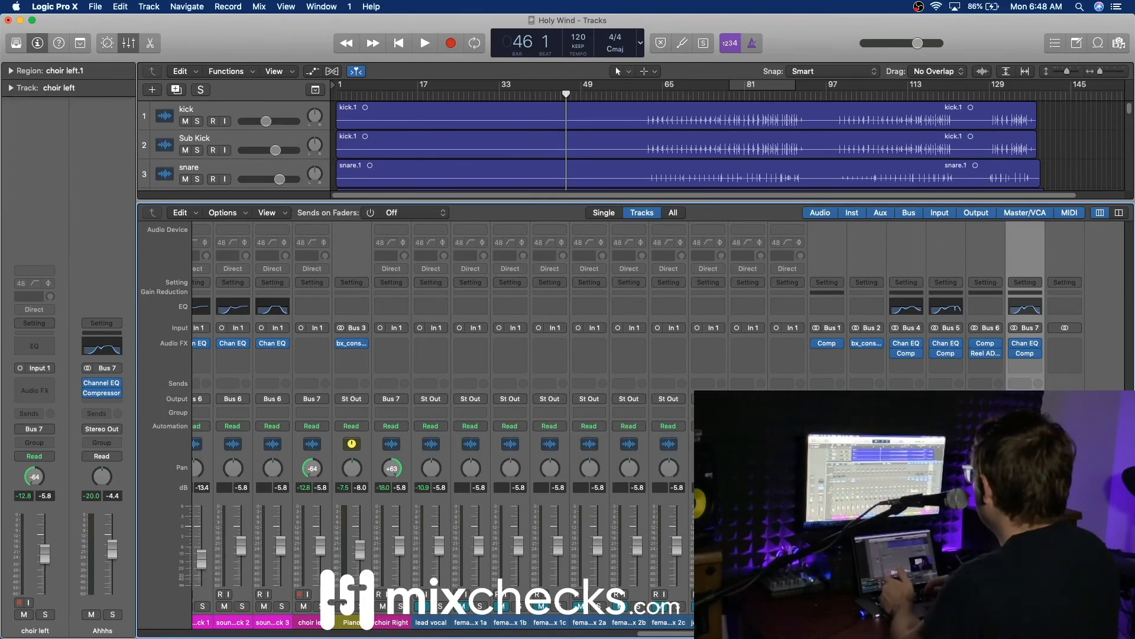
key(x)
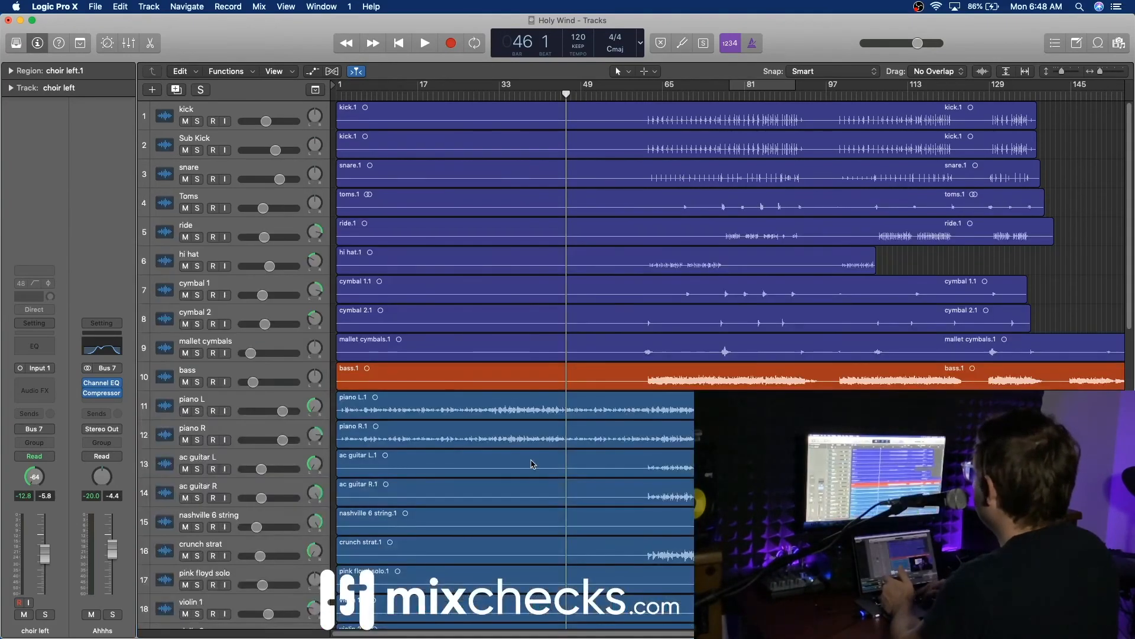
scroll(472, 508, down, 15)
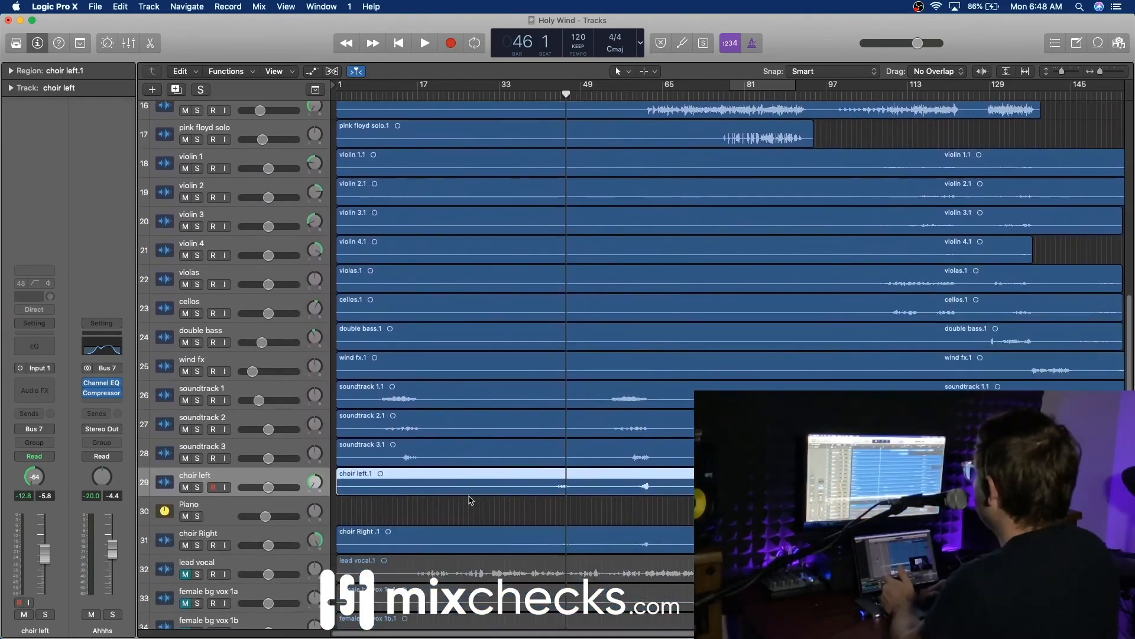
click(222, 510)
scroll(242, 296, up, 5)
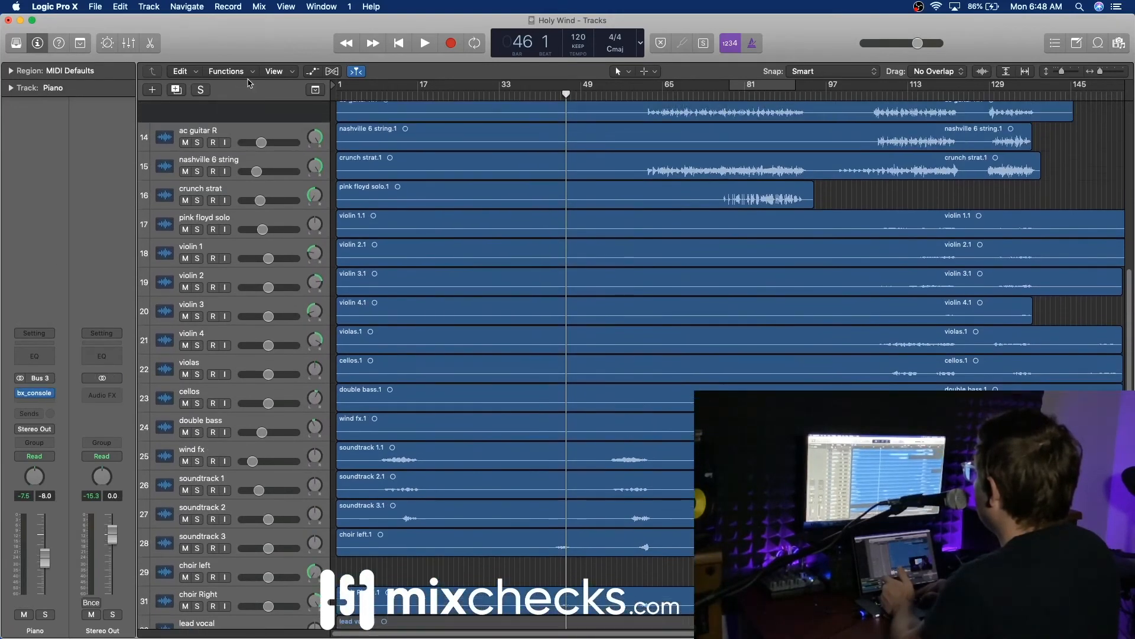
drag(249, 83, 260, 255)
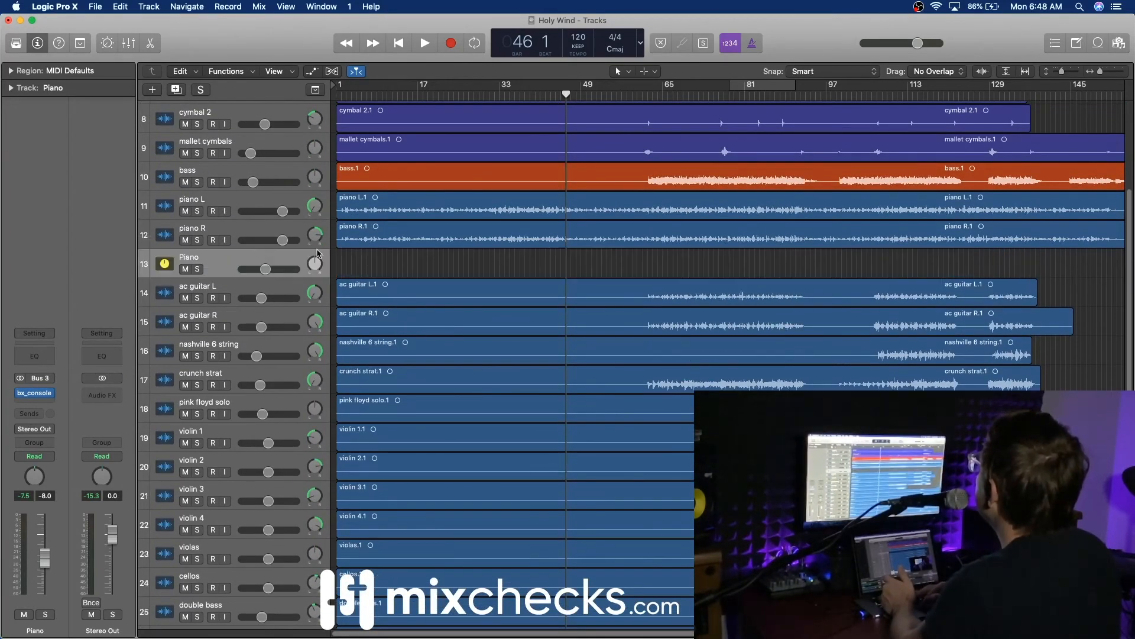
Step: Show track automation and set the Piano track's automation parameter to the bx_console's HPF Frequency
key(a)
click(251, 290)
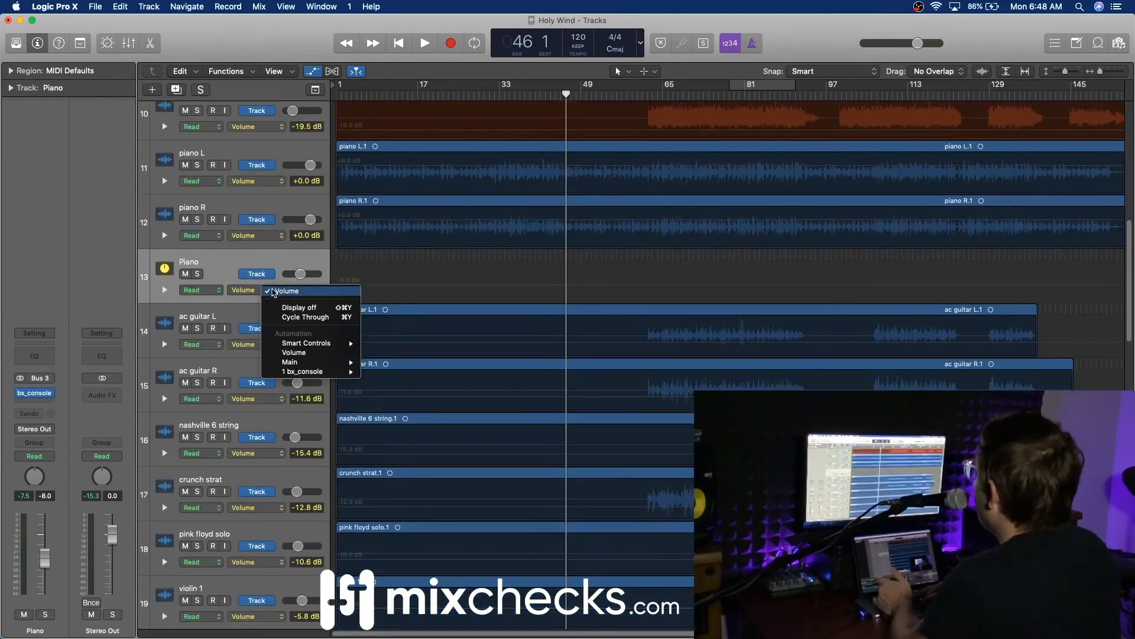
mouse_move(294, 371)
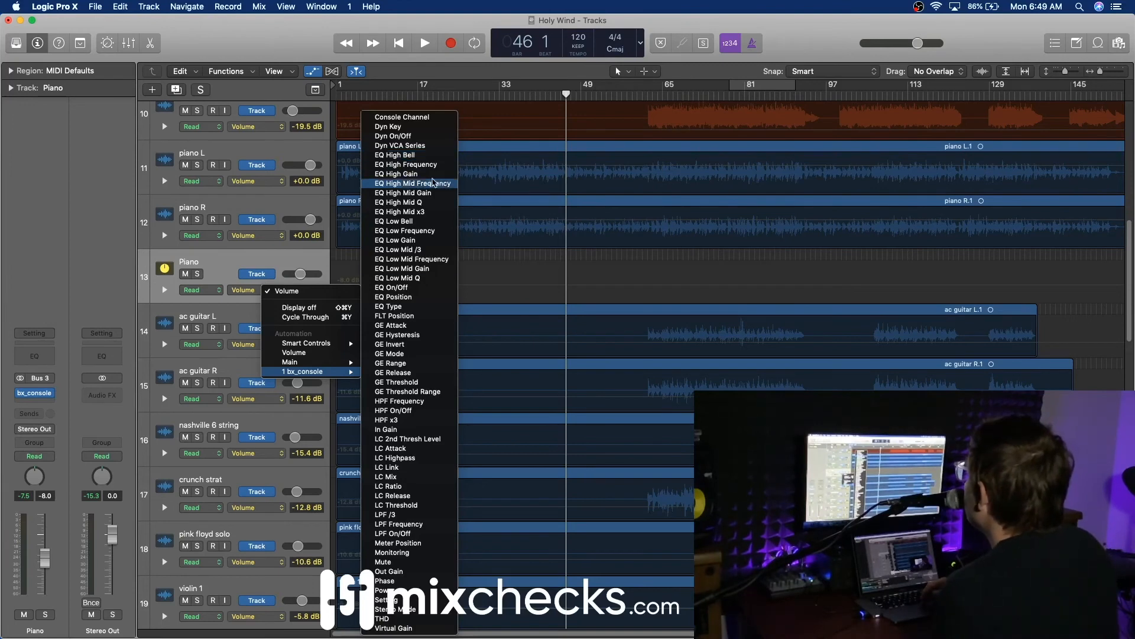
click(447, 401)
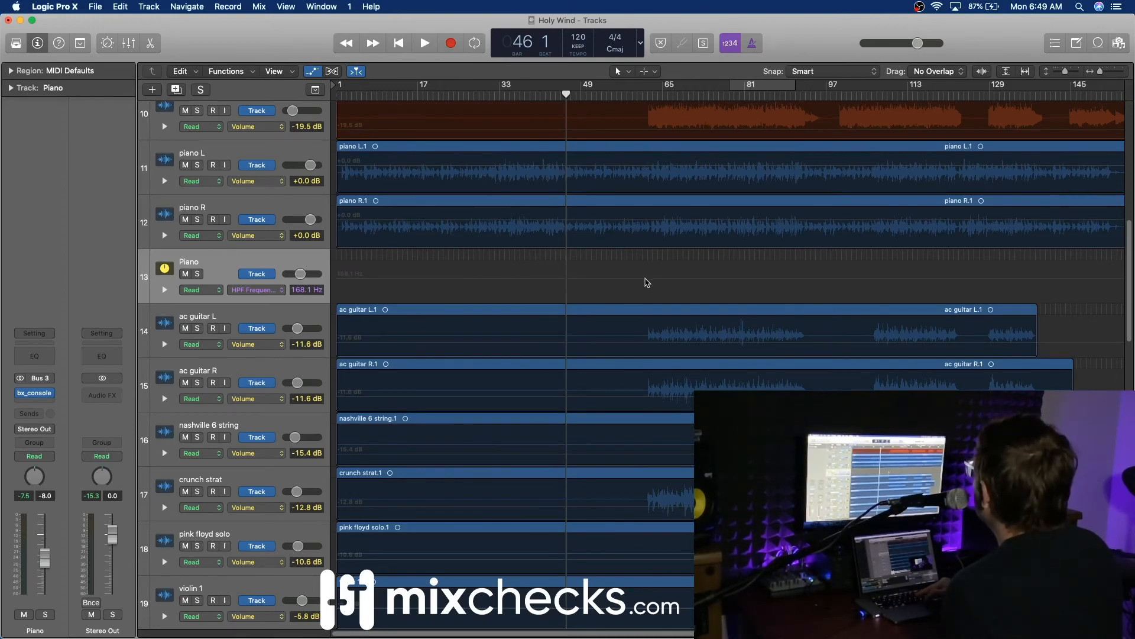
Step: Automate the Piano's high-pass frequency with a jump around bar 61, from 16 Hz before it to 178.7 Hz after it
click(648, 282)
click(644, 279)
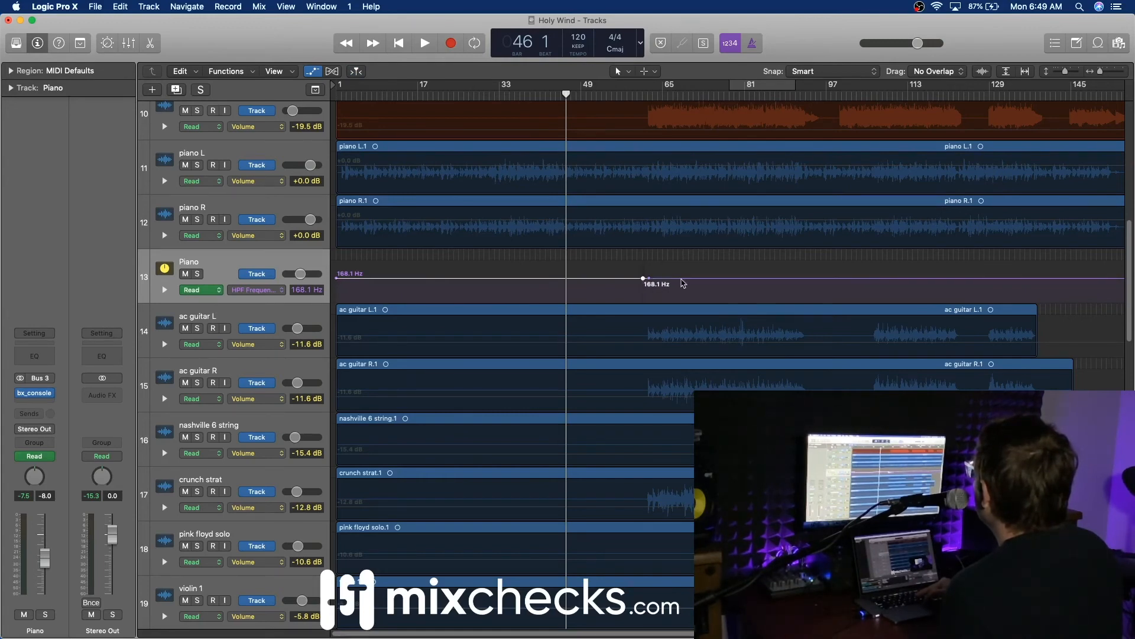
drag(611, 283, 674, 280)
Step: Play the song and raise the Piano's high-pass automation before the jump to 27.7 Hz
key(space)
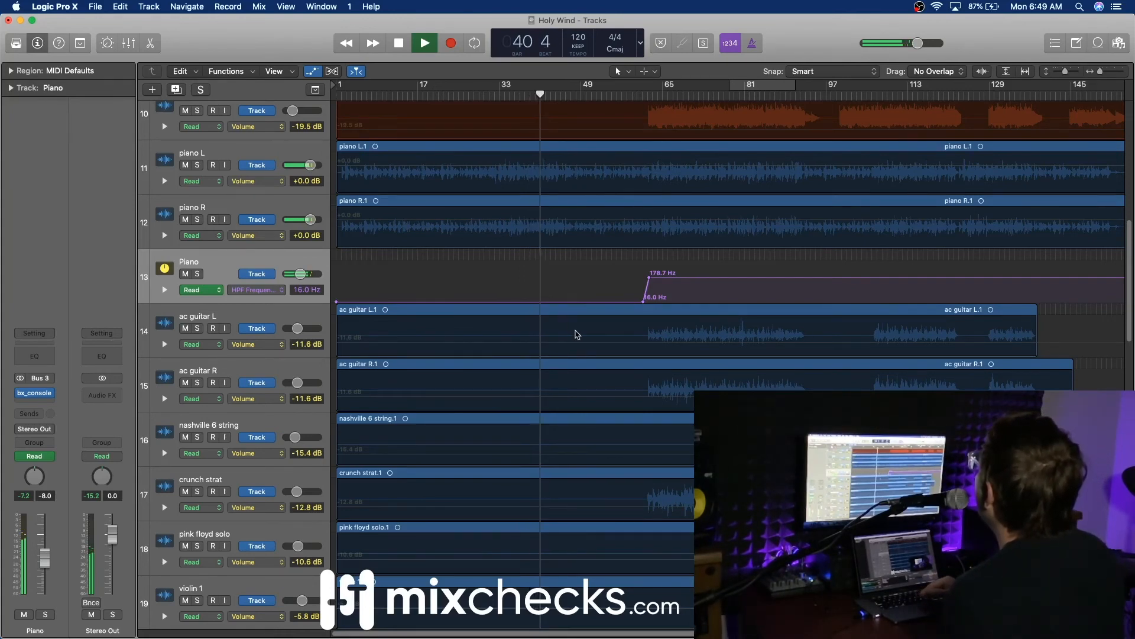
click(582, 303)
drag(581, 302, 584, 295)
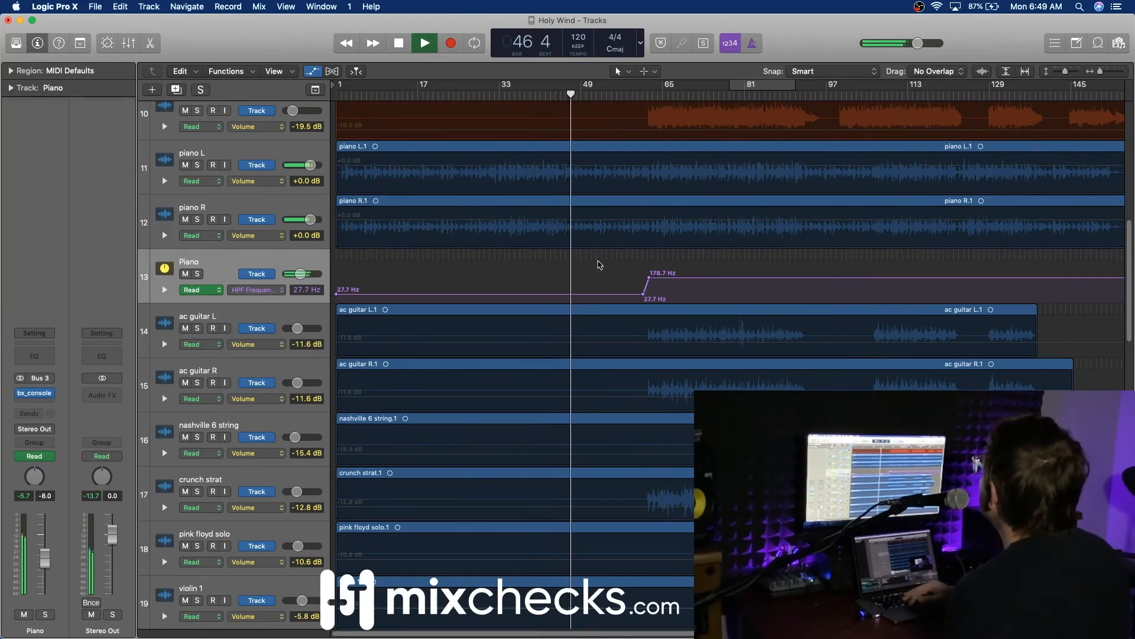
Step: Play from about bar 60, nudge the 27.7 Hz automation point before the jump slightly later, and hide the automation
click(638, 94)
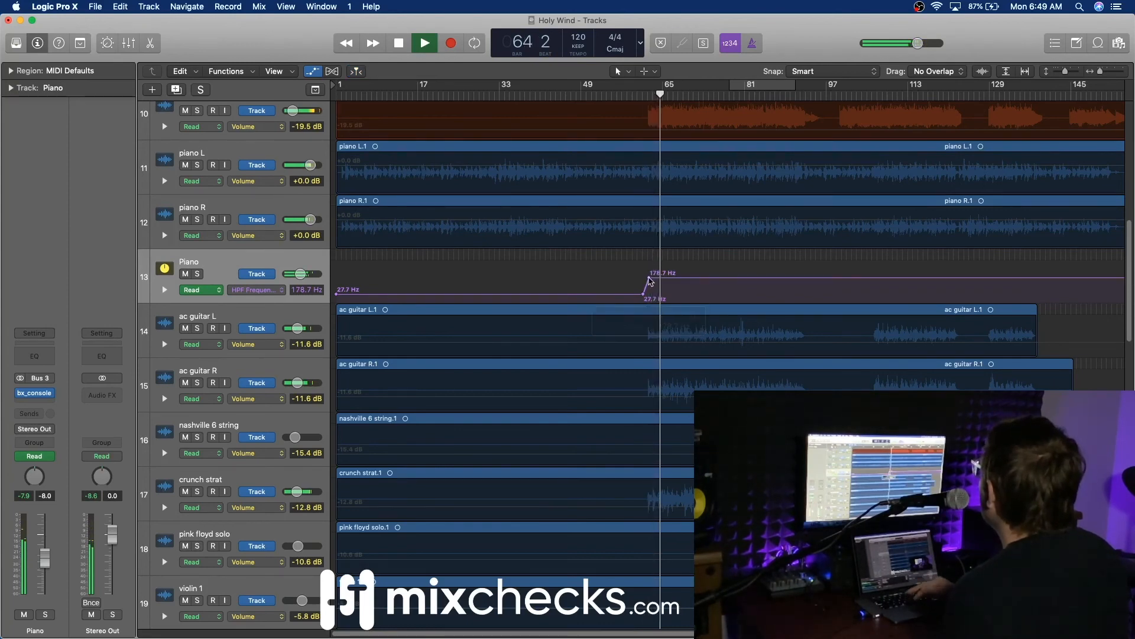
click(644, 295)
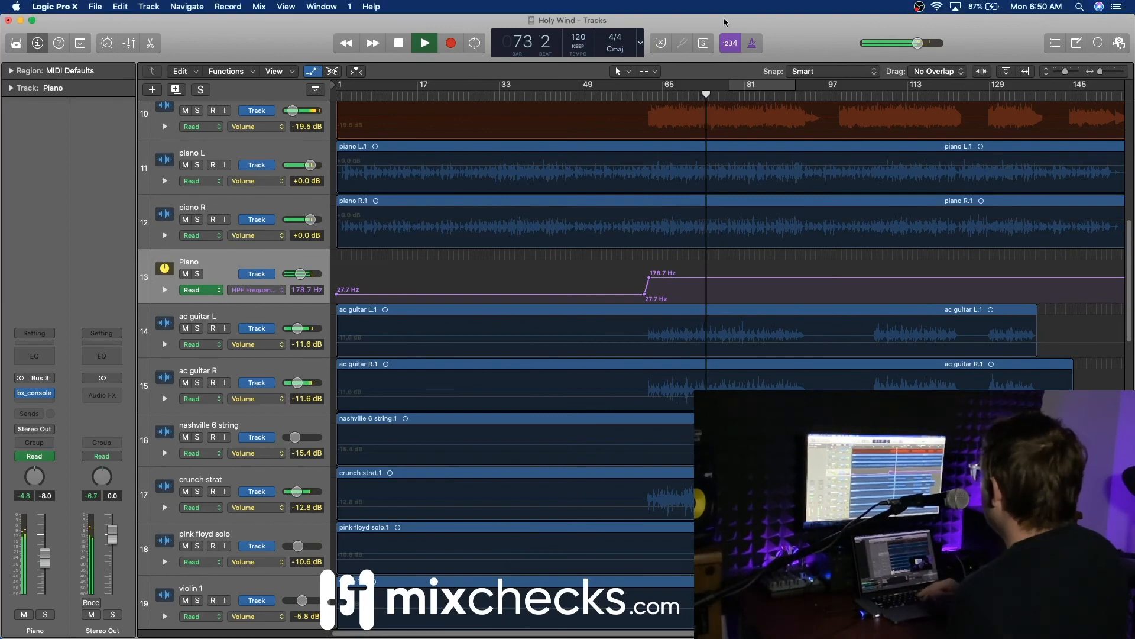
key(a)
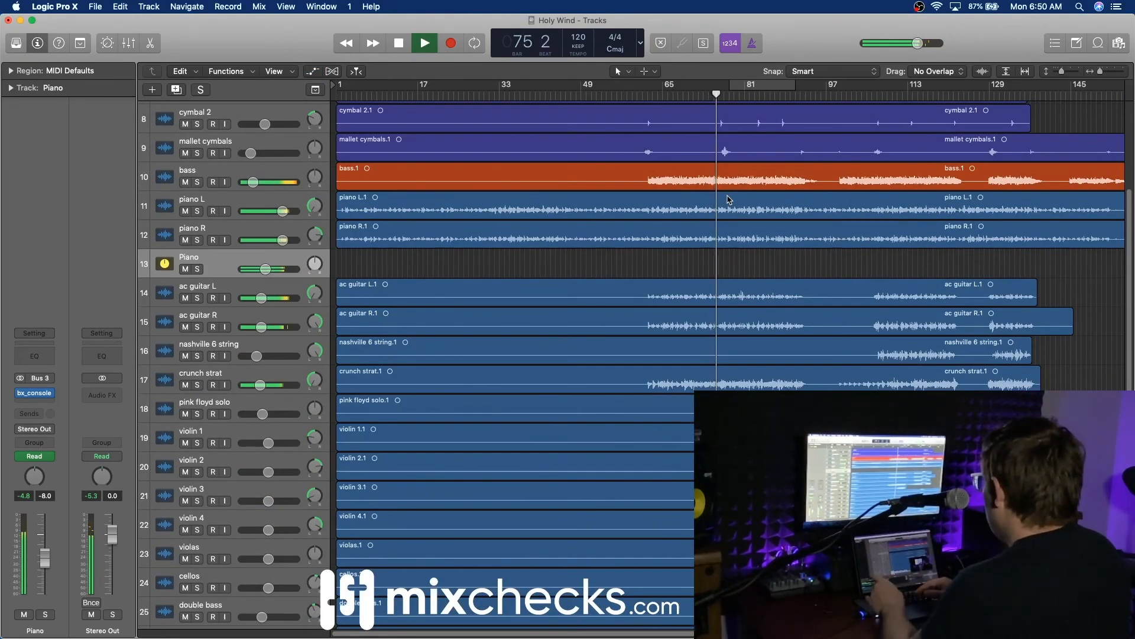
key(space)
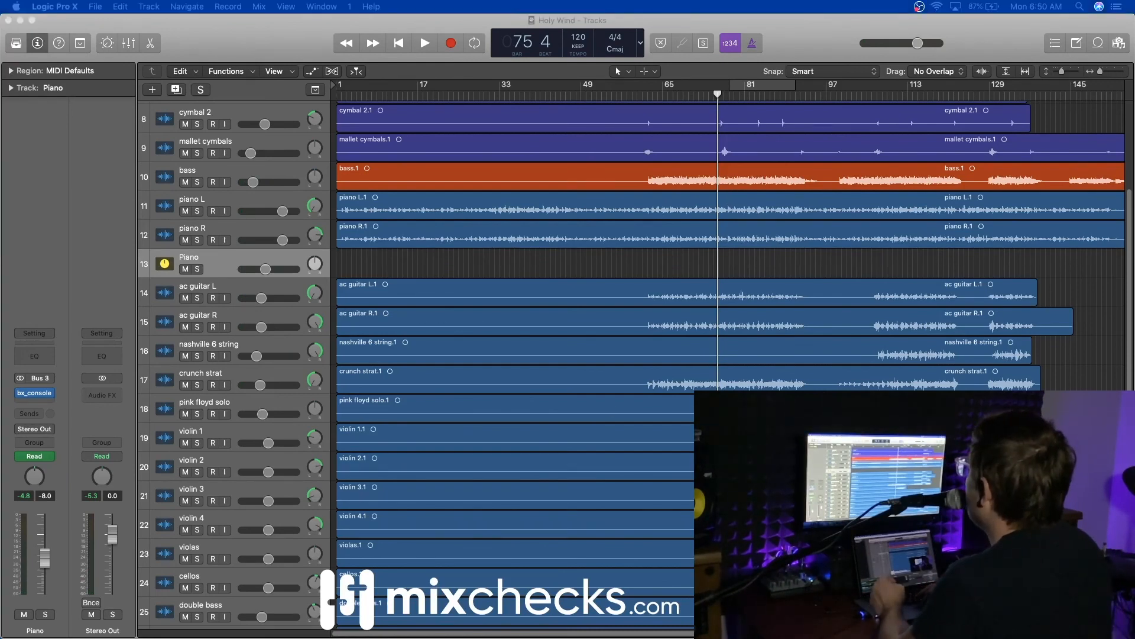
Step: Unmute the lead vocal and lower its volume to -17.6 dB while playing from bar 19
scroll(684, 486, down, 10)
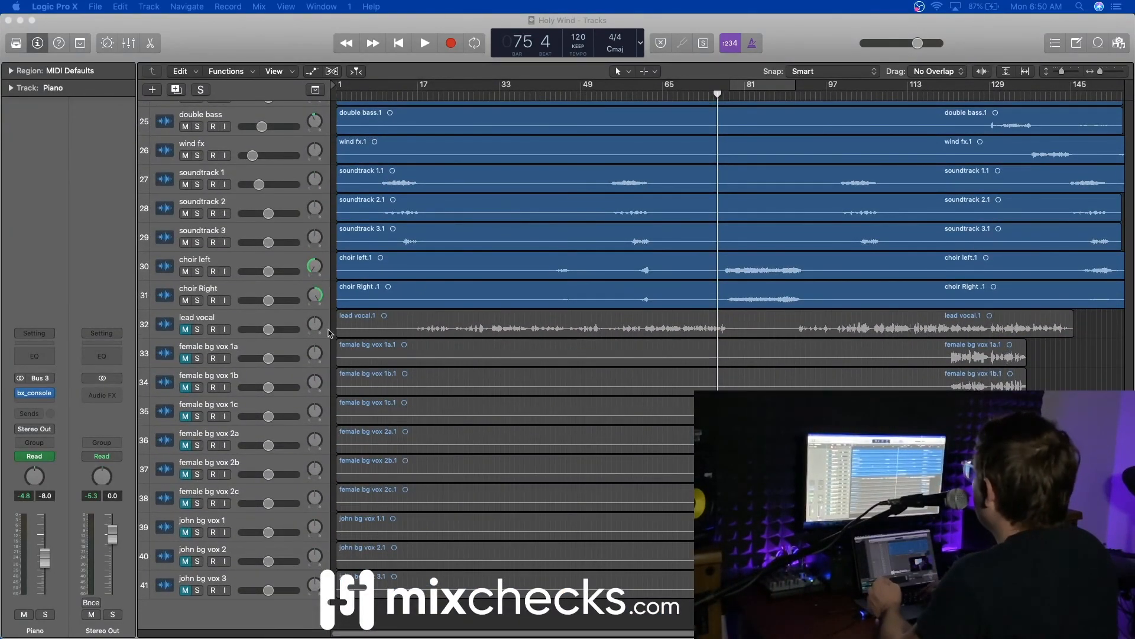
click(186, 330)
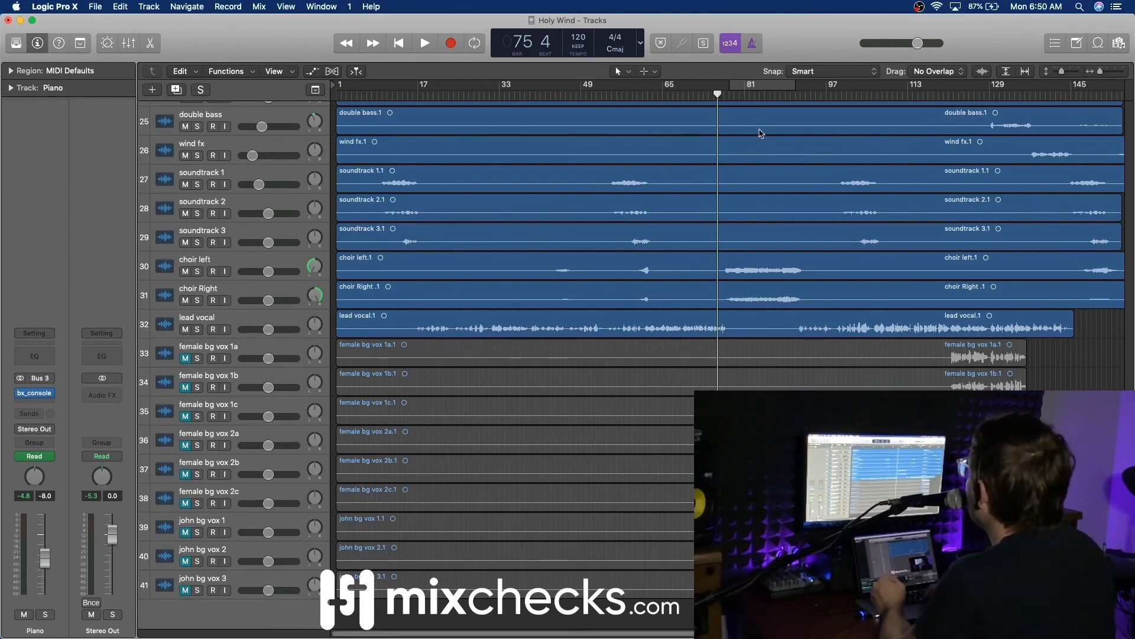
click(428, 94)
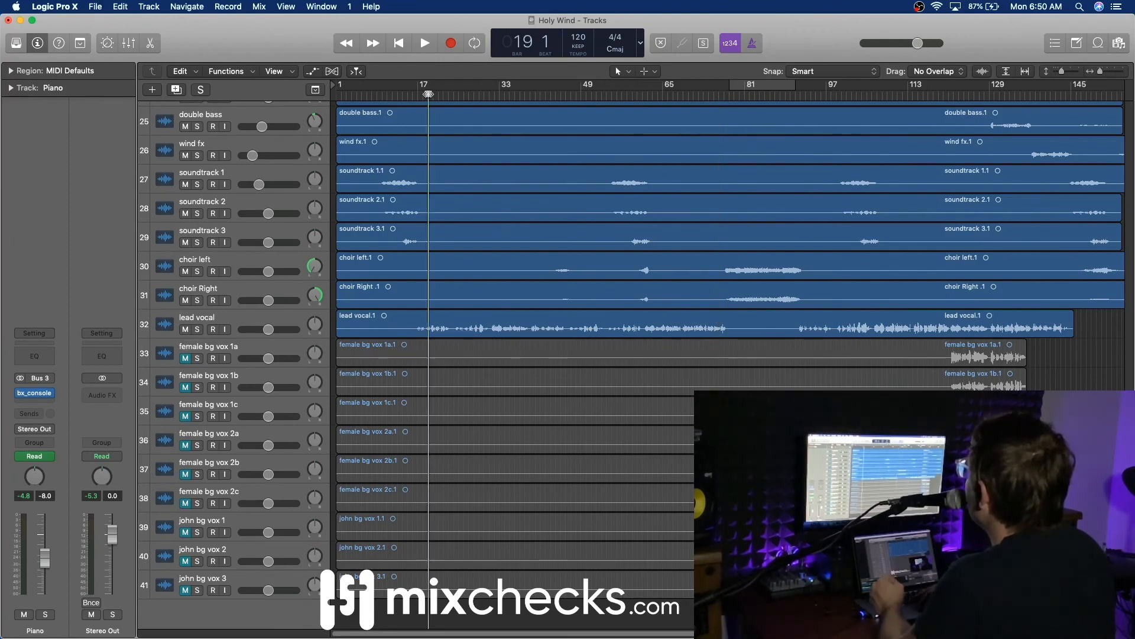
key(space)
mouse_move(269, 329)
mouse_down()
mouse_move(241, 329)
mouse_move(254, 330)
mouse_up()
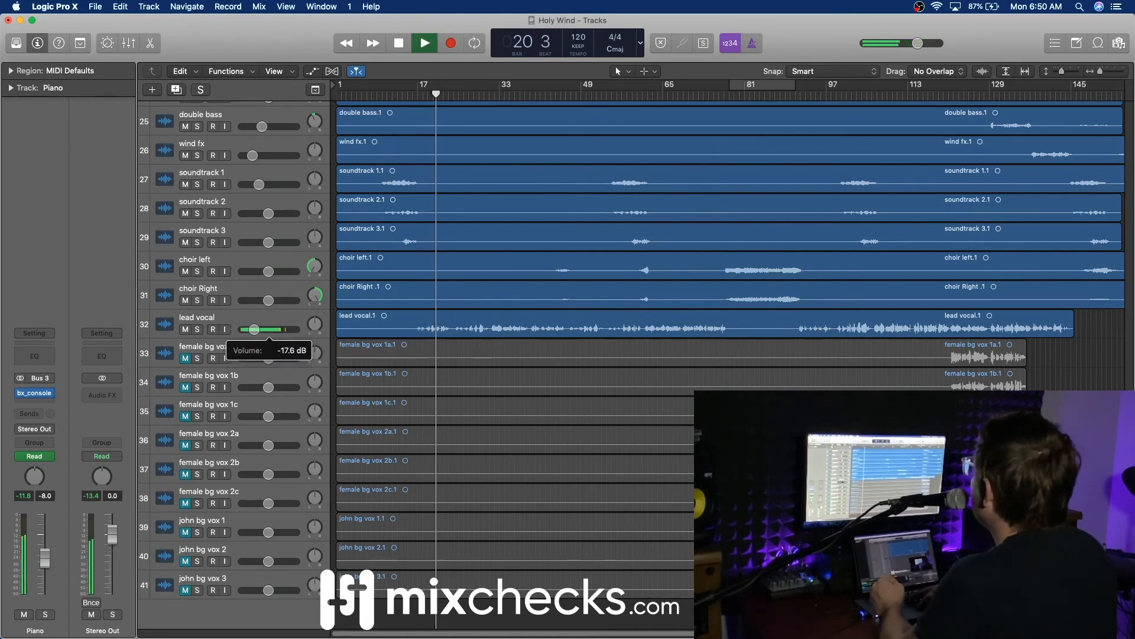
Step: Stop playback and browse the Waves Audio Units plug-ins for the lead vocal's first effect slot
click(233, 320)
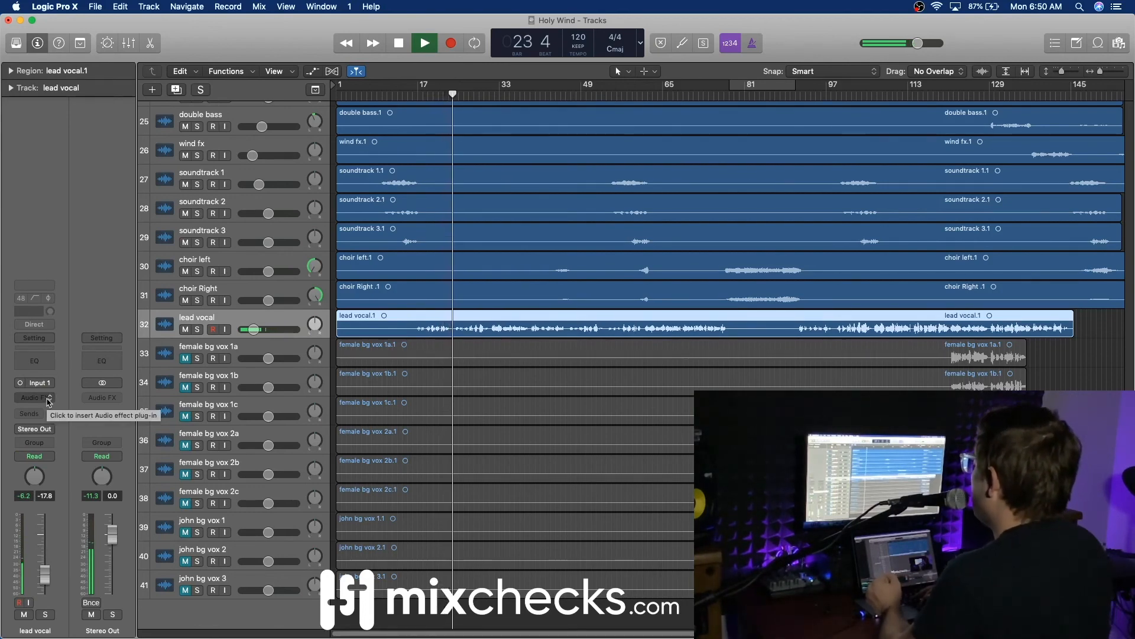
key(space)
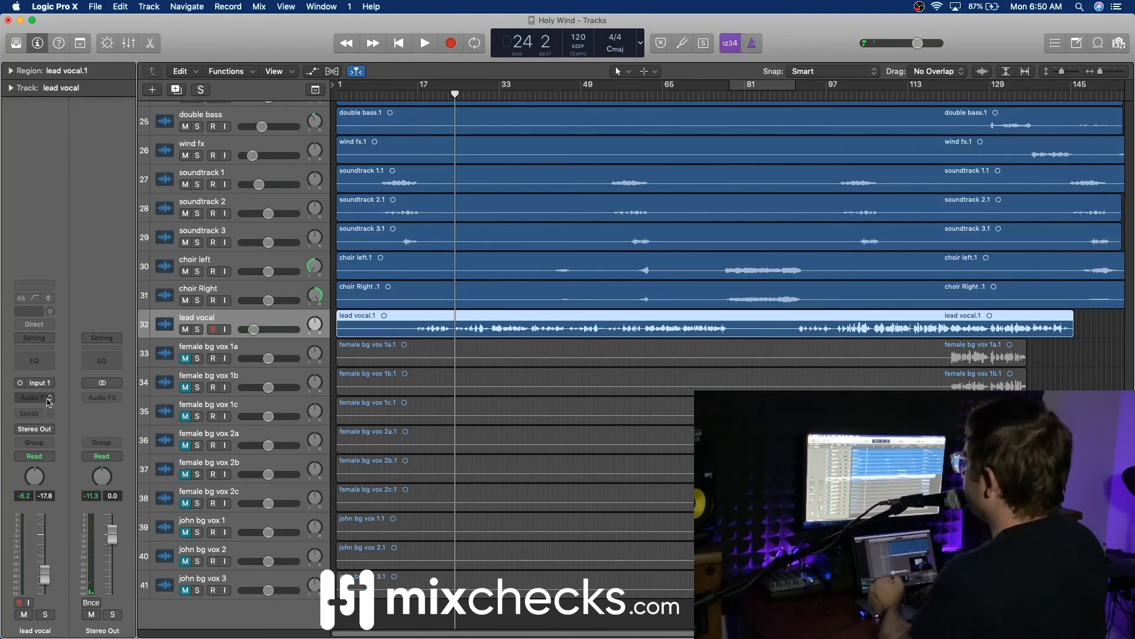
click(49, 401)
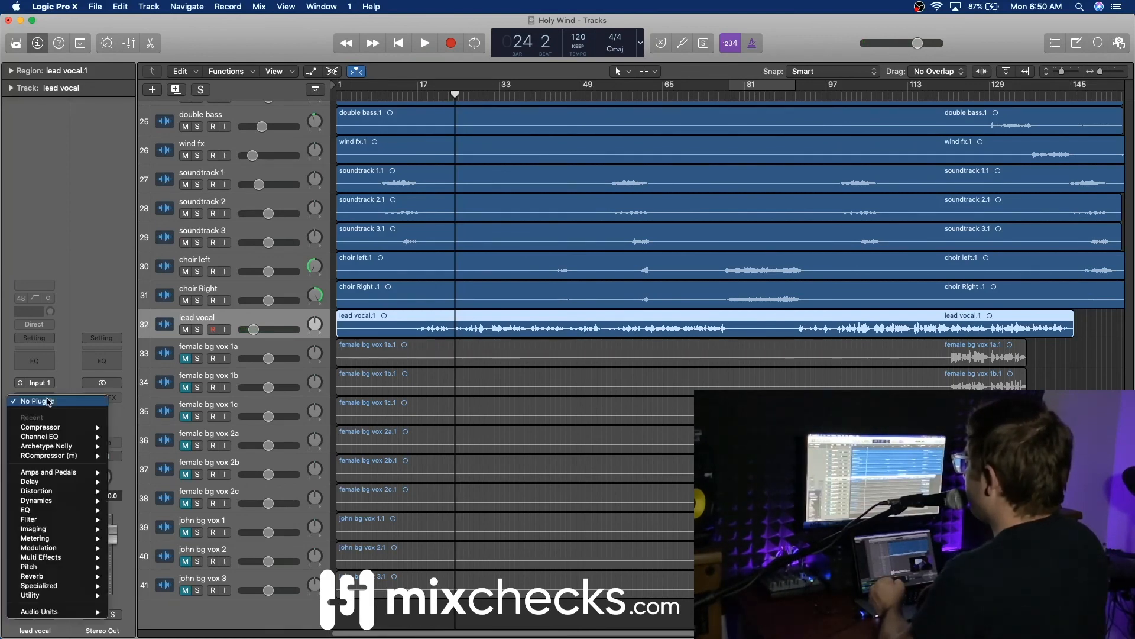
mouse_move(68, 613)
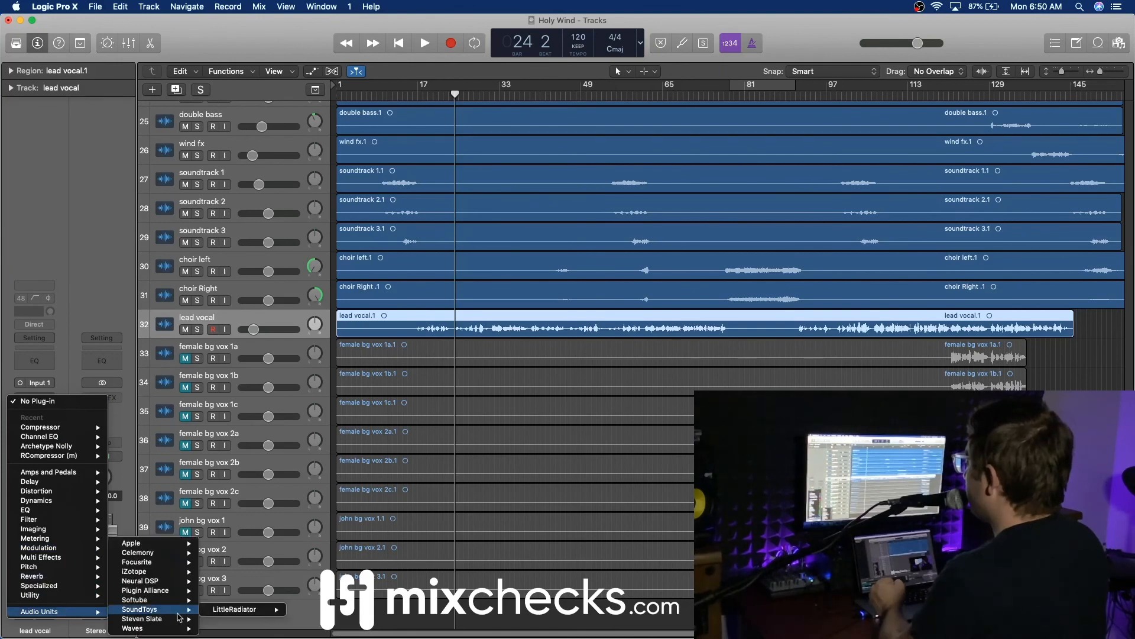
mouse_move(182, 625)
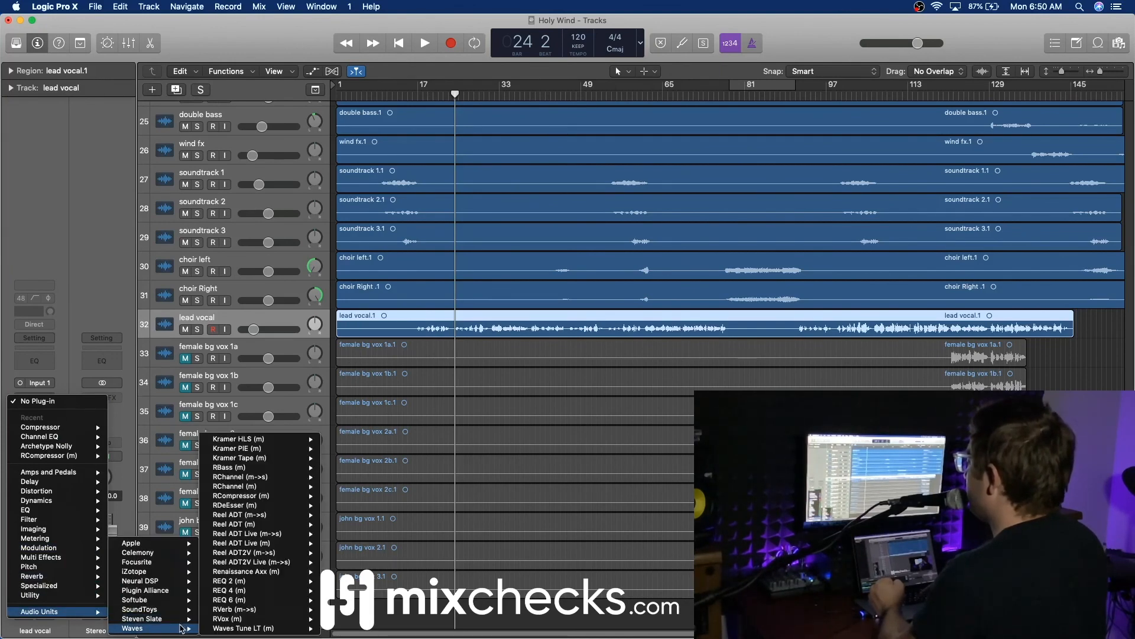